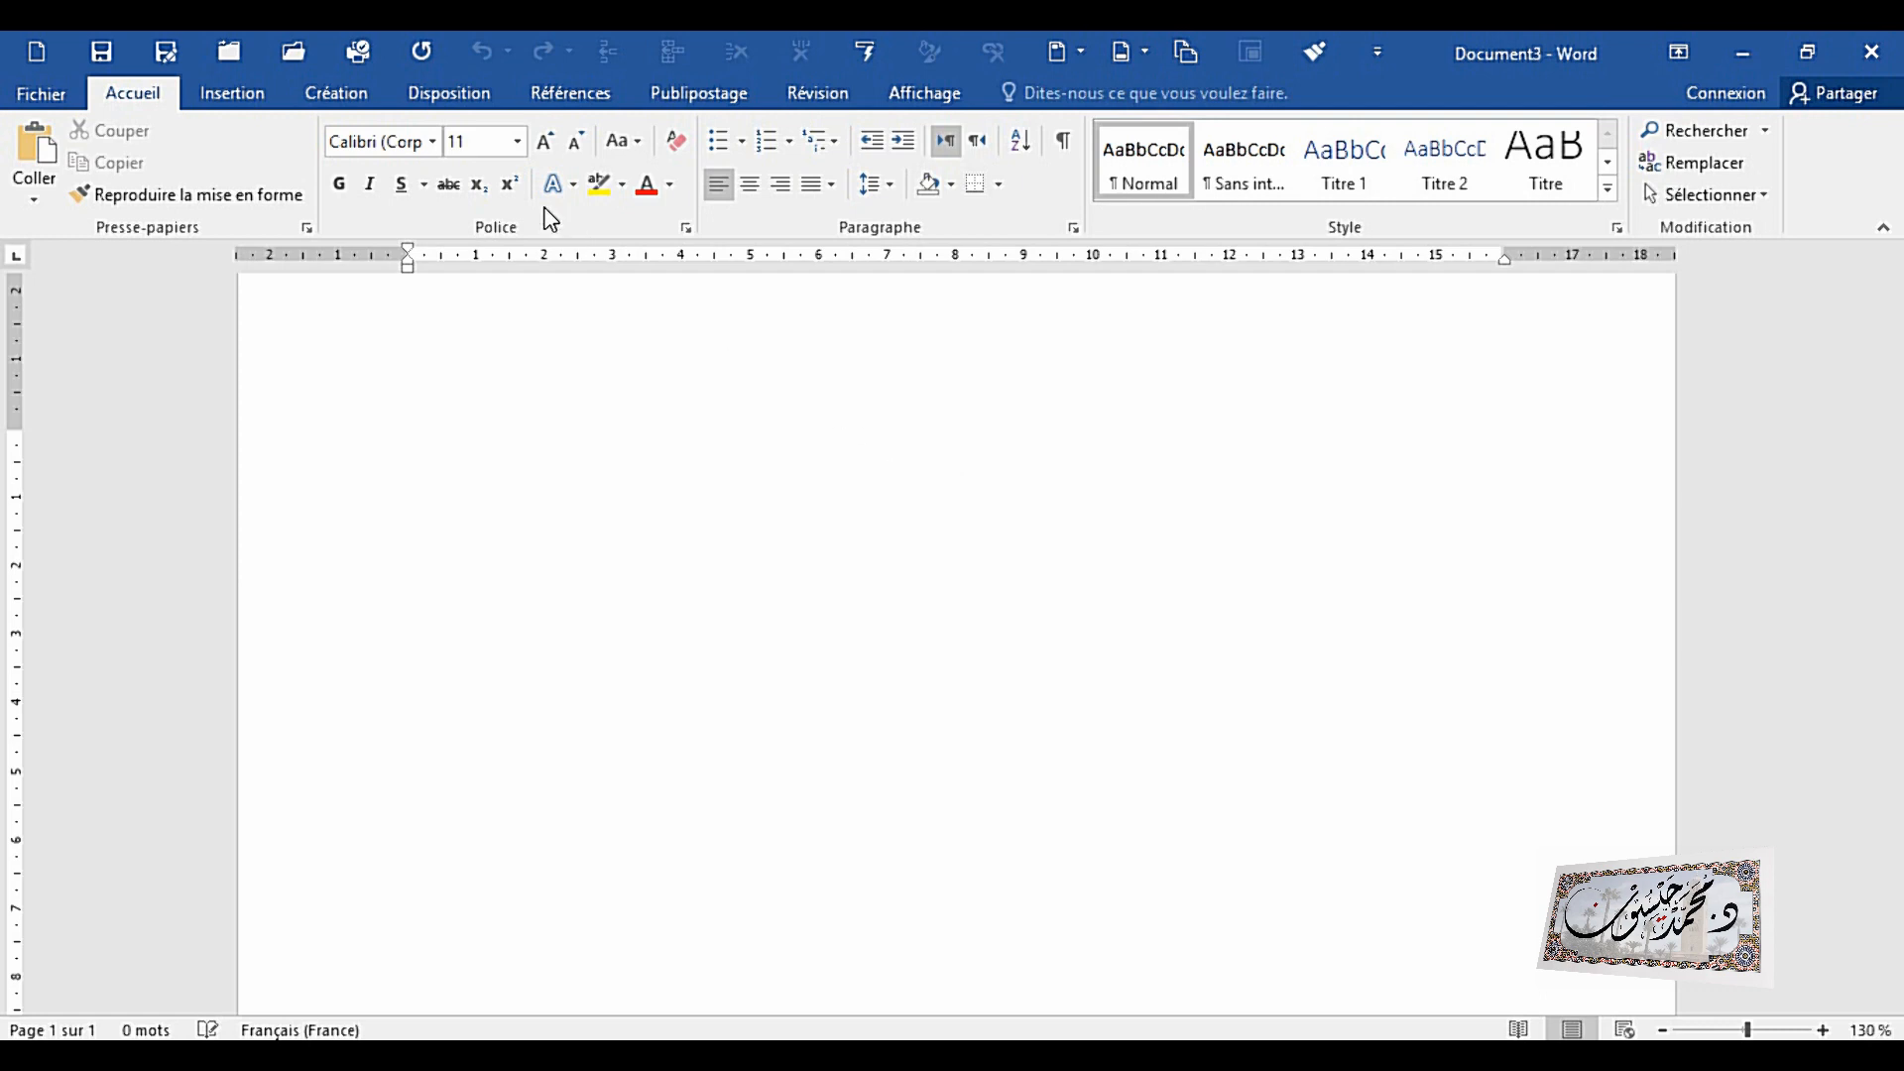
Step: Write "Entreprise entreprises, client clients." on the blank page using the autocorrect abbreviations ese, eses and clt
{"action": "left_click", "coordinate": [581, 93]}
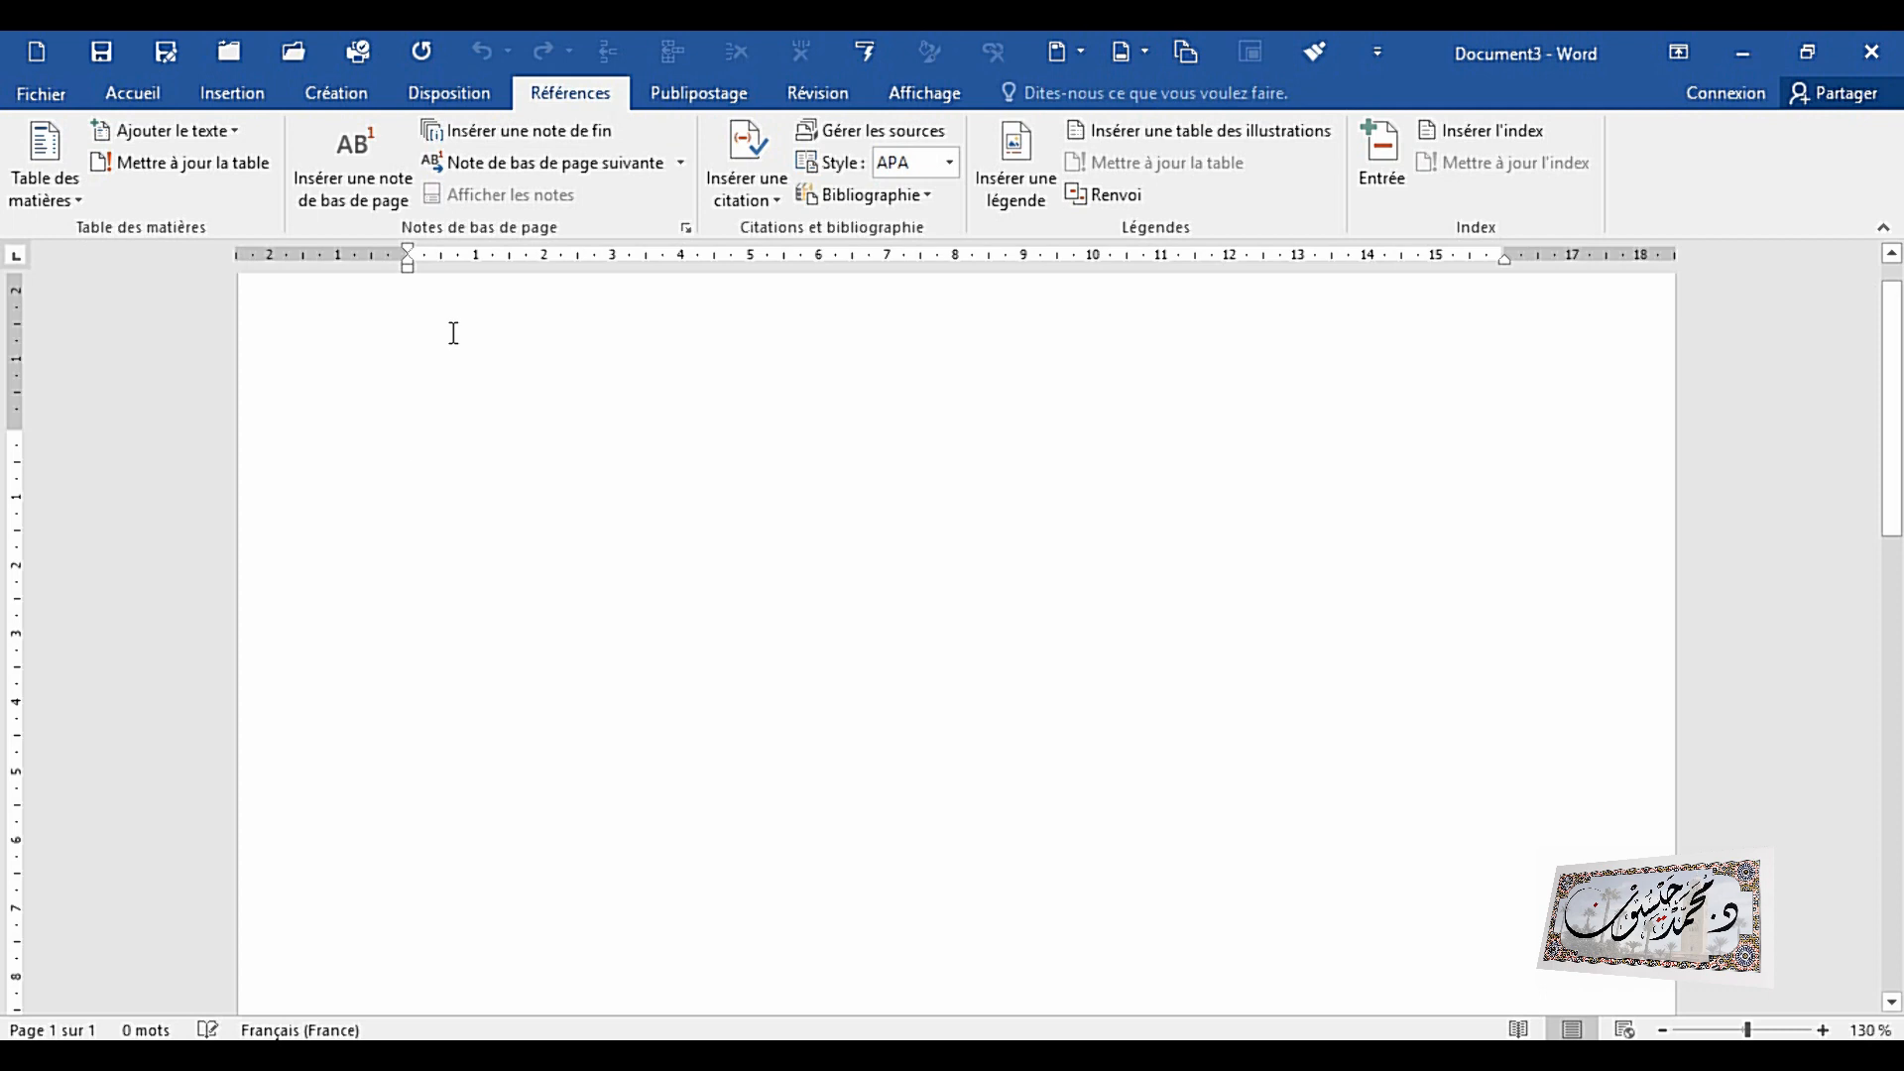
{"action": "left_click", "coordinate": [517, 469]}
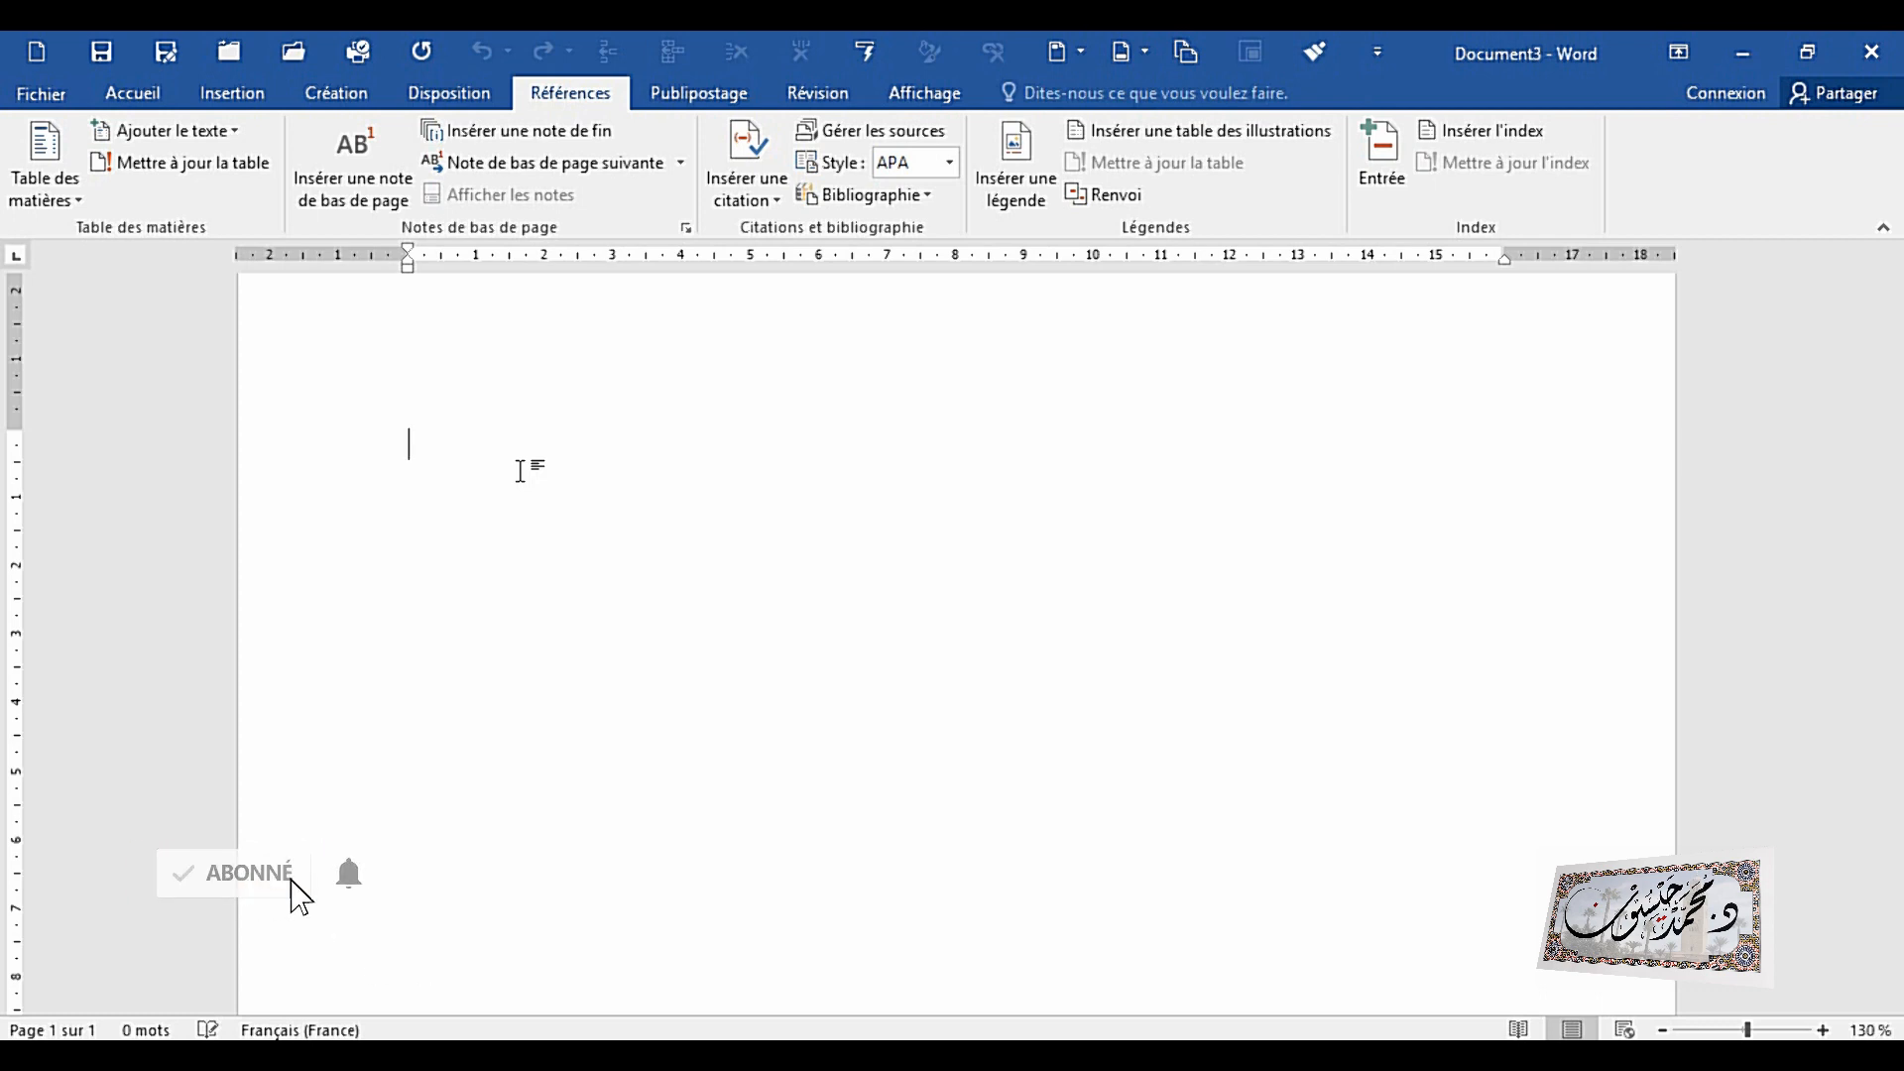
{"action": "type", "text": "ese"}
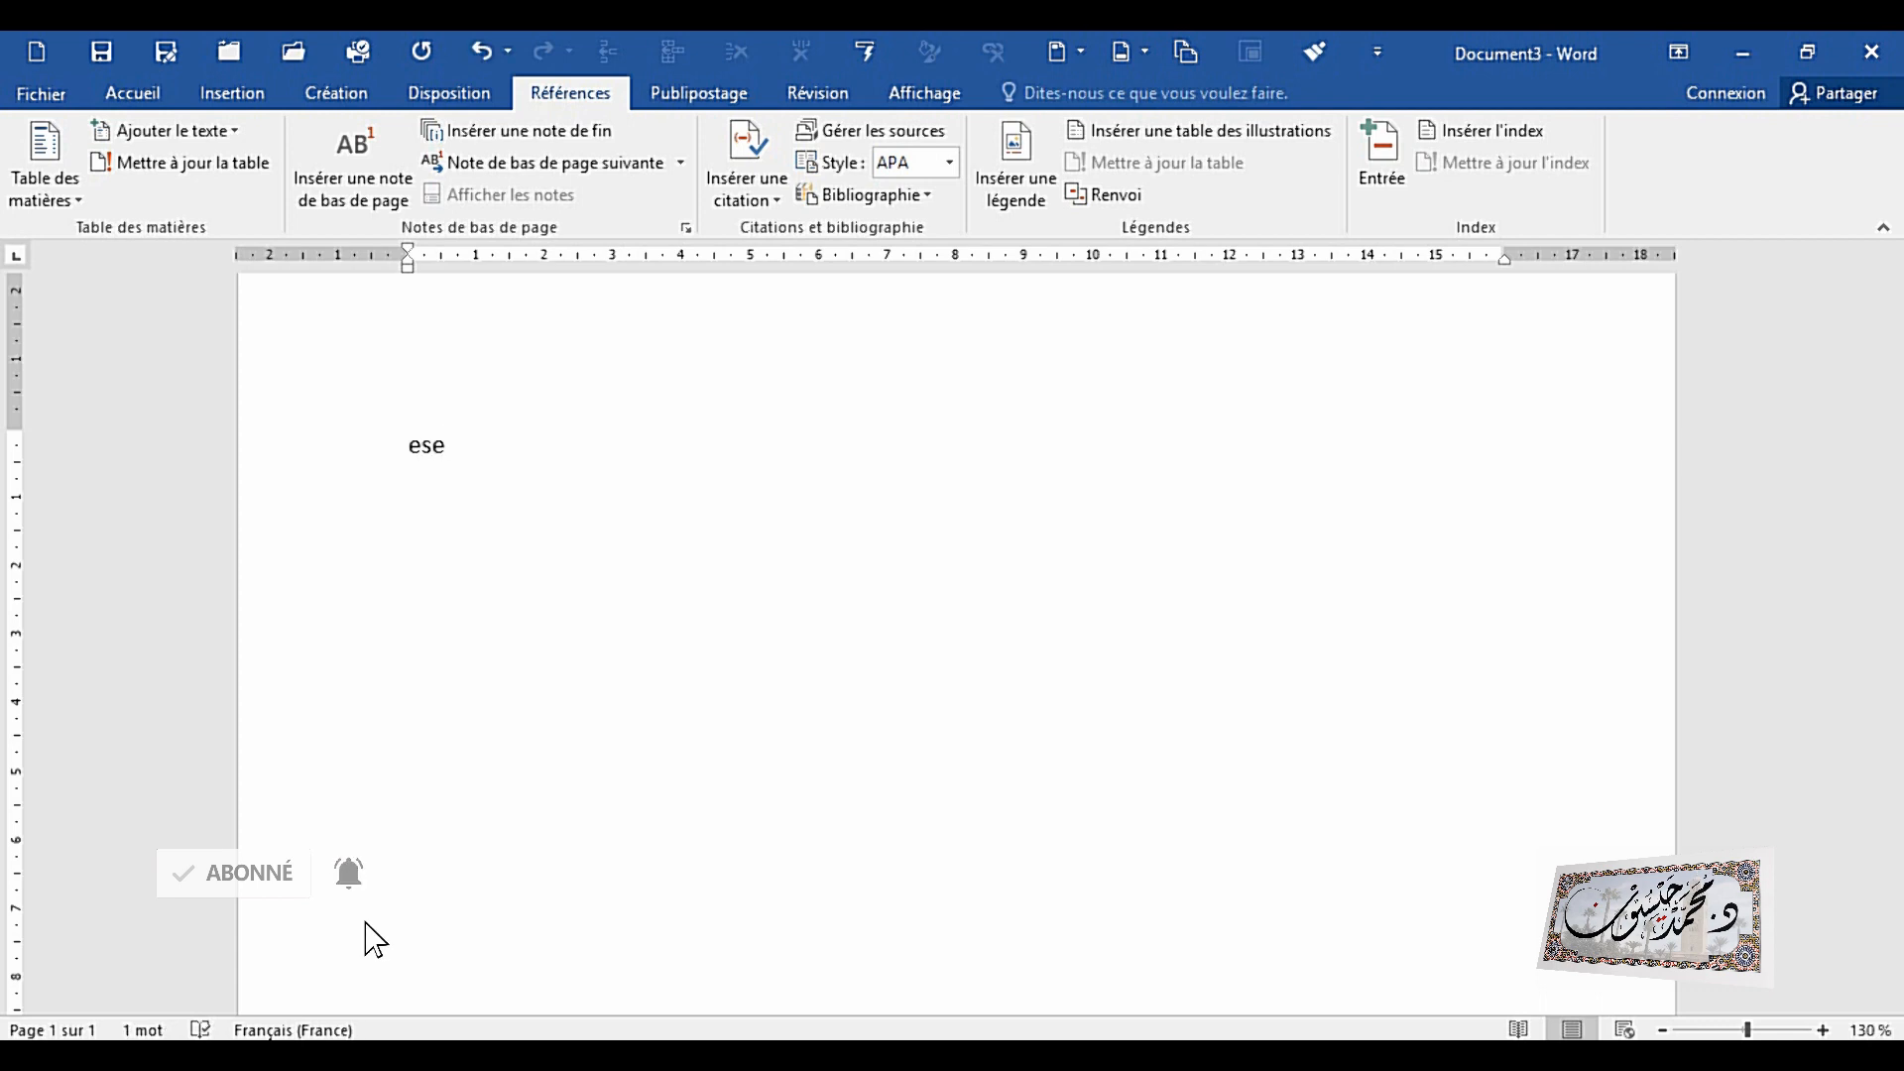
{"action": "key", "text": "F3"}
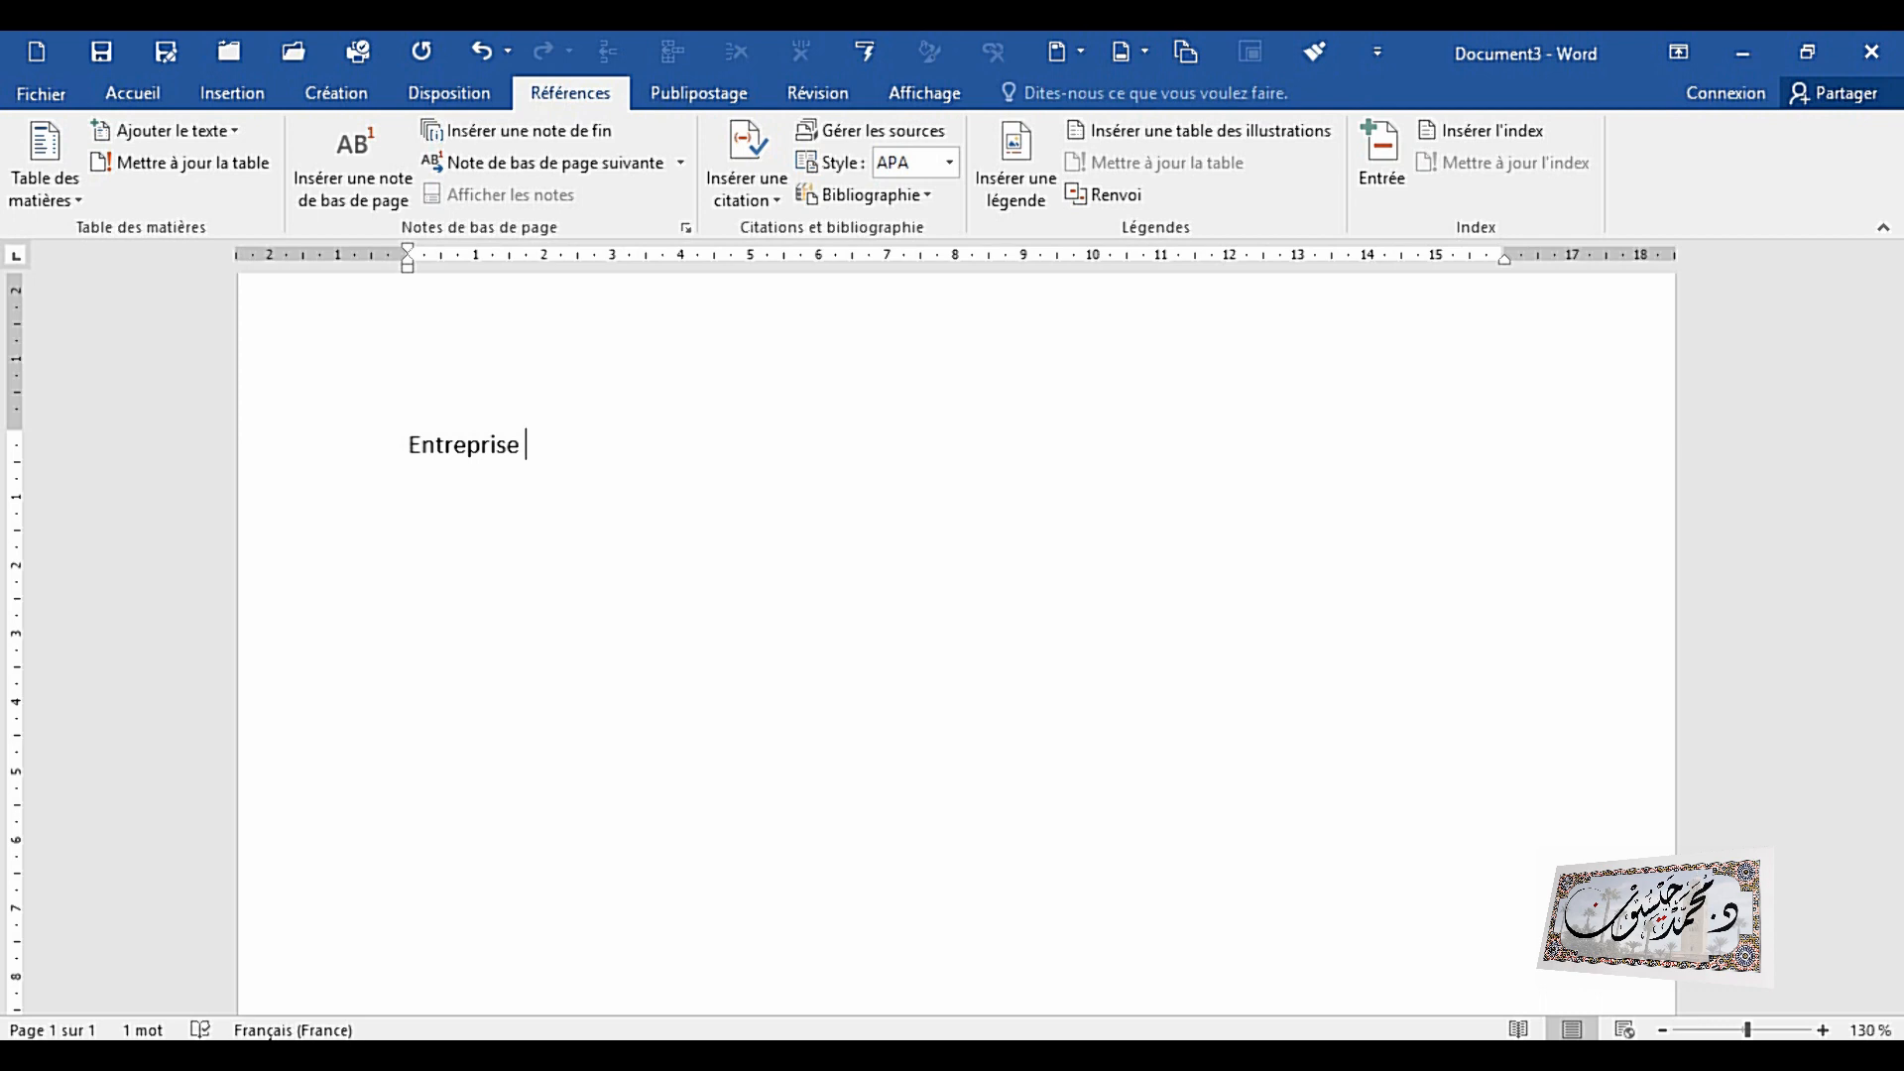
{"action": "type", "text": "ese"}
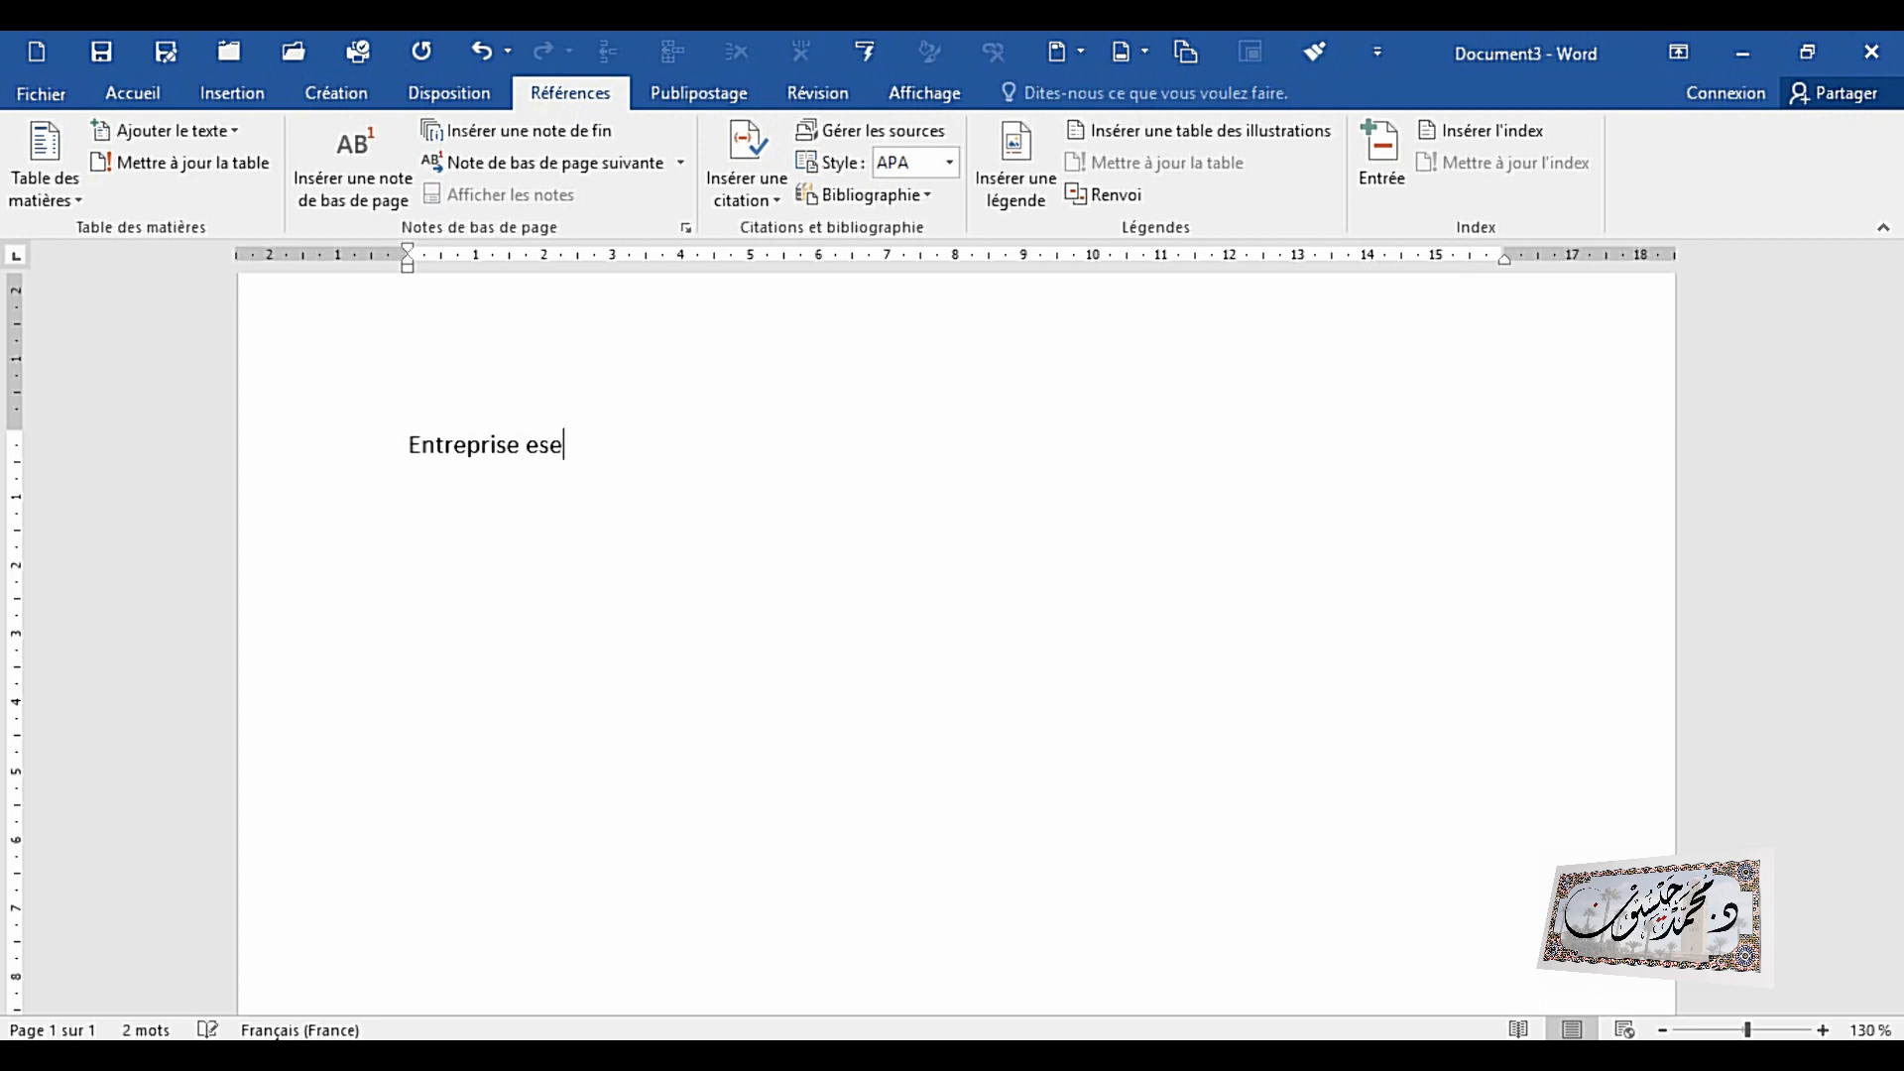
{"action": "type", "text": "s"}
{"action": "type", "text": ","}
{"action": "type", "text": " client"}
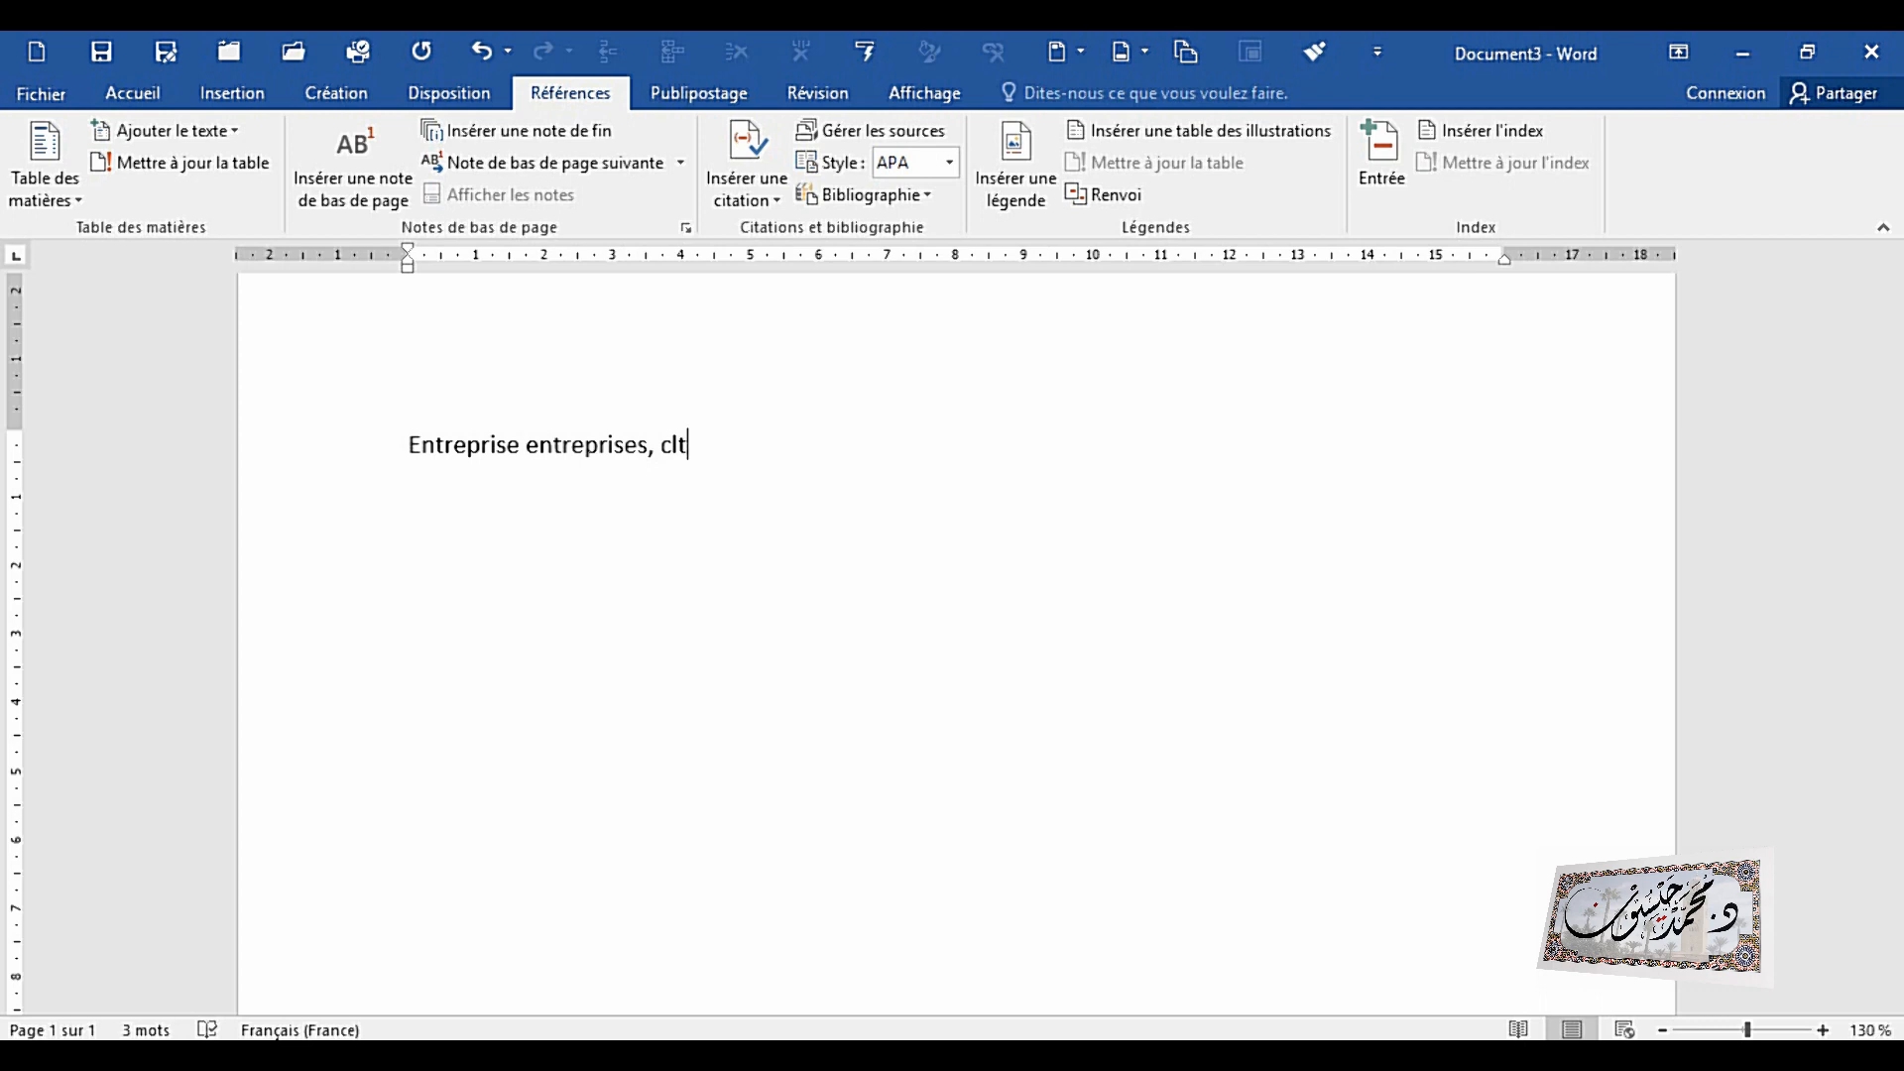
{"action": "type", "text": " clients."}
Step: Increase the font size of the whole typed line to 14
{"action": "left_click", "coordinate": [837, 462]}
{"action": "left_click", "coordinate": [301, 429]}
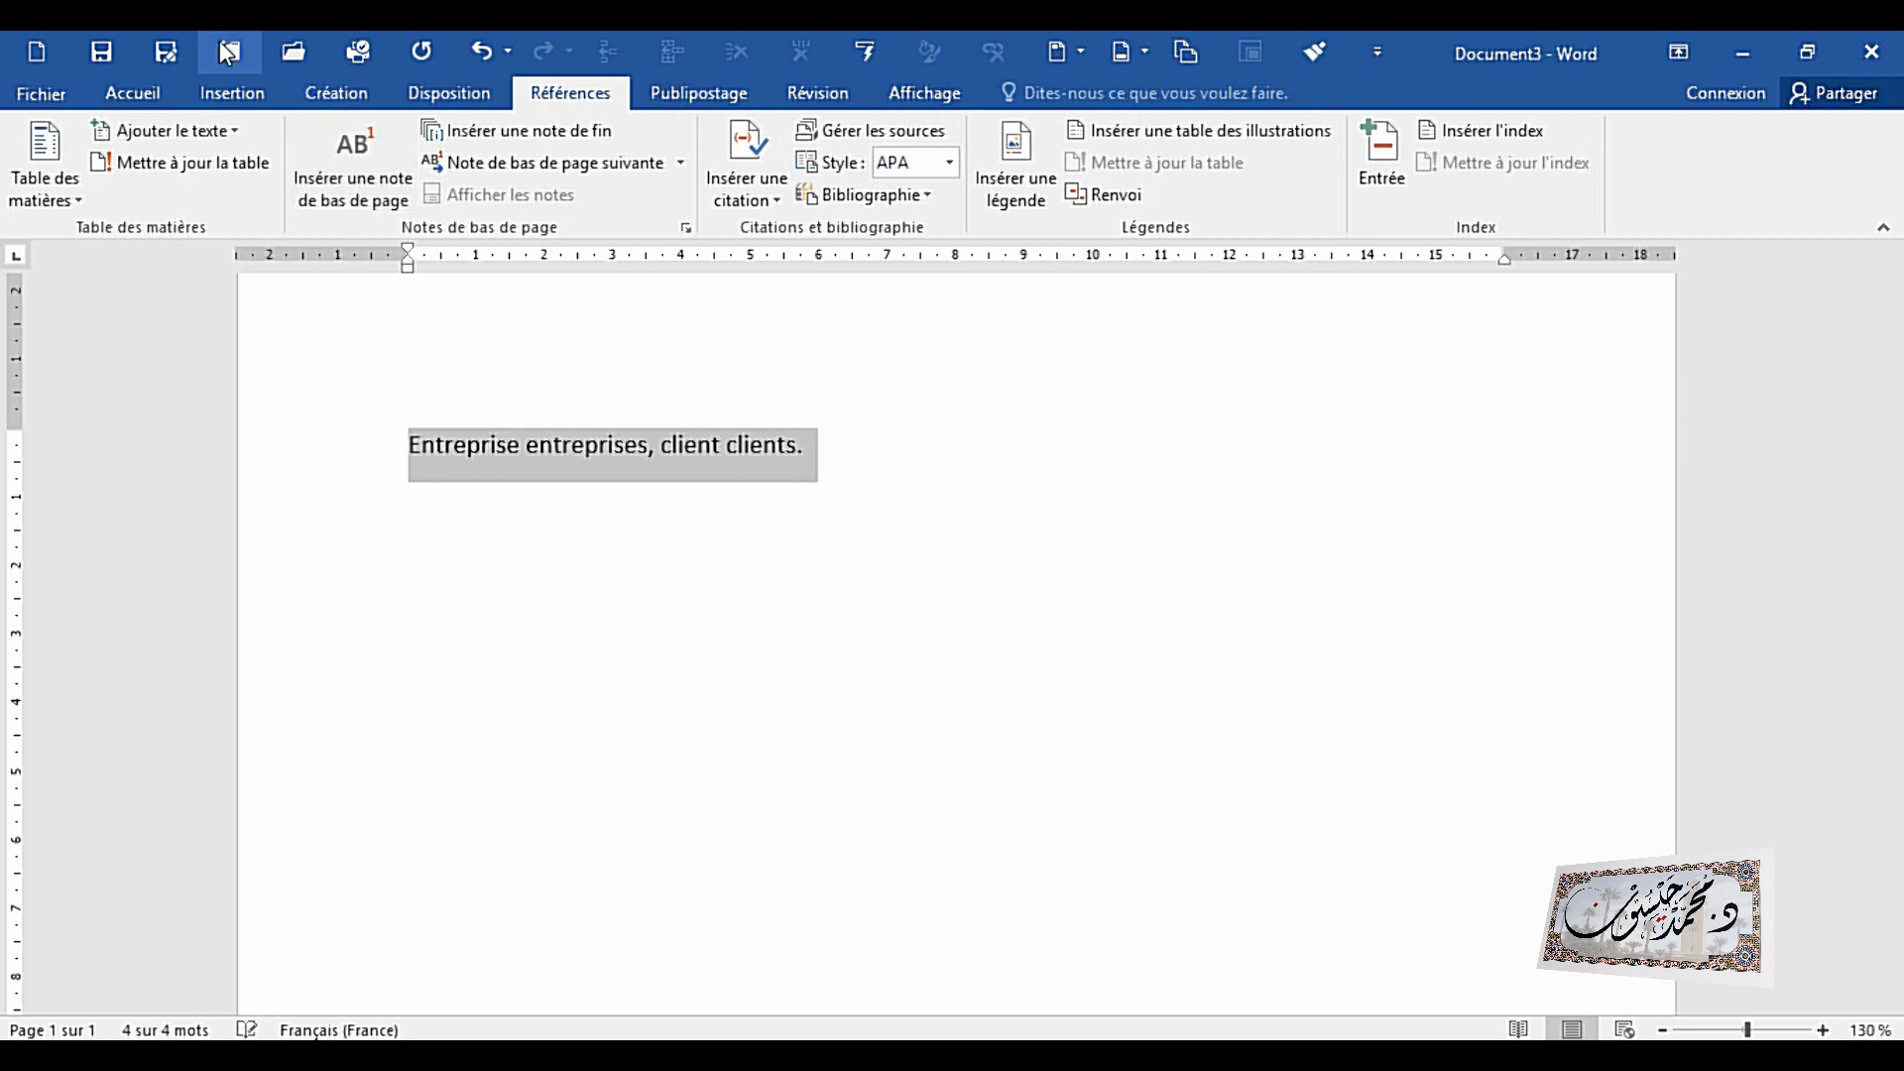
{"action": "left_click", "coordinate": [139, 95]}
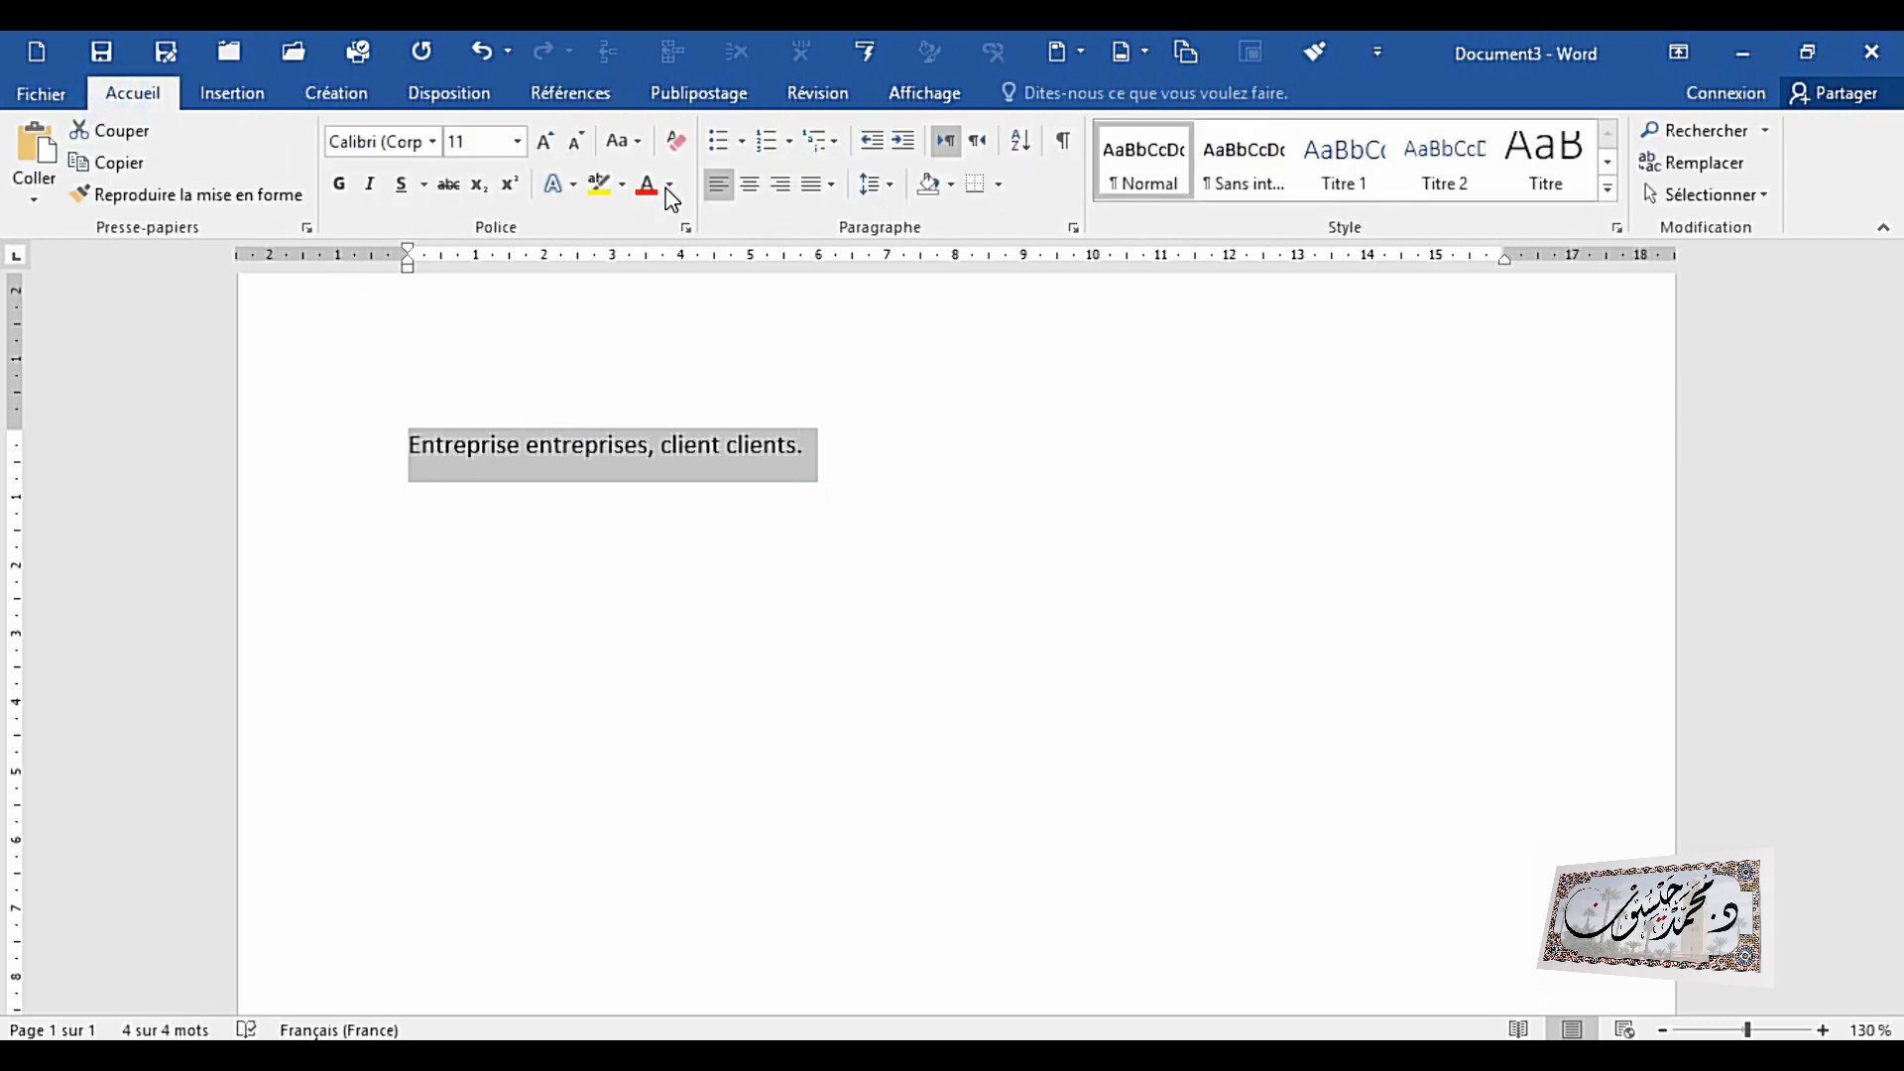
{"action": "left_click", "coordinate": [547, 140]}
{"action": "left_click", "coordinate": [548, 141]}
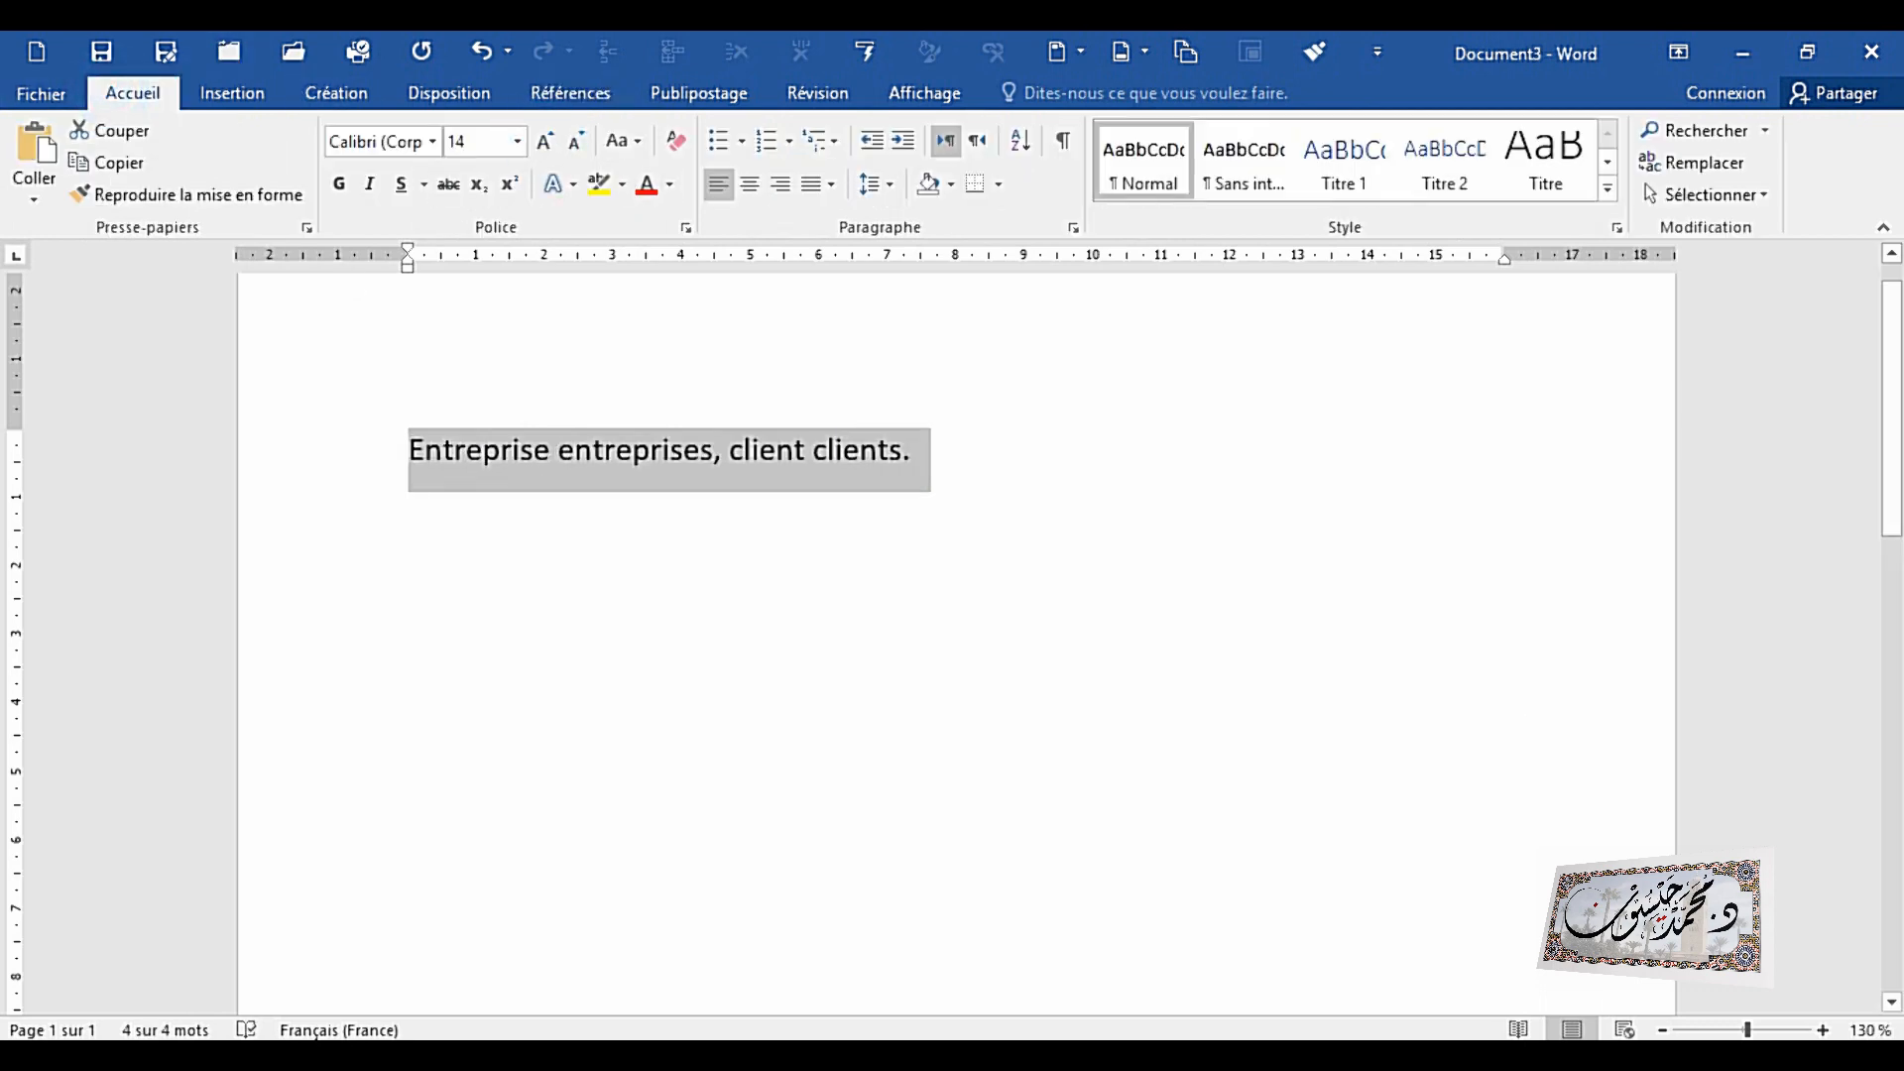
Step: Magnify the page to 170% and deselect the typed line
{"action": "left_click", "coordinate": [1825, 1031]}
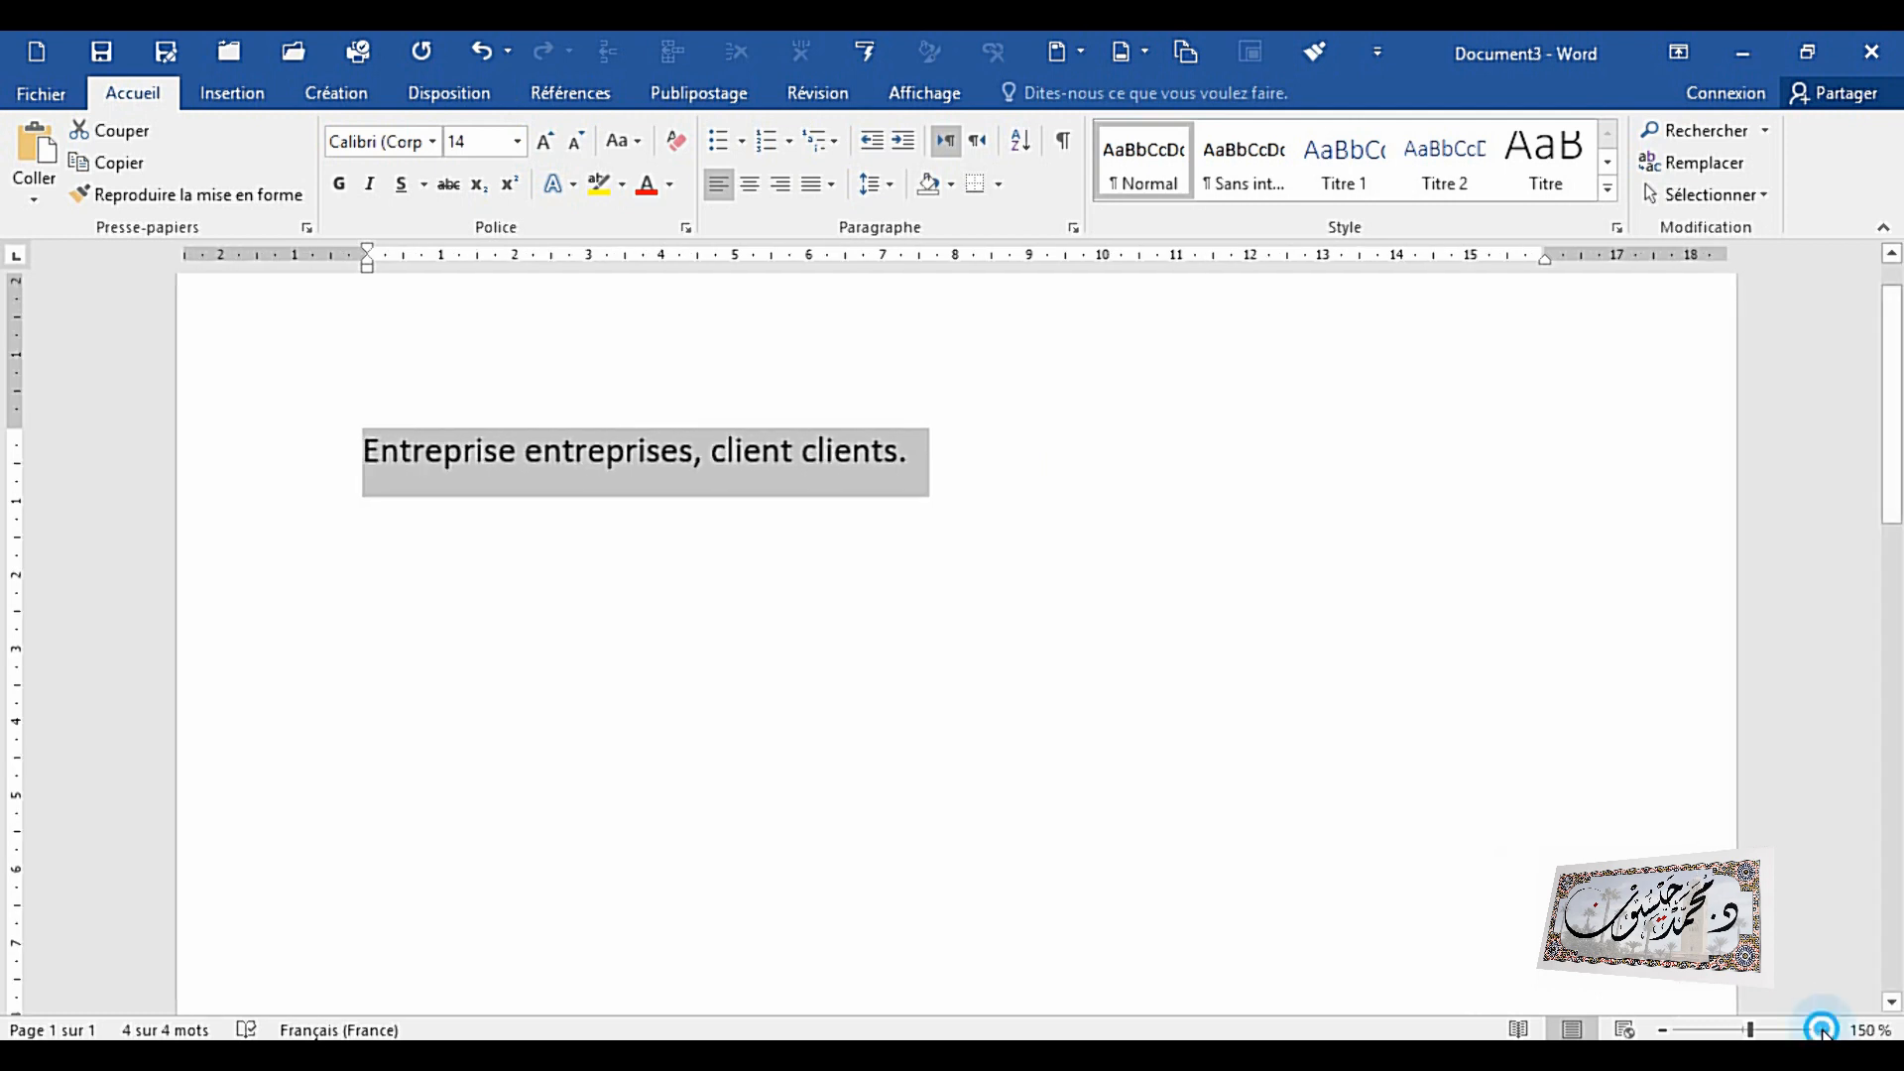
{"action": "left_click", "coordinate": [1825, 1032]}
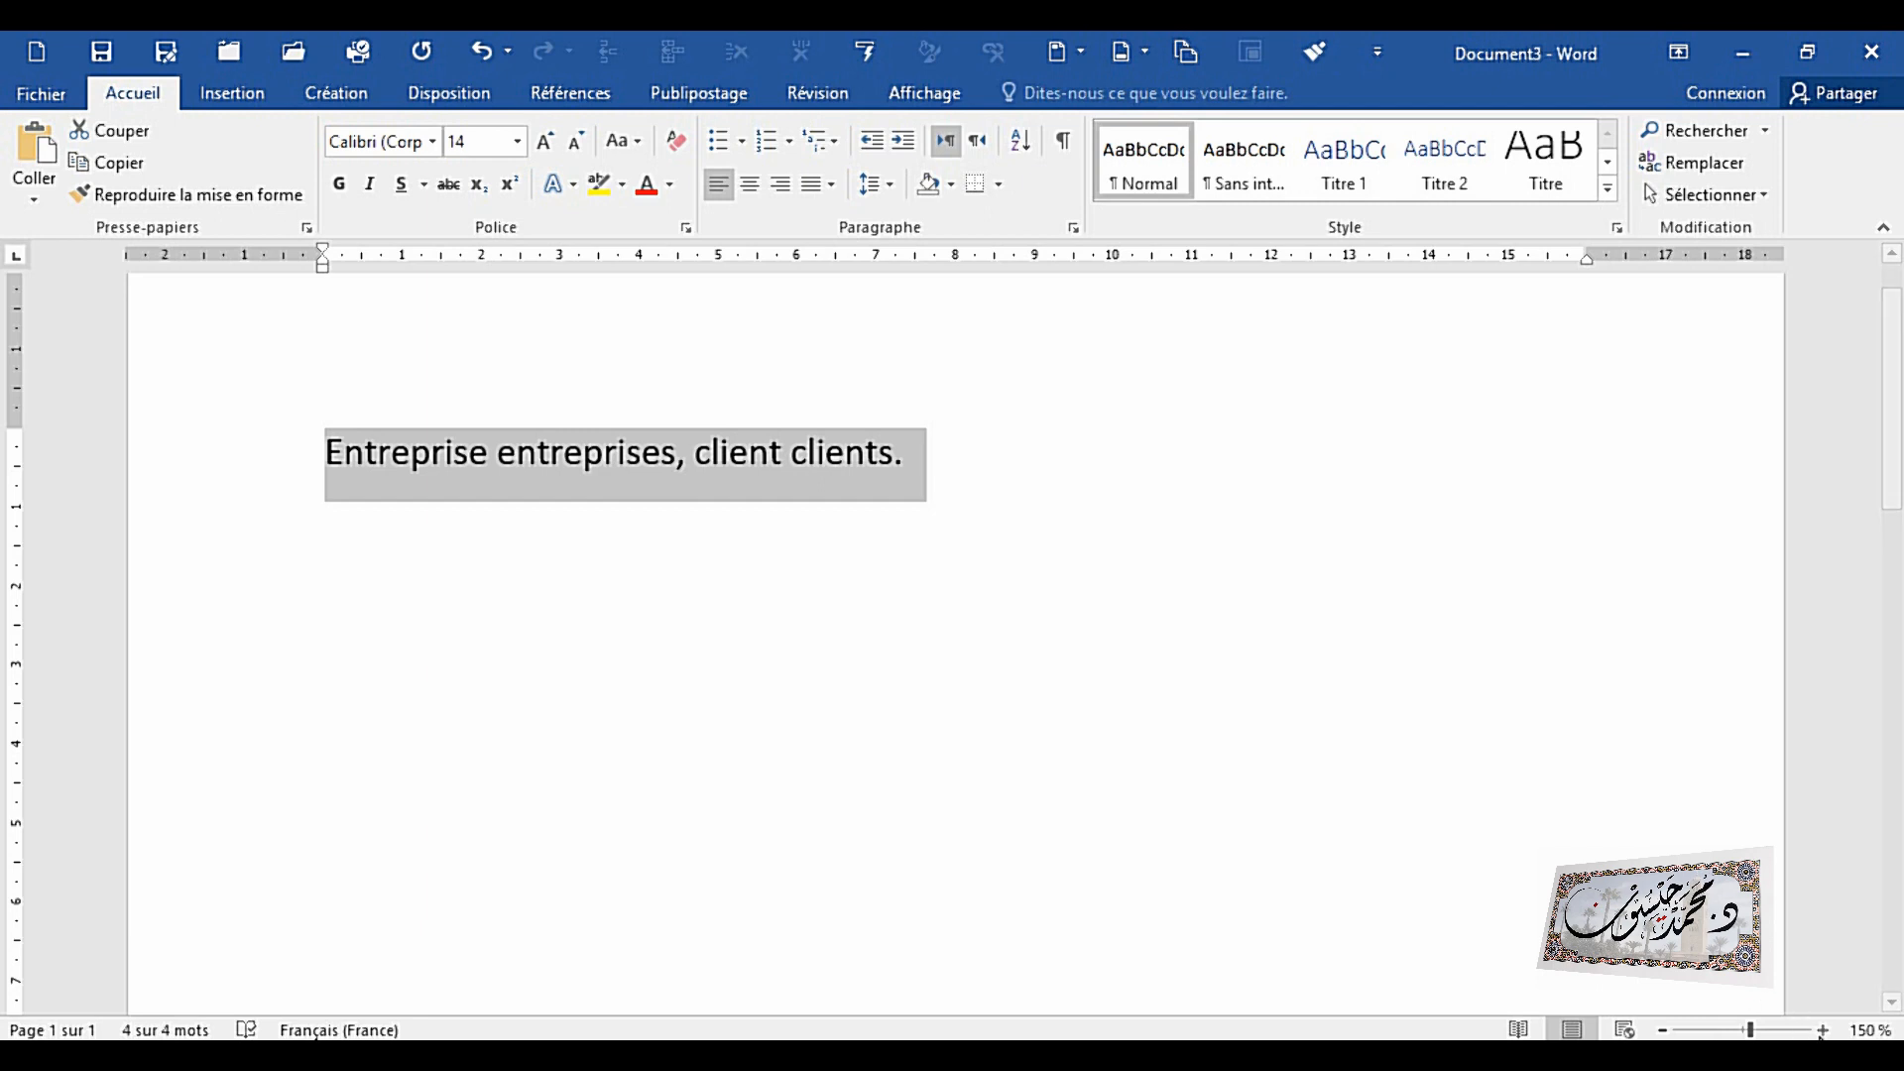
{"action": "left_click", "coordinate": [1824, 1032]}
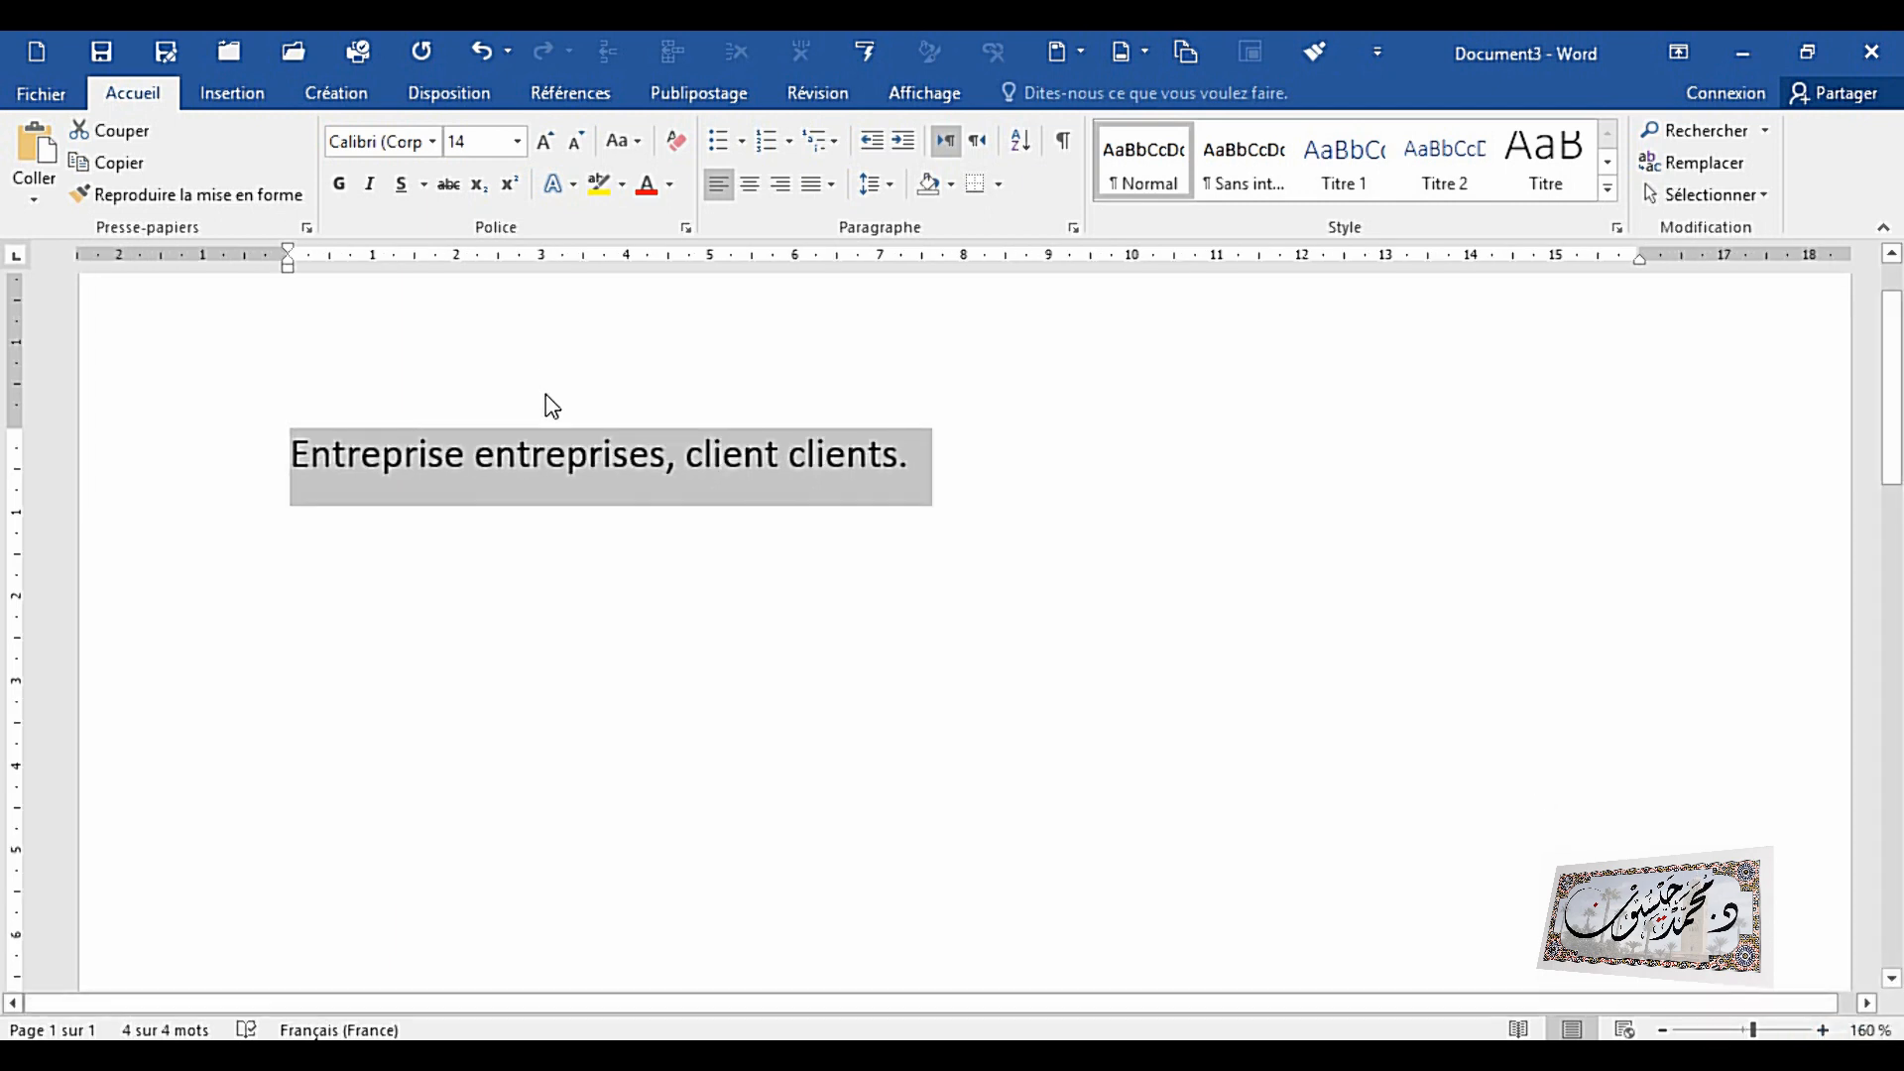
{"action": "left_click", "coordinate": [732, 476]}
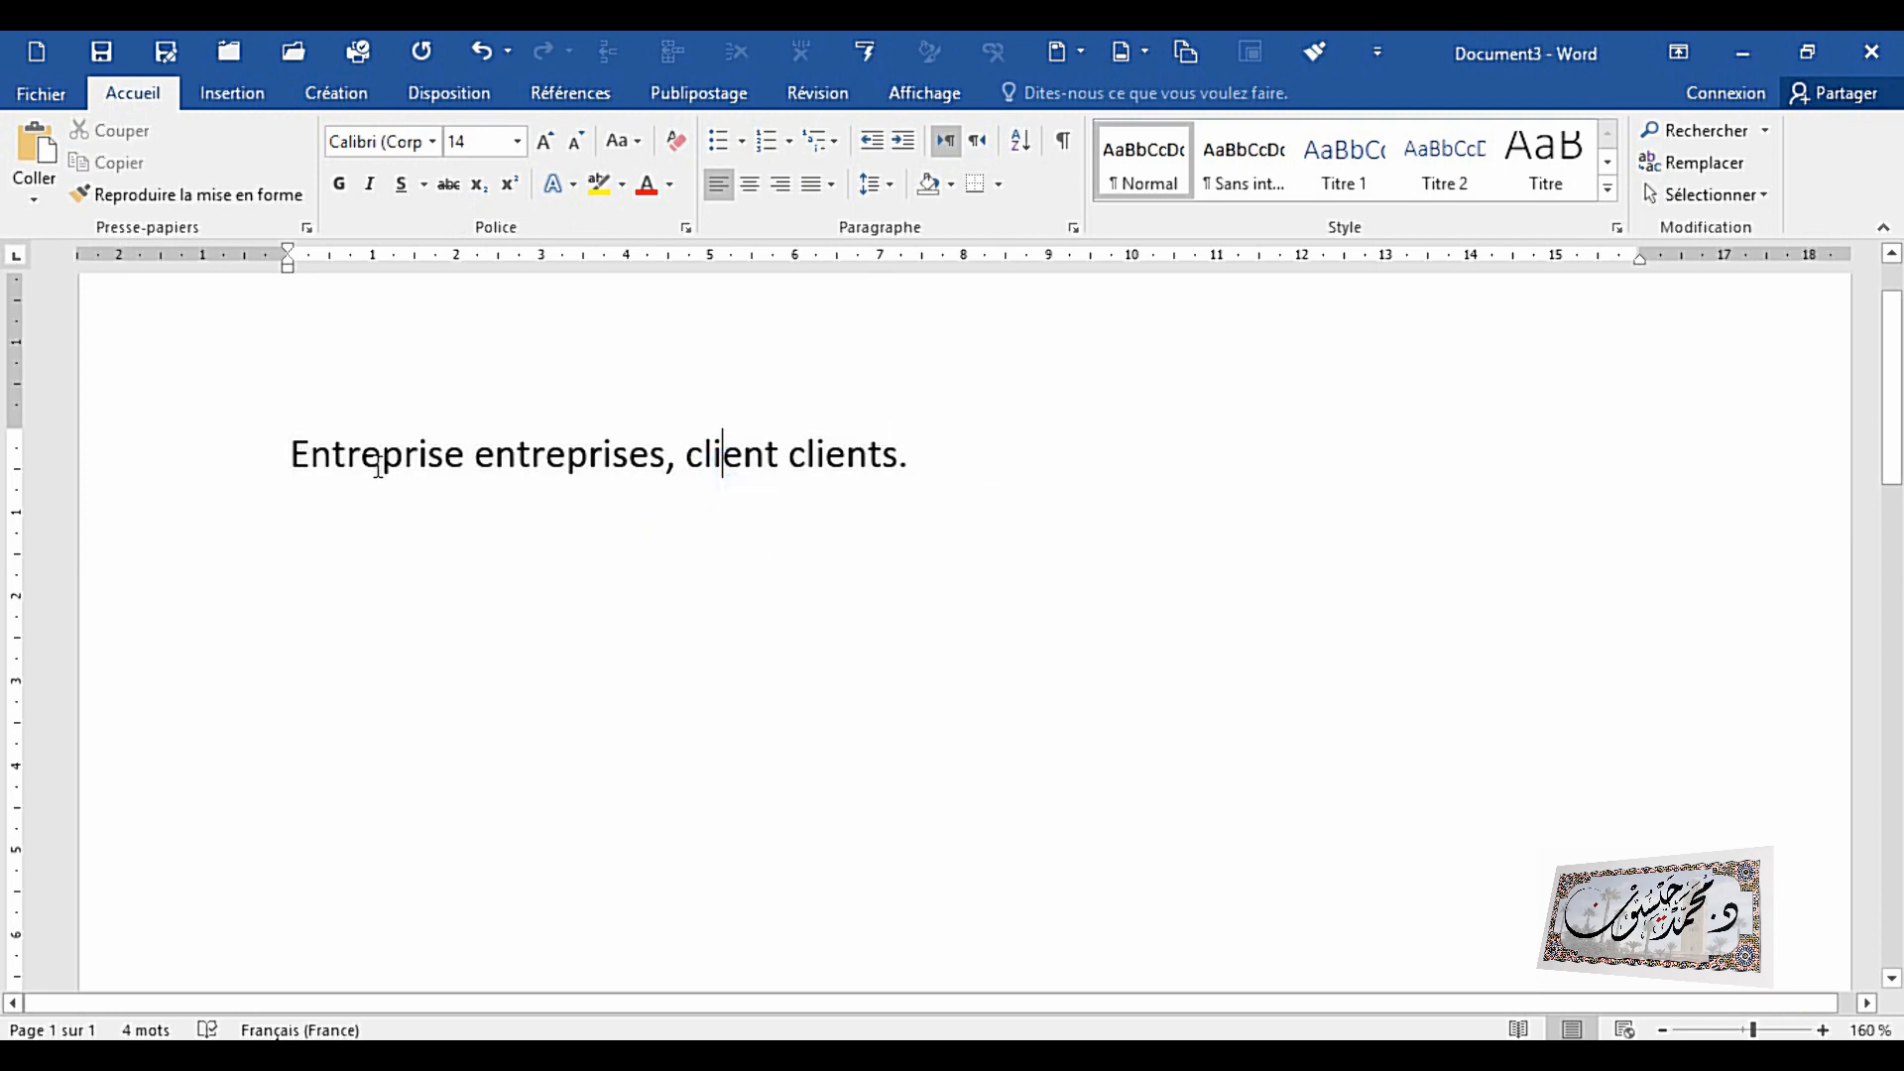
{"action": "left_click", "coordinate": [926, 458]}
{"action": "left_click", "coordinate": [1823, 1030]}
{"action": "left_click", "coordinate": [949, 486]}
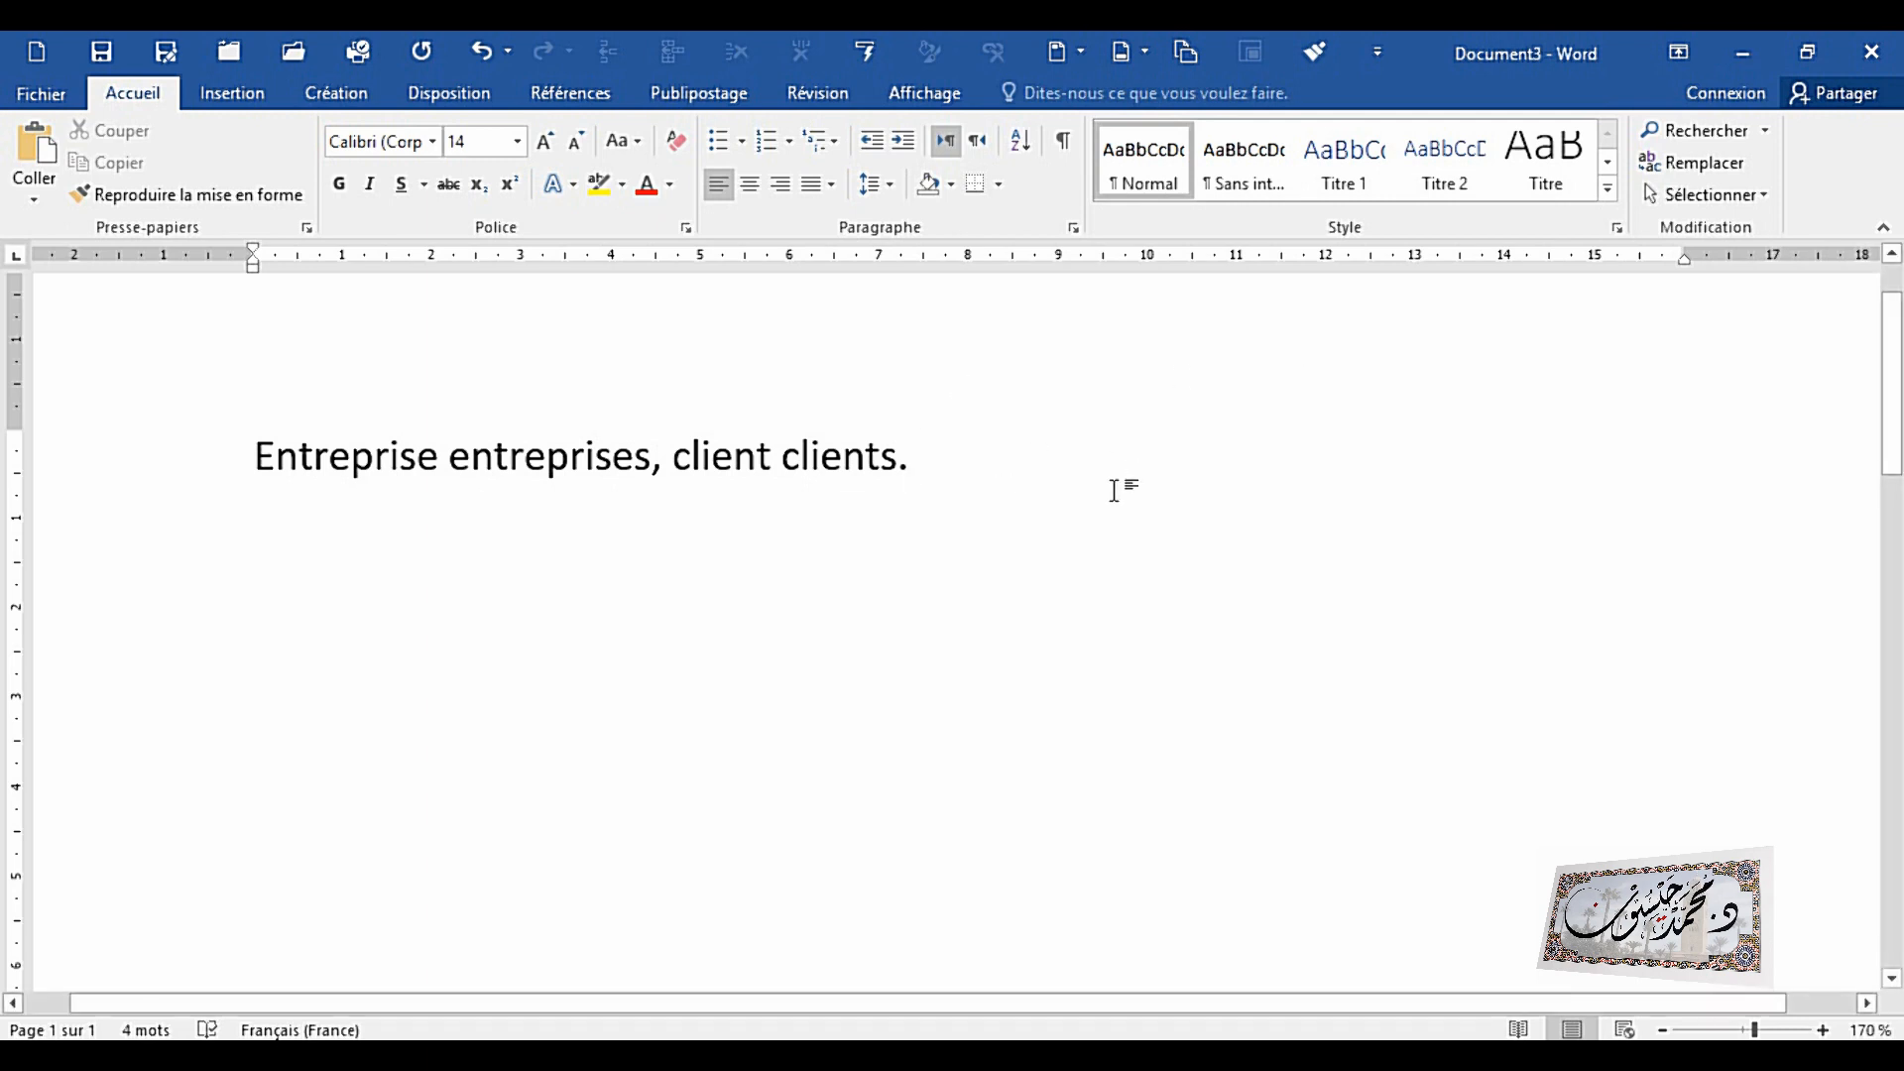
Step: Open the automatic correction settings from the Vérification section of the Word options
{"action": "left_click", "coordinate": [42, 96]}
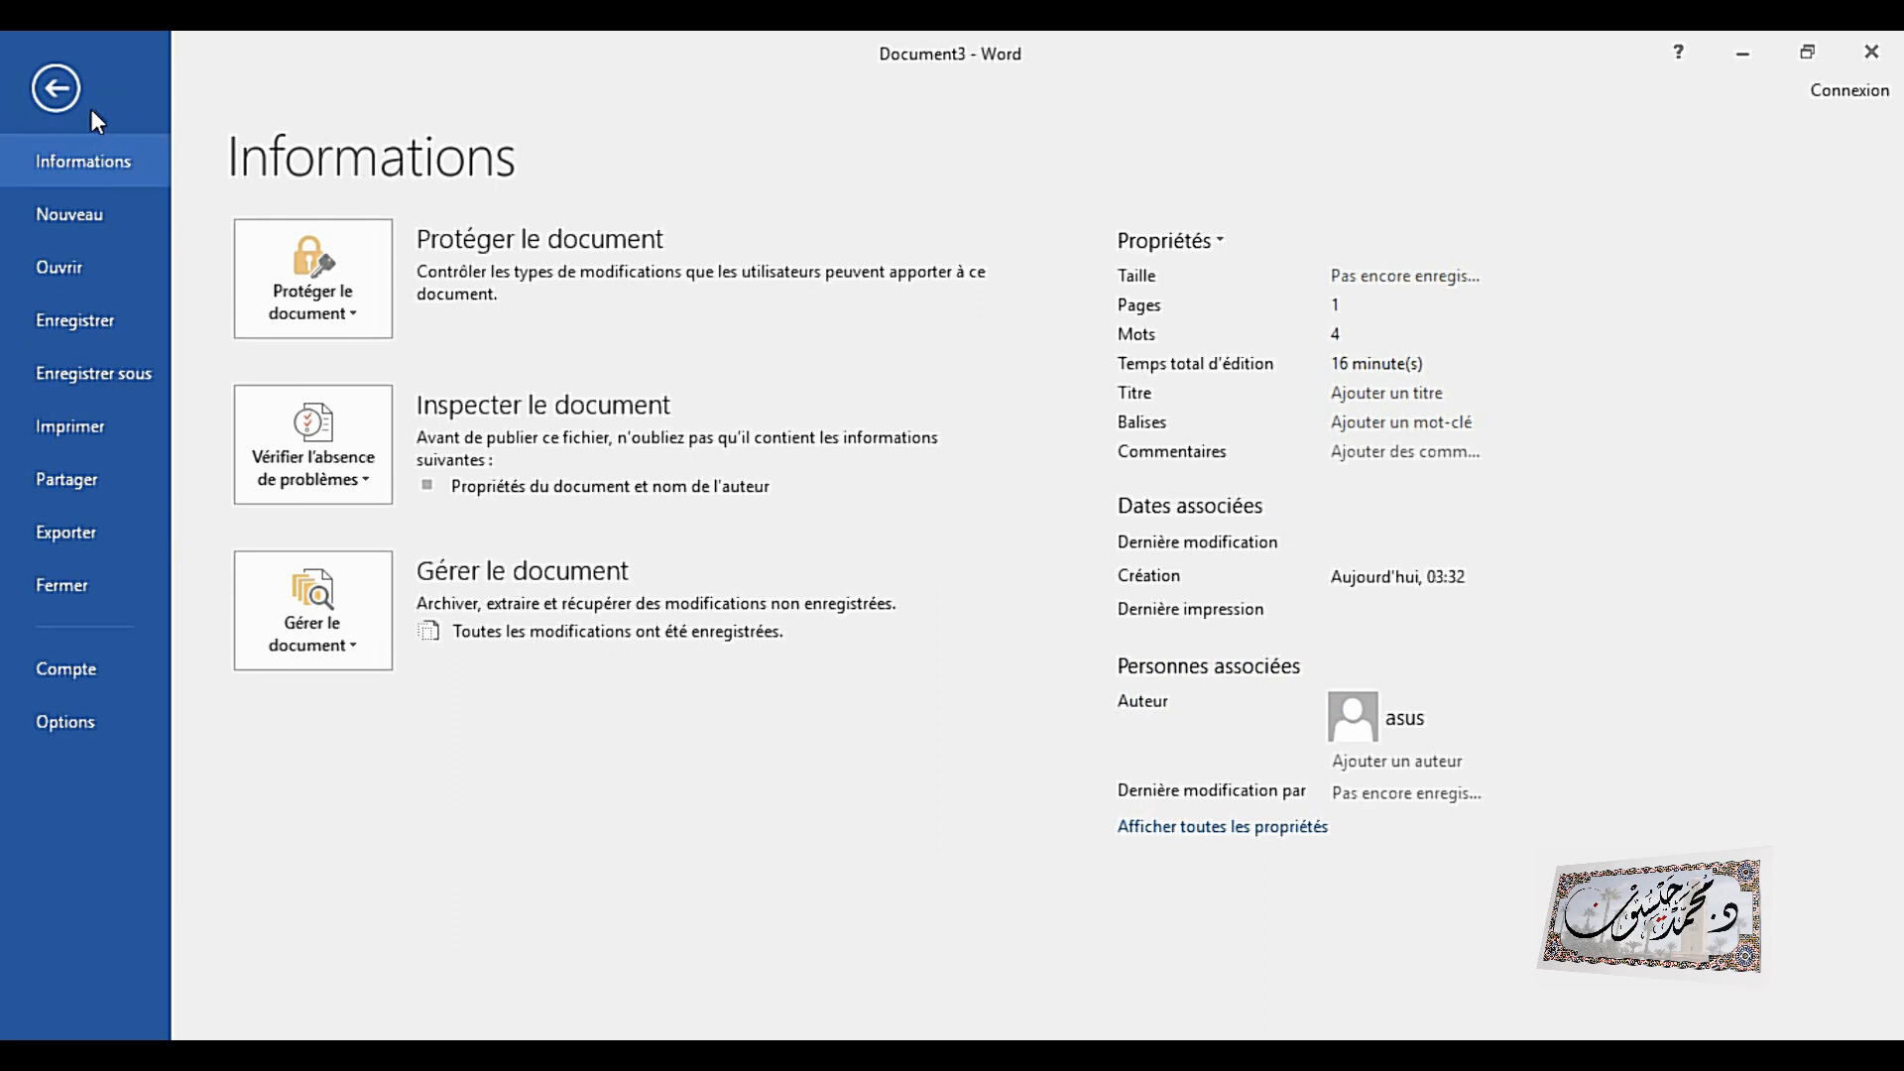
{"action": "left_click", "coordinate": [53, 95]}
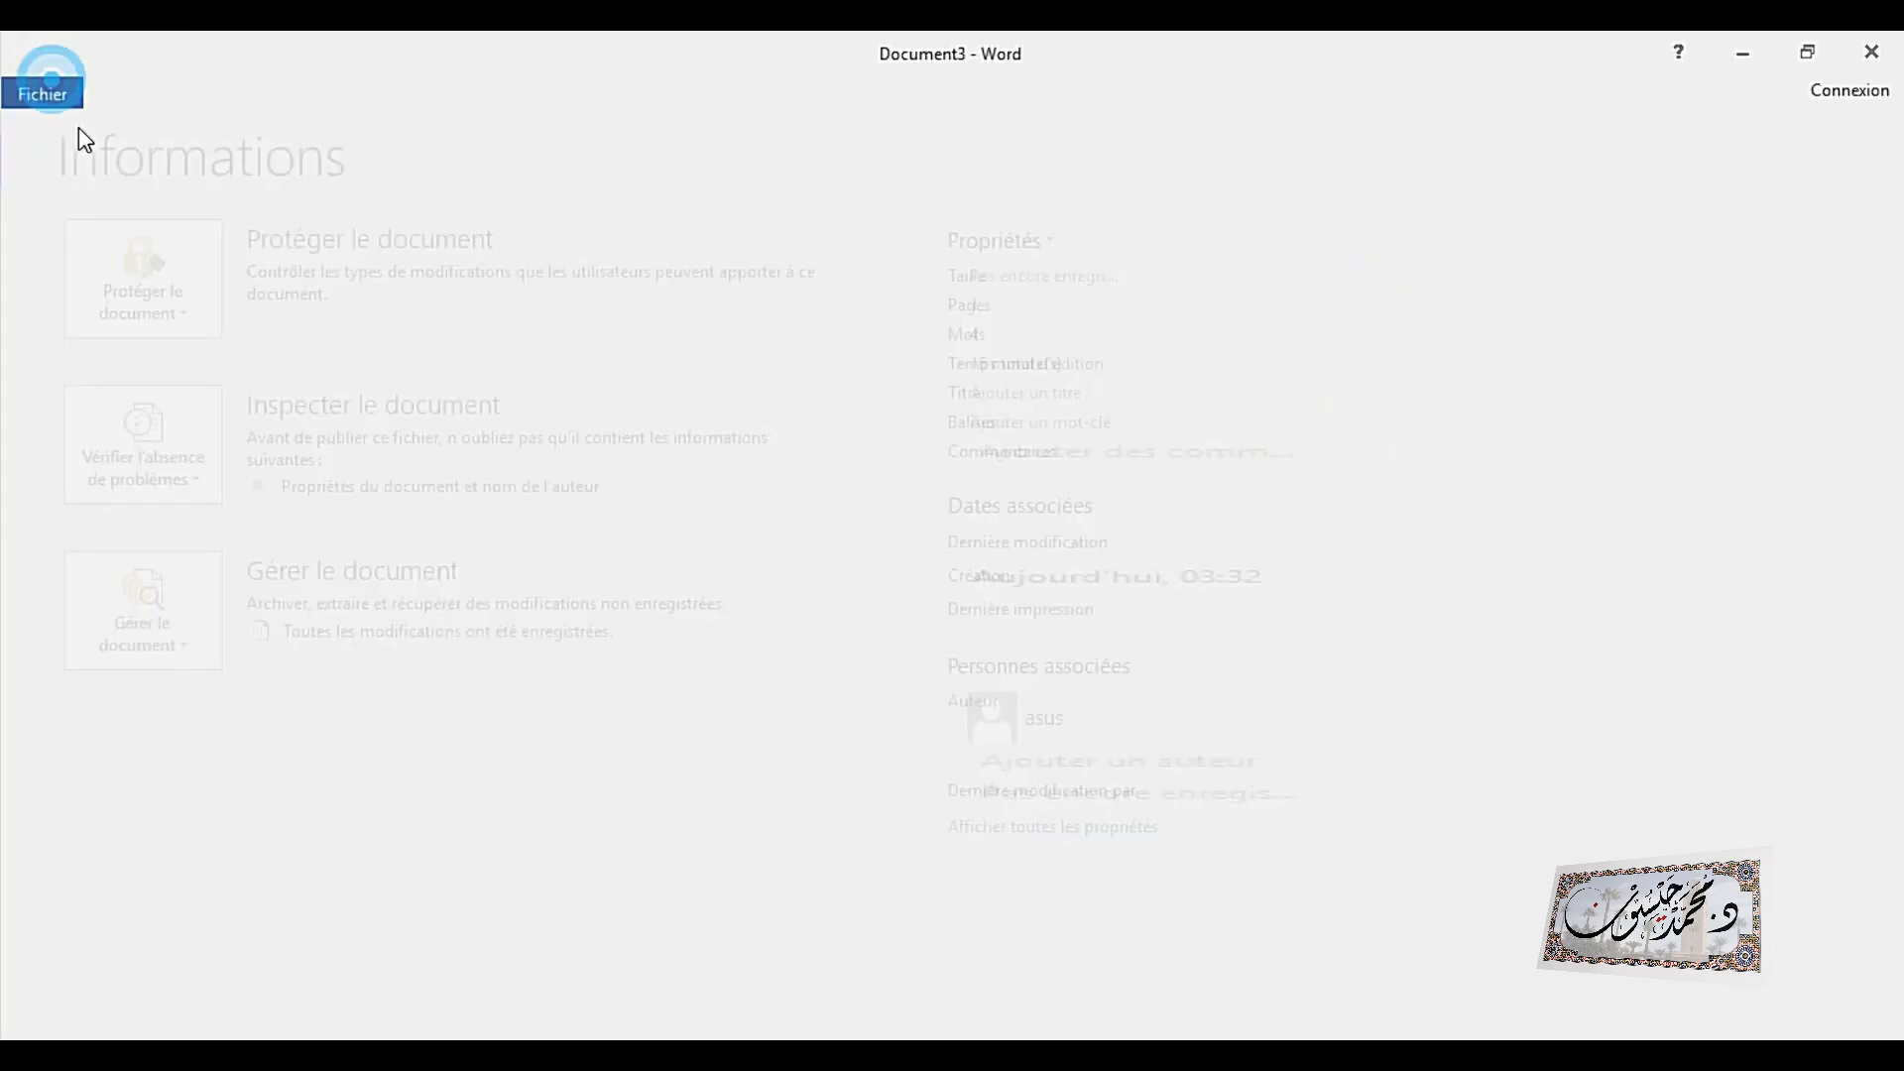
{"action": "left_click", "coordinate": [28, 98]}
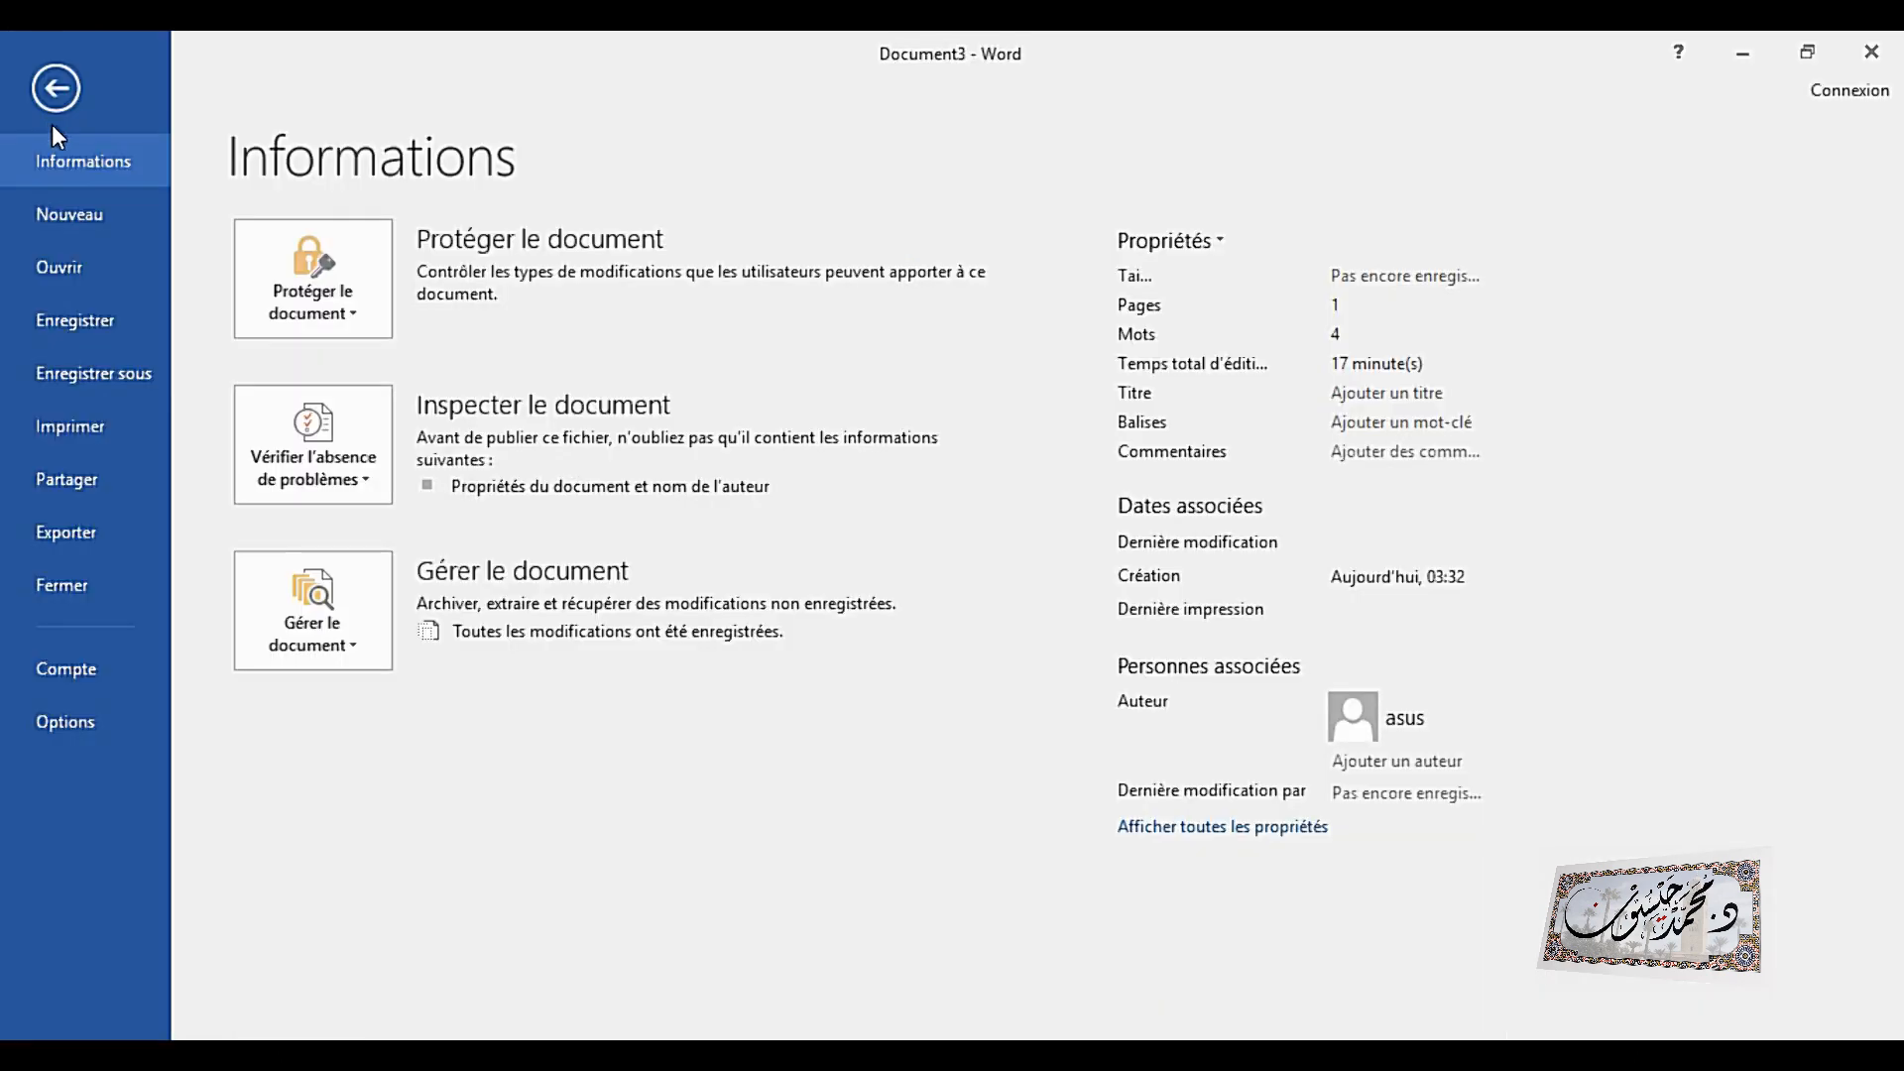
{"action": "left_click", "coordinate": [66, 716]}
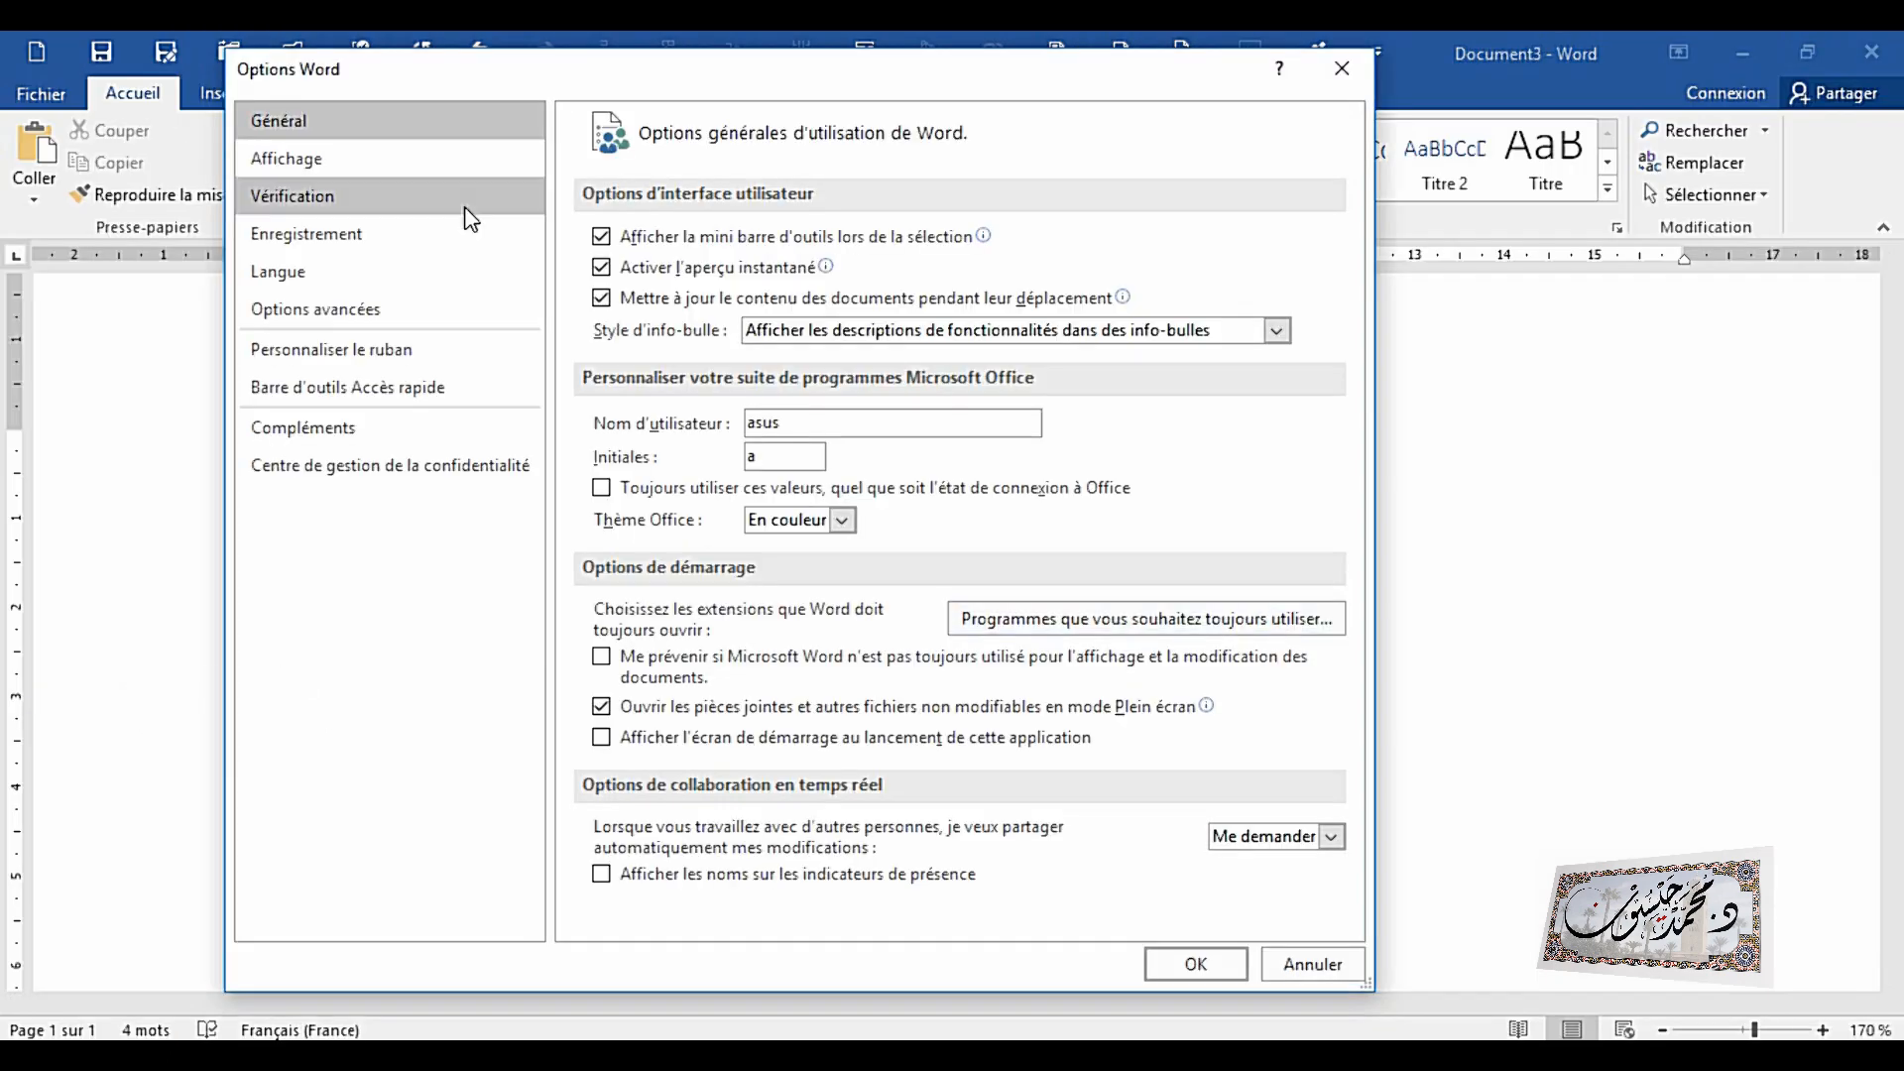
{"action": "left_click", "coordinate": [342, 195]}
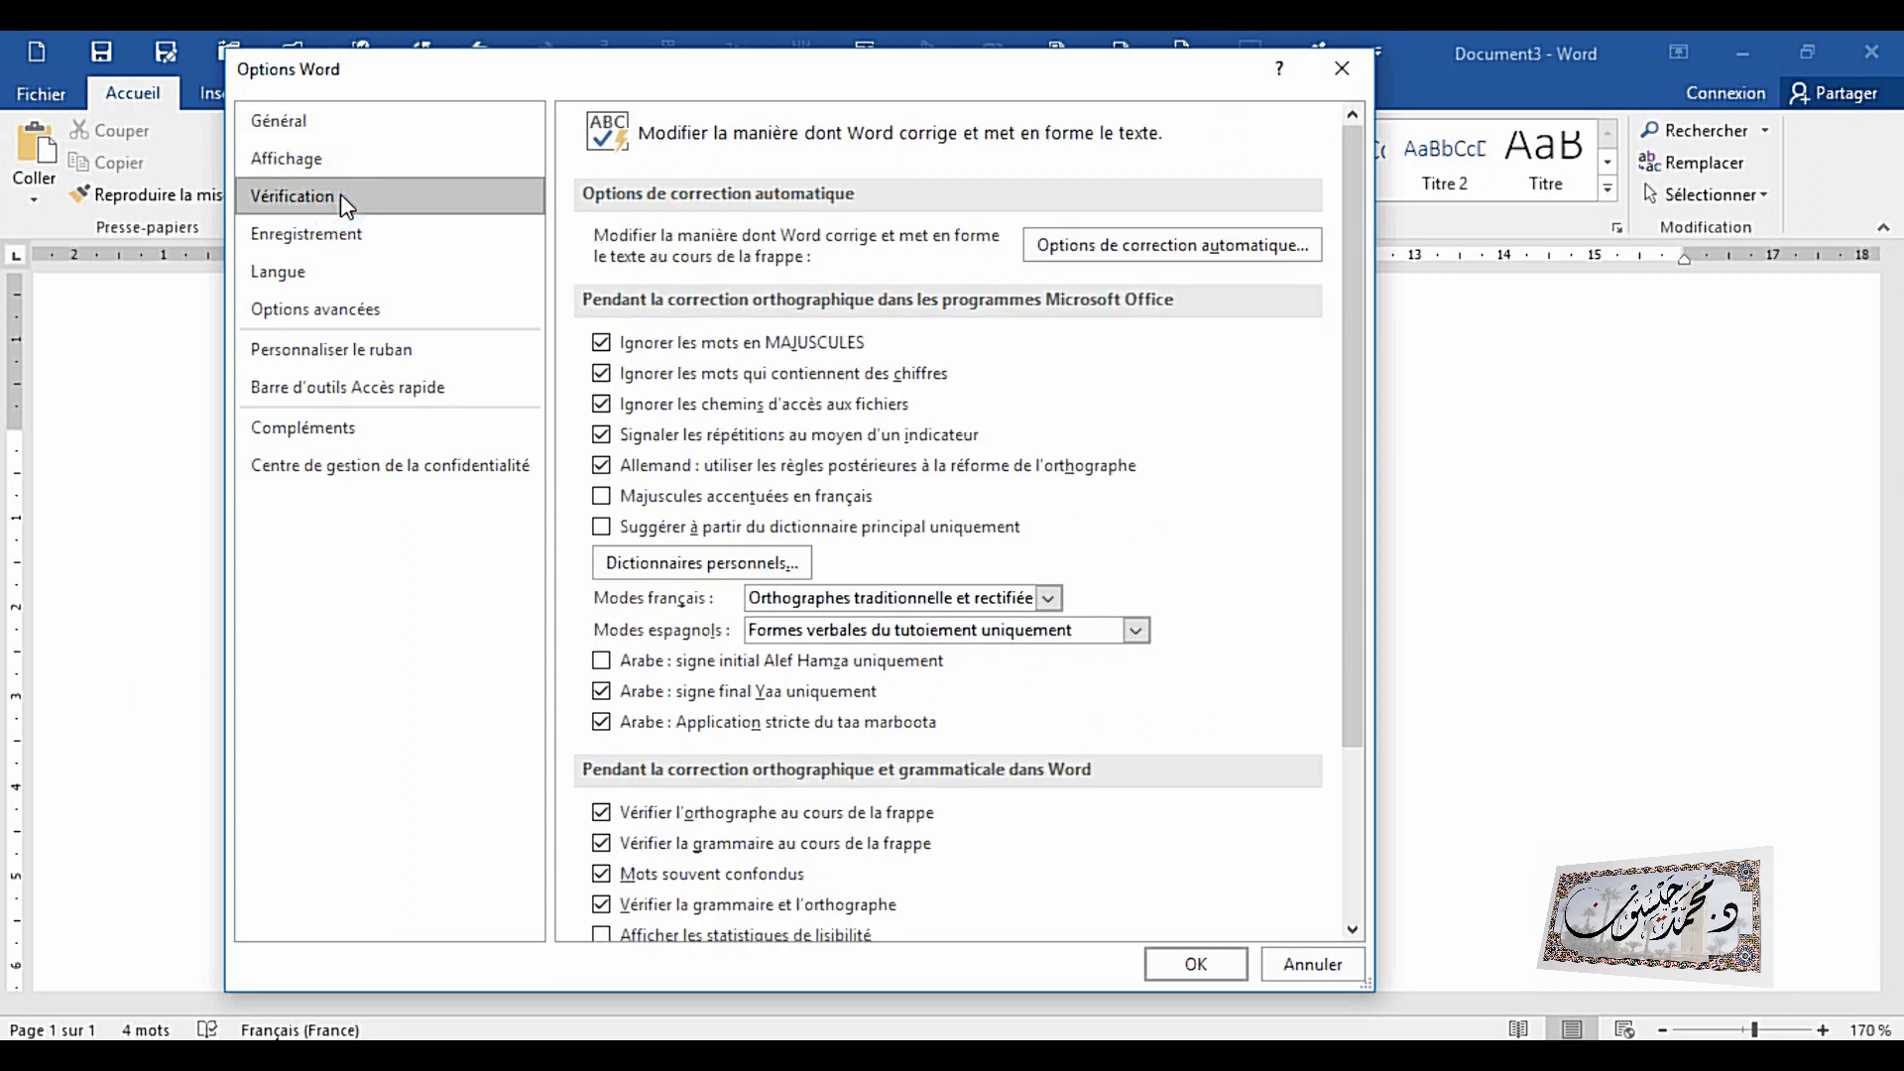
{"action": "left_click", "coordinate": [1154, 252]}
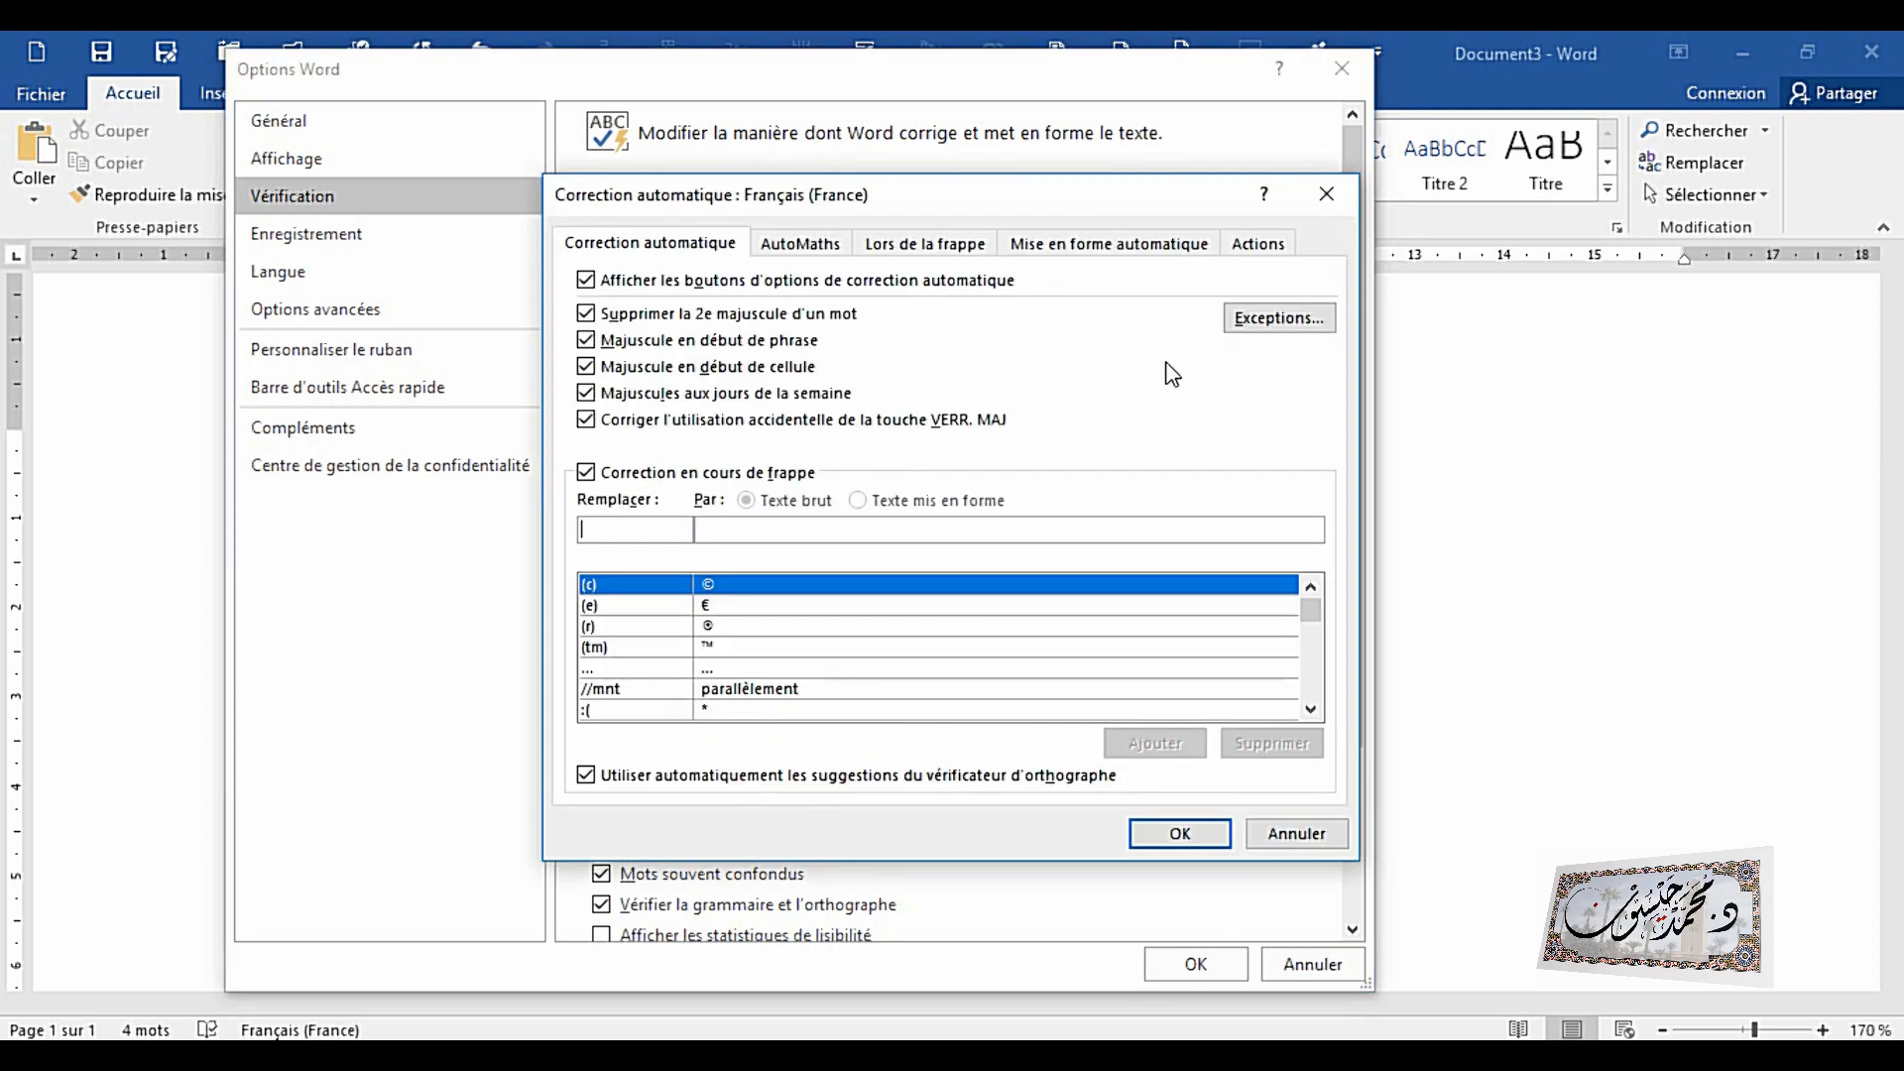
Step: Look up "ese" in the autocorrect replacement list and examine the entries eses, Est ce and etait
{"action": "left_click", "coordinate": [615, 522]}
{"action": "type", "text": "ese"}
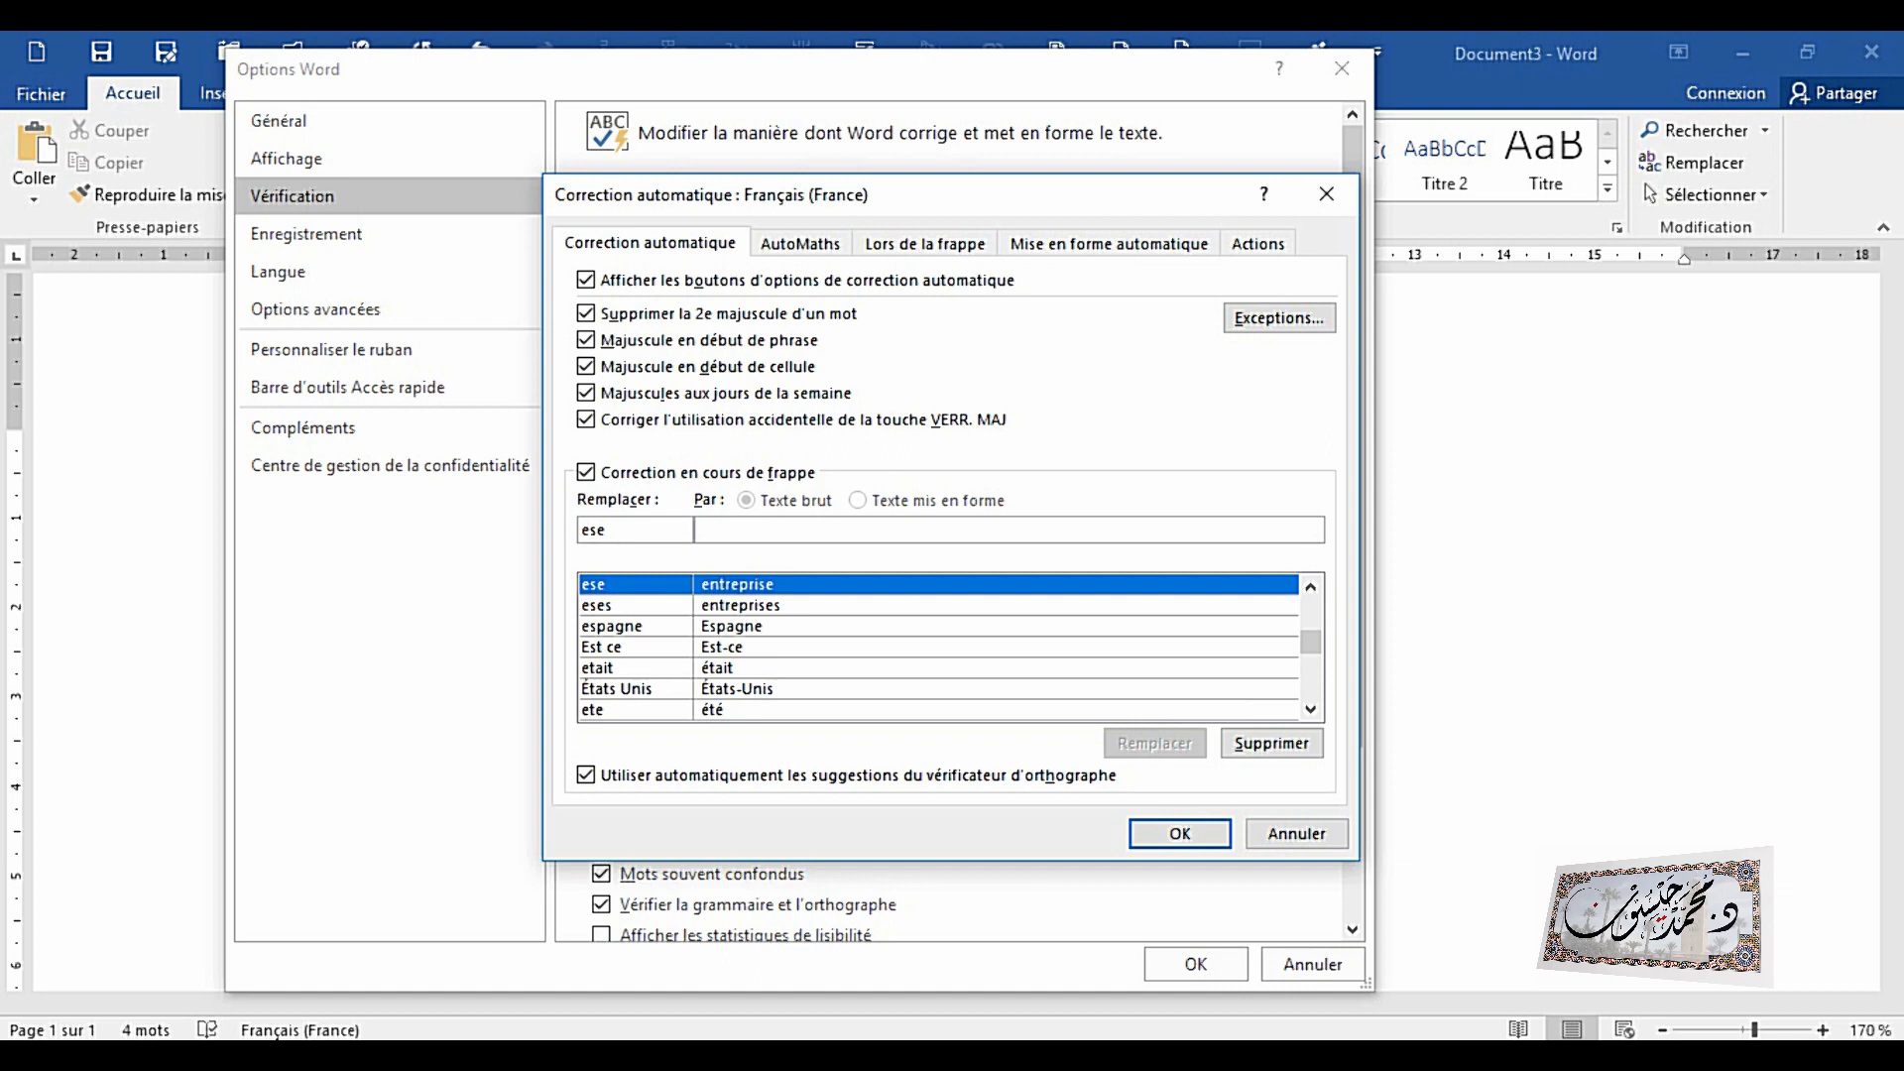
{"action": "left_click", "coordinate": [783, 594]}
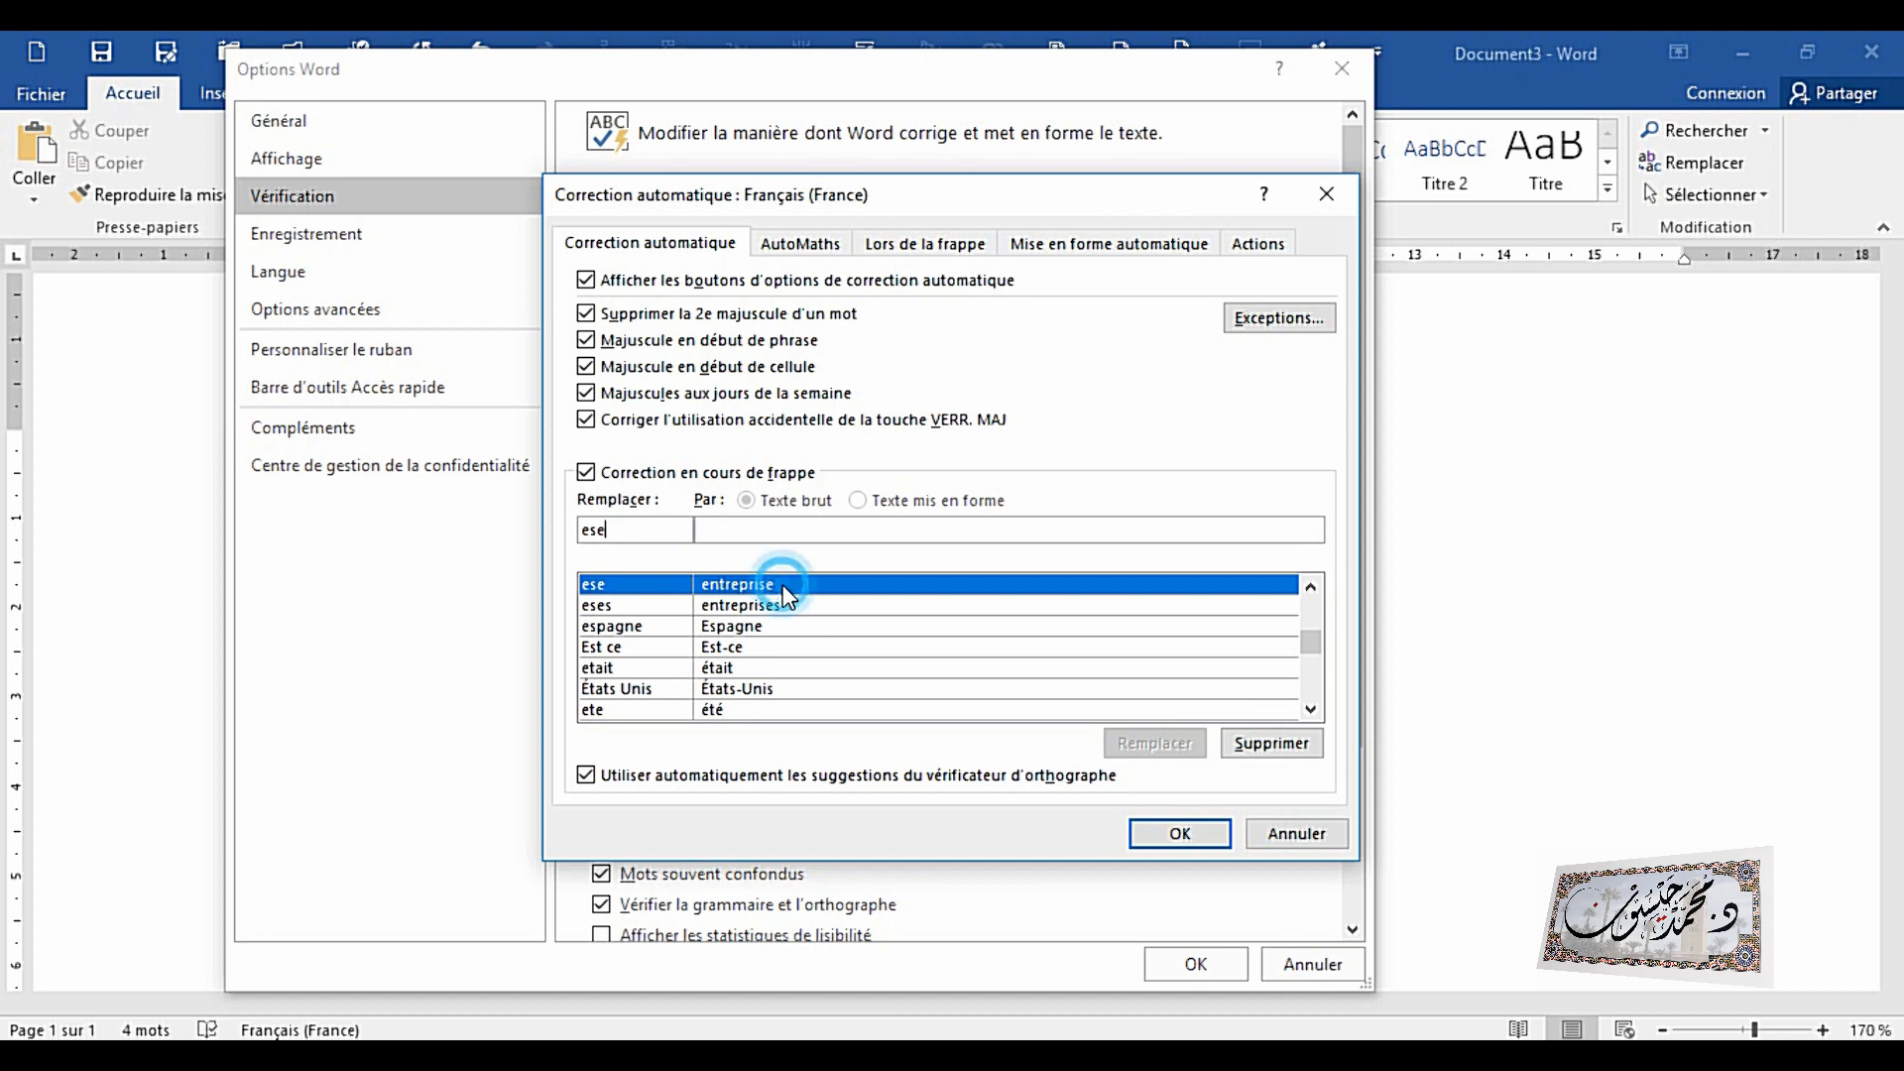
{"action": "left_click", "coordinate": [716, 605]}
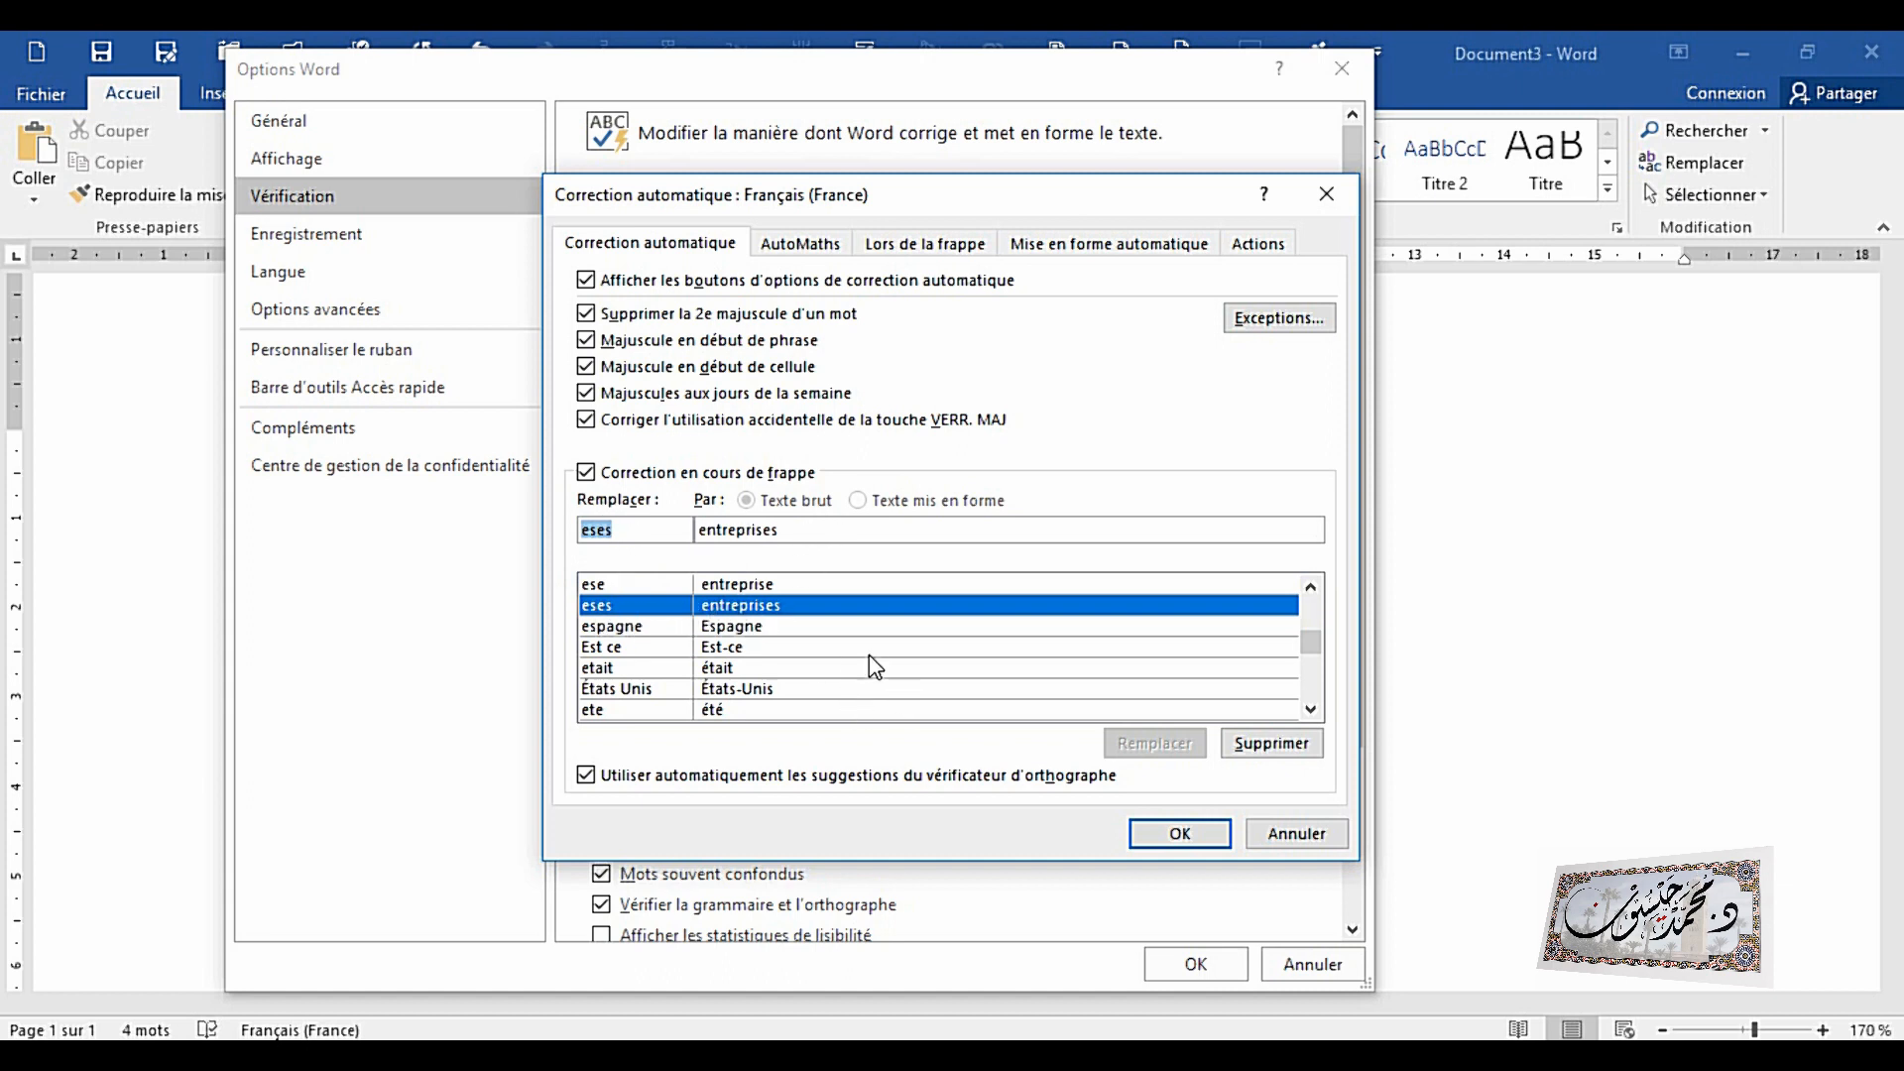
{"action": "left_click", "coordinate": [625, 650]}
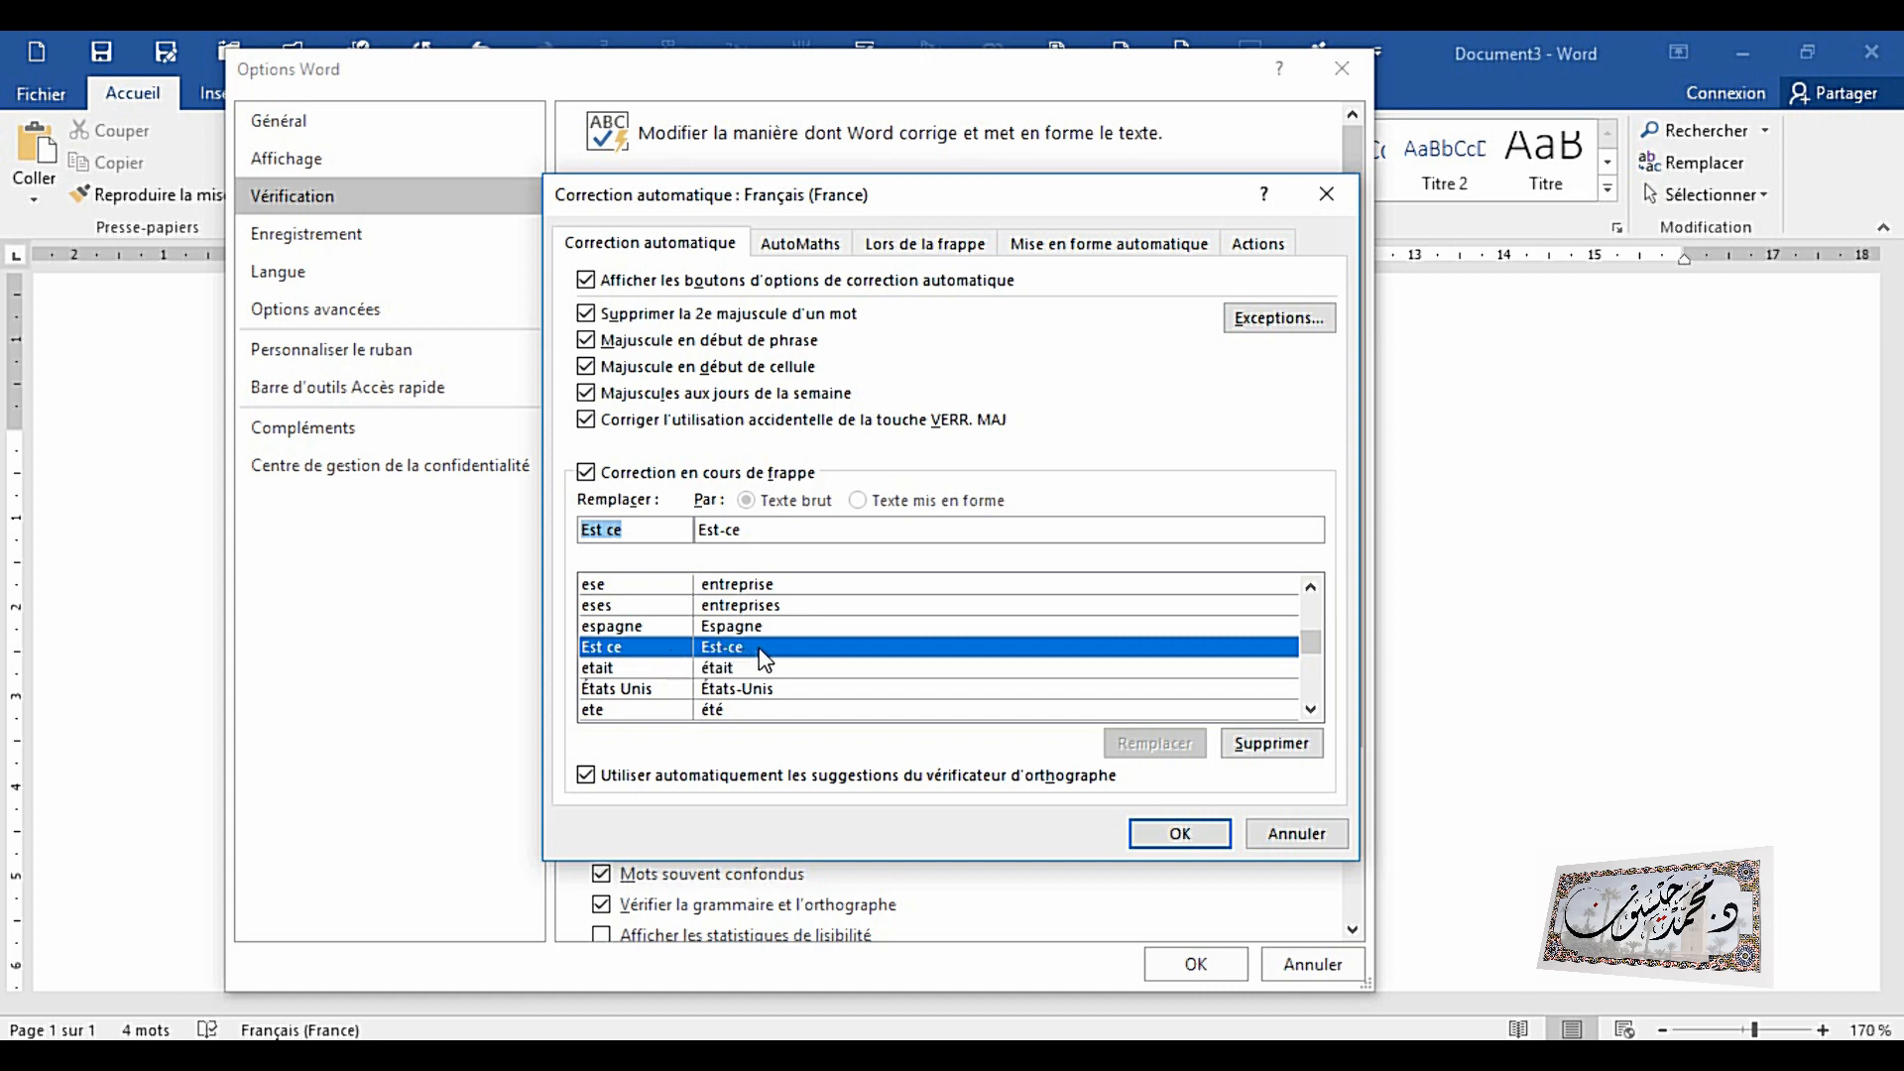
{"action": "left_click", "coordinate": [685, 667]}
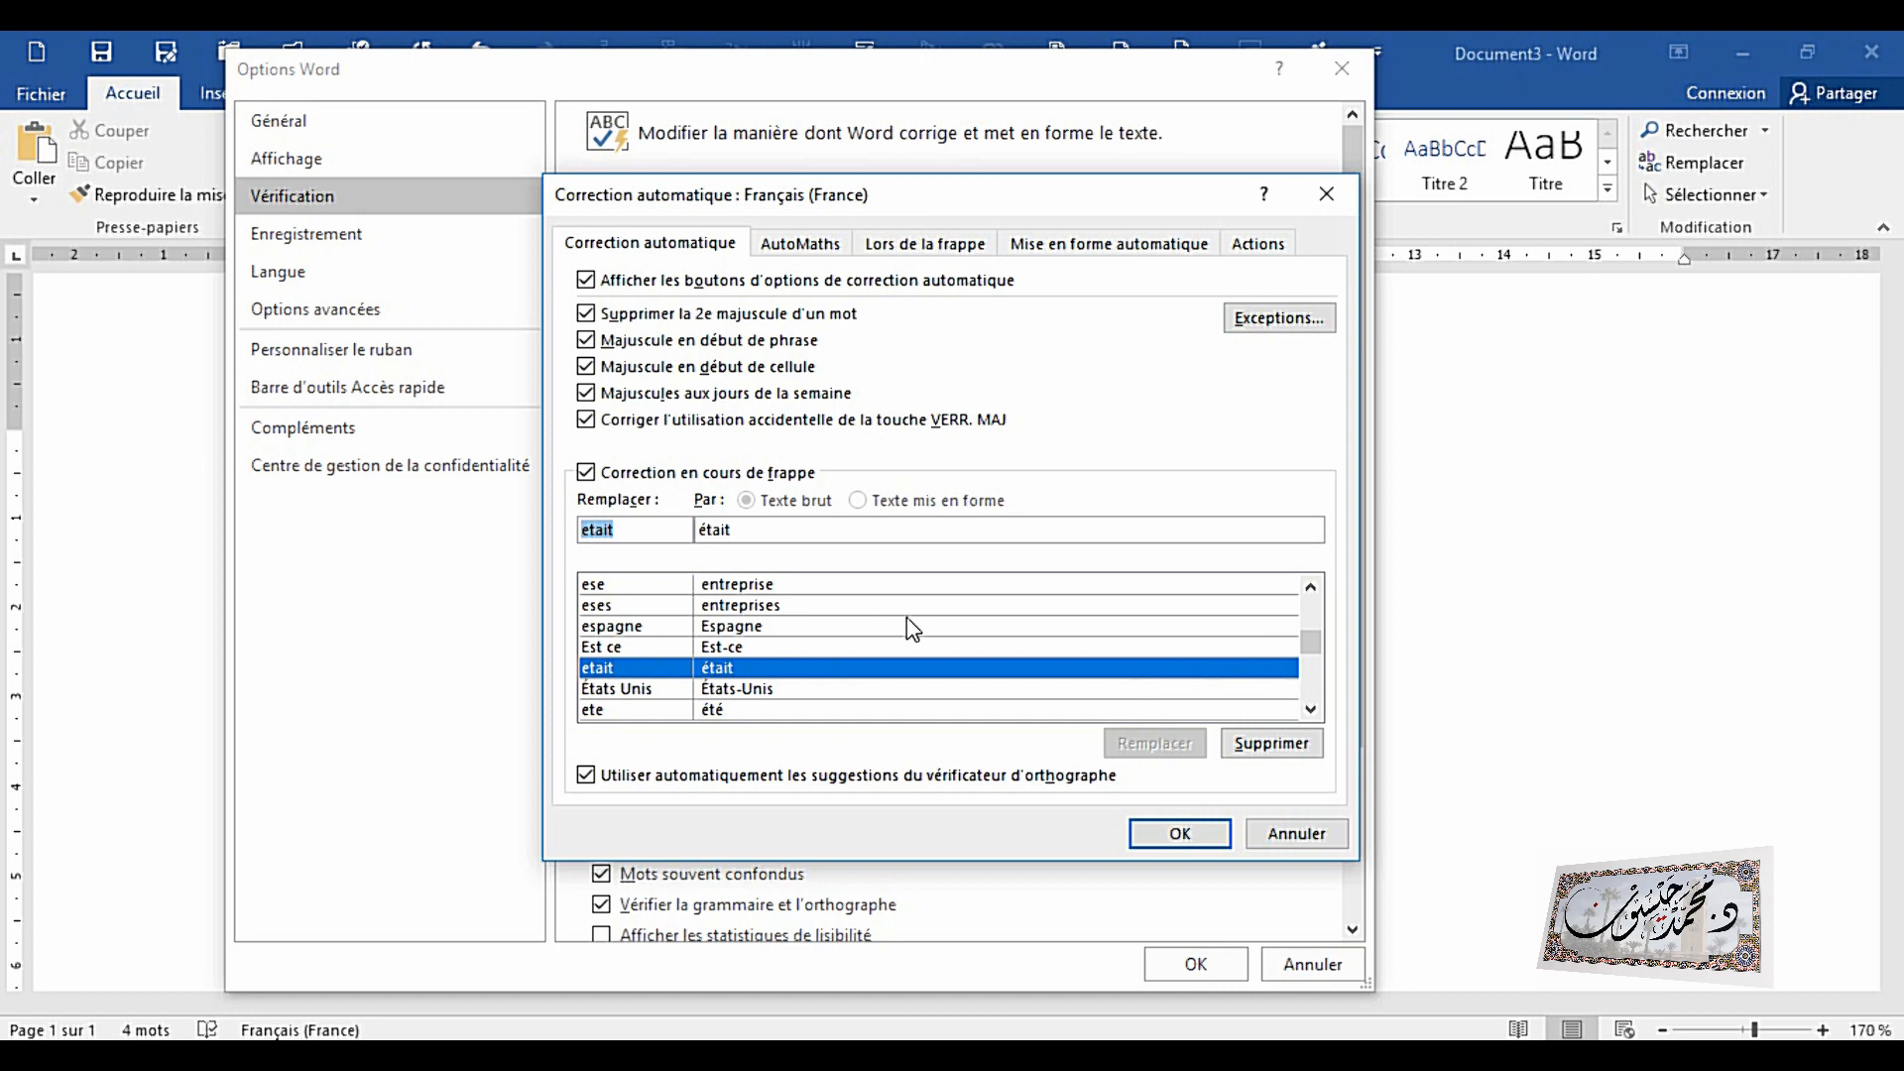
Step: Browse further through the replacement list and examine the entries fce, fct and fctmnt
{"action": "scroll", "coordinate": [913, 627], "scroll_direction": "down", "scroll_amount": 2}
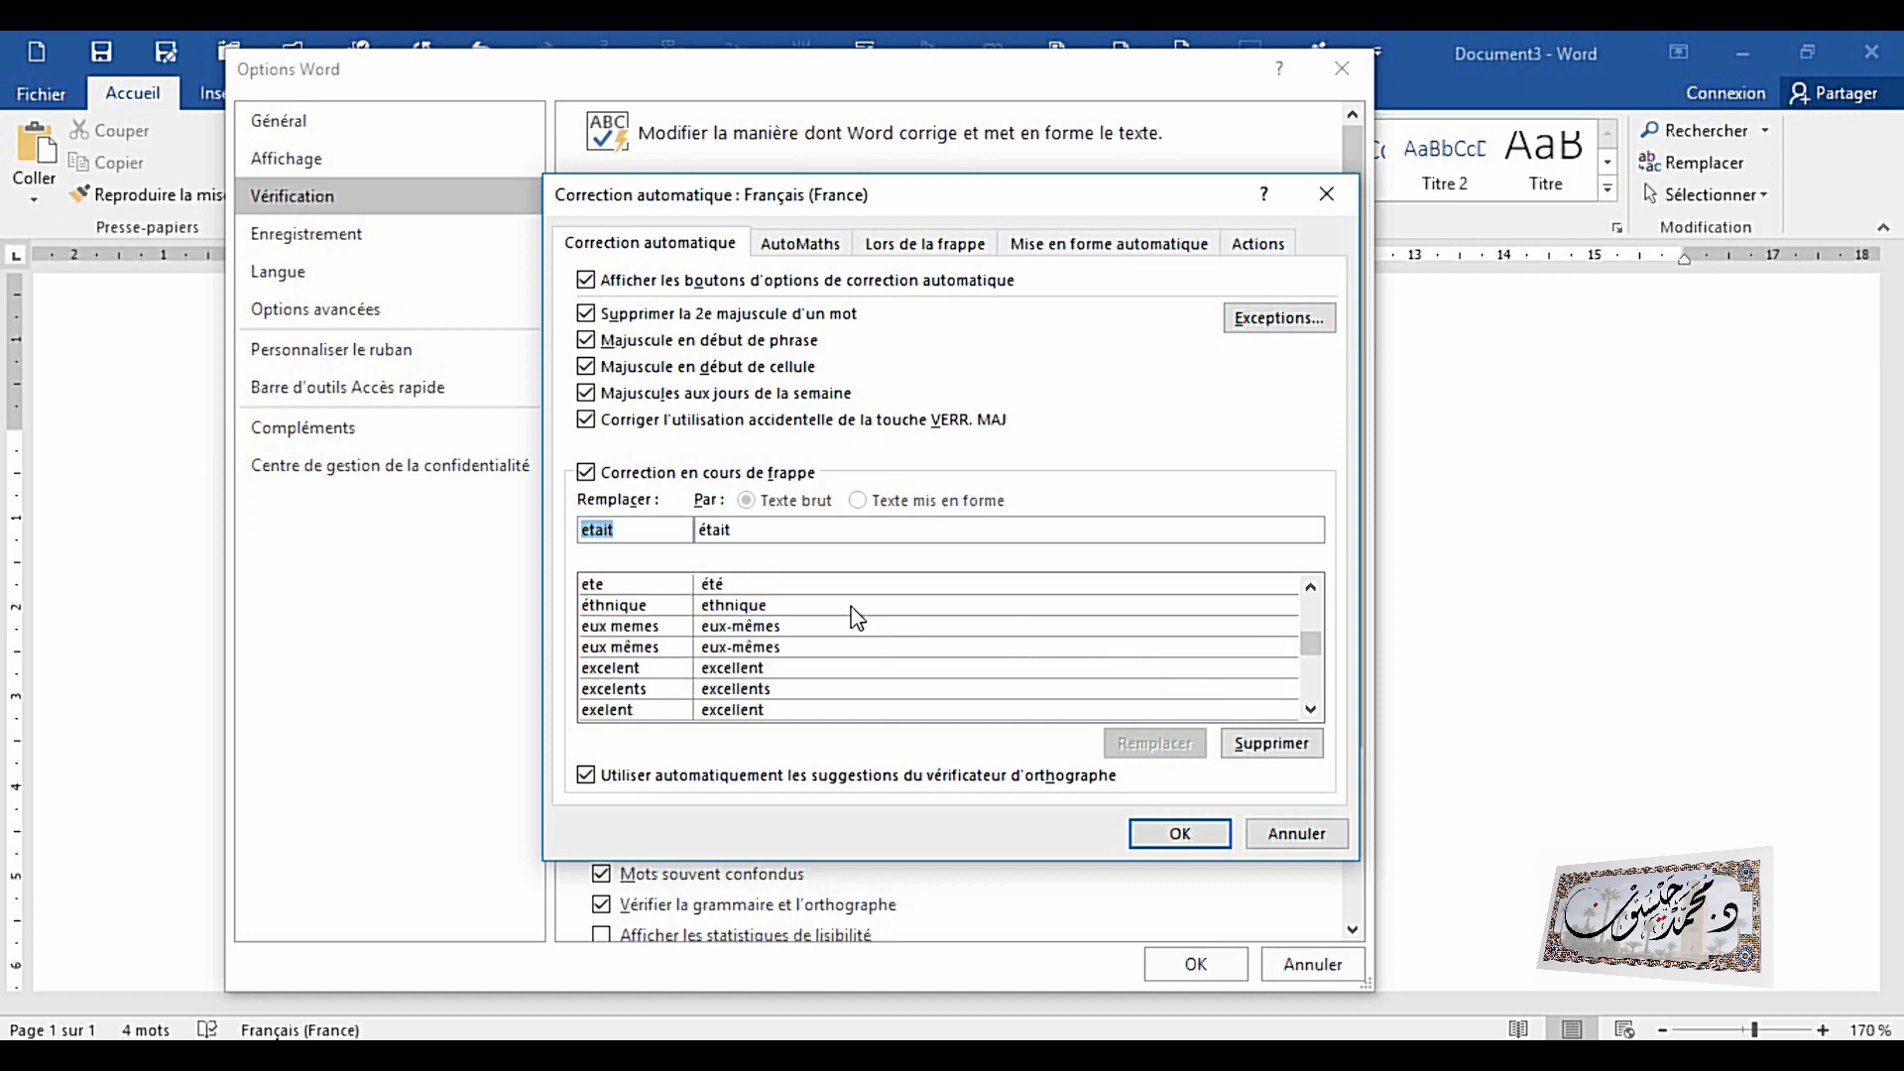
{"action": "scroll", "coordinate": [866, 618], "scroll_direction": "down", "scroll_amount": 2}
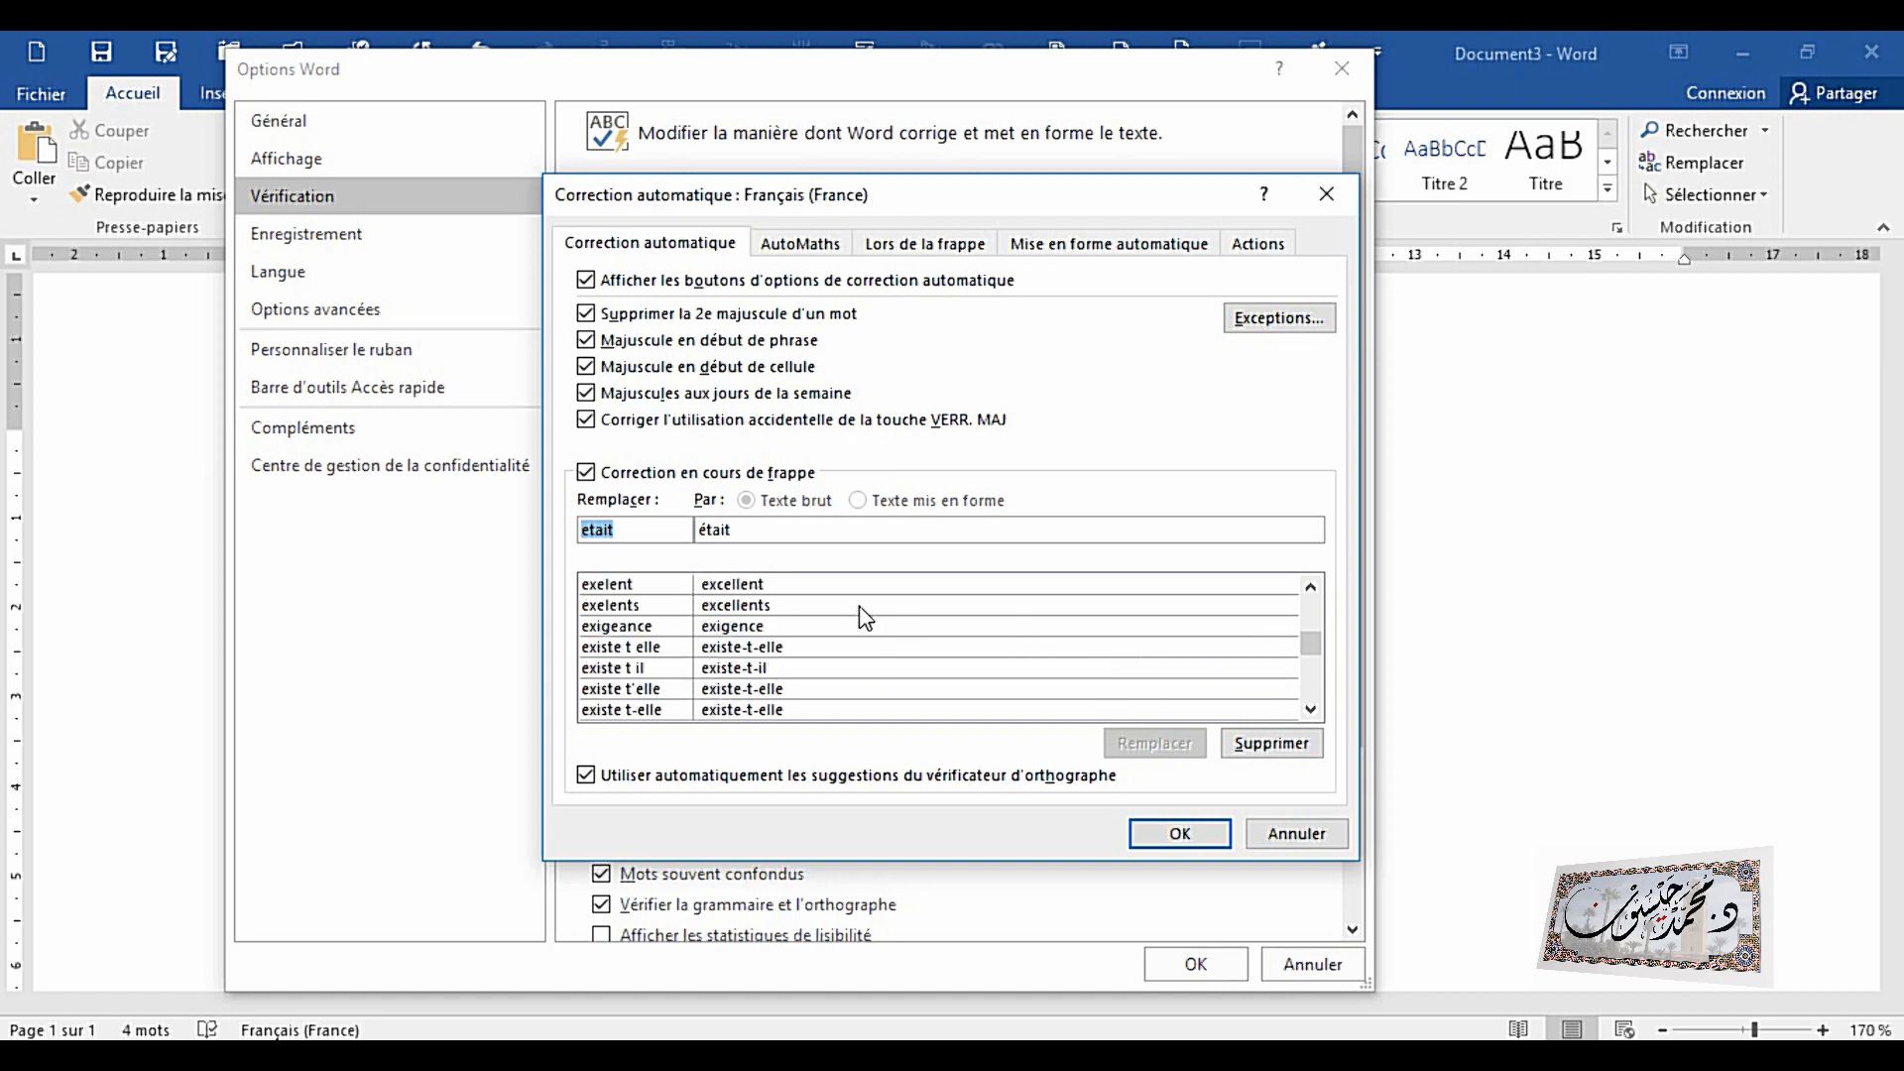
{"action": "scroll", "coordinate": [866, 618], "scroll_direction": "down", "scroll_amount": 2}
{"action": "scroll", "coordinate": [866, 617], "scroll_direction": "down", "scroll_amount": 2}
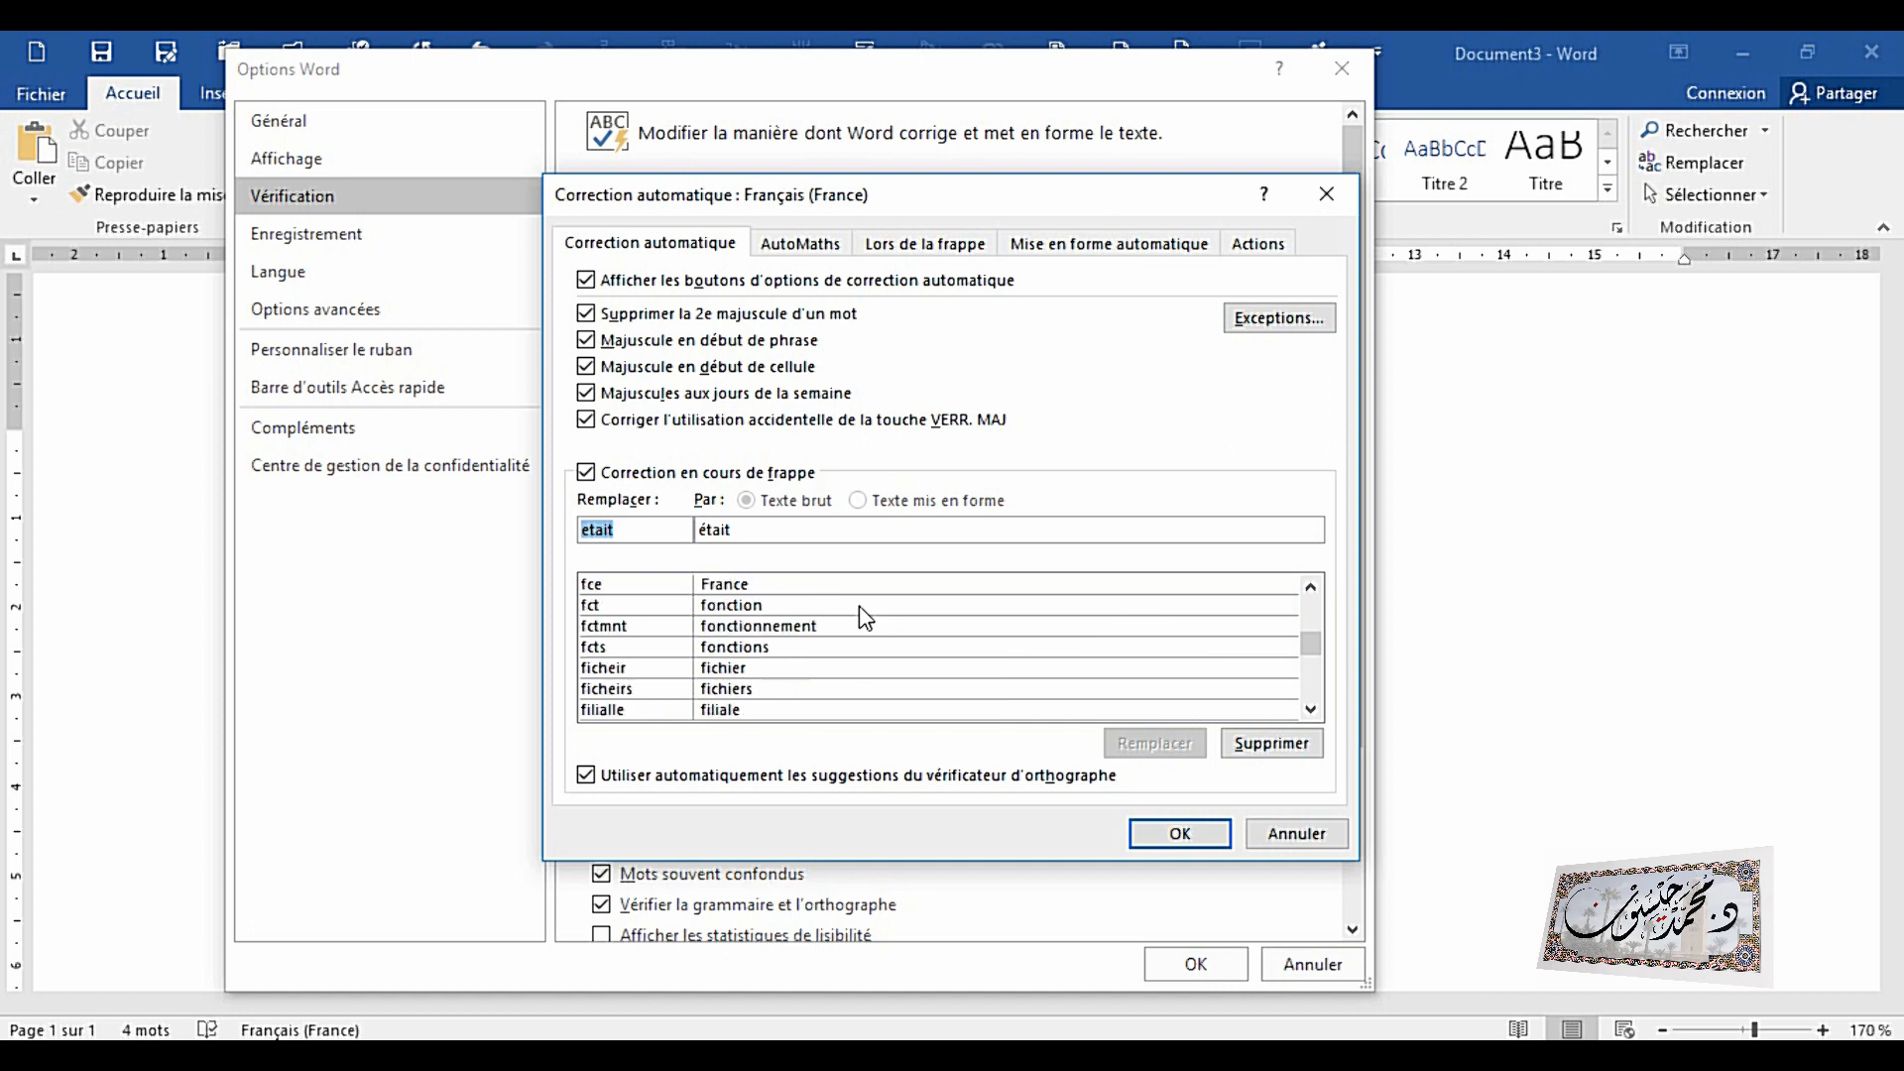
{"action": "scroll", "coordinate": [866, 618], "scroll_direction": "up", "scroll_amount": 1}
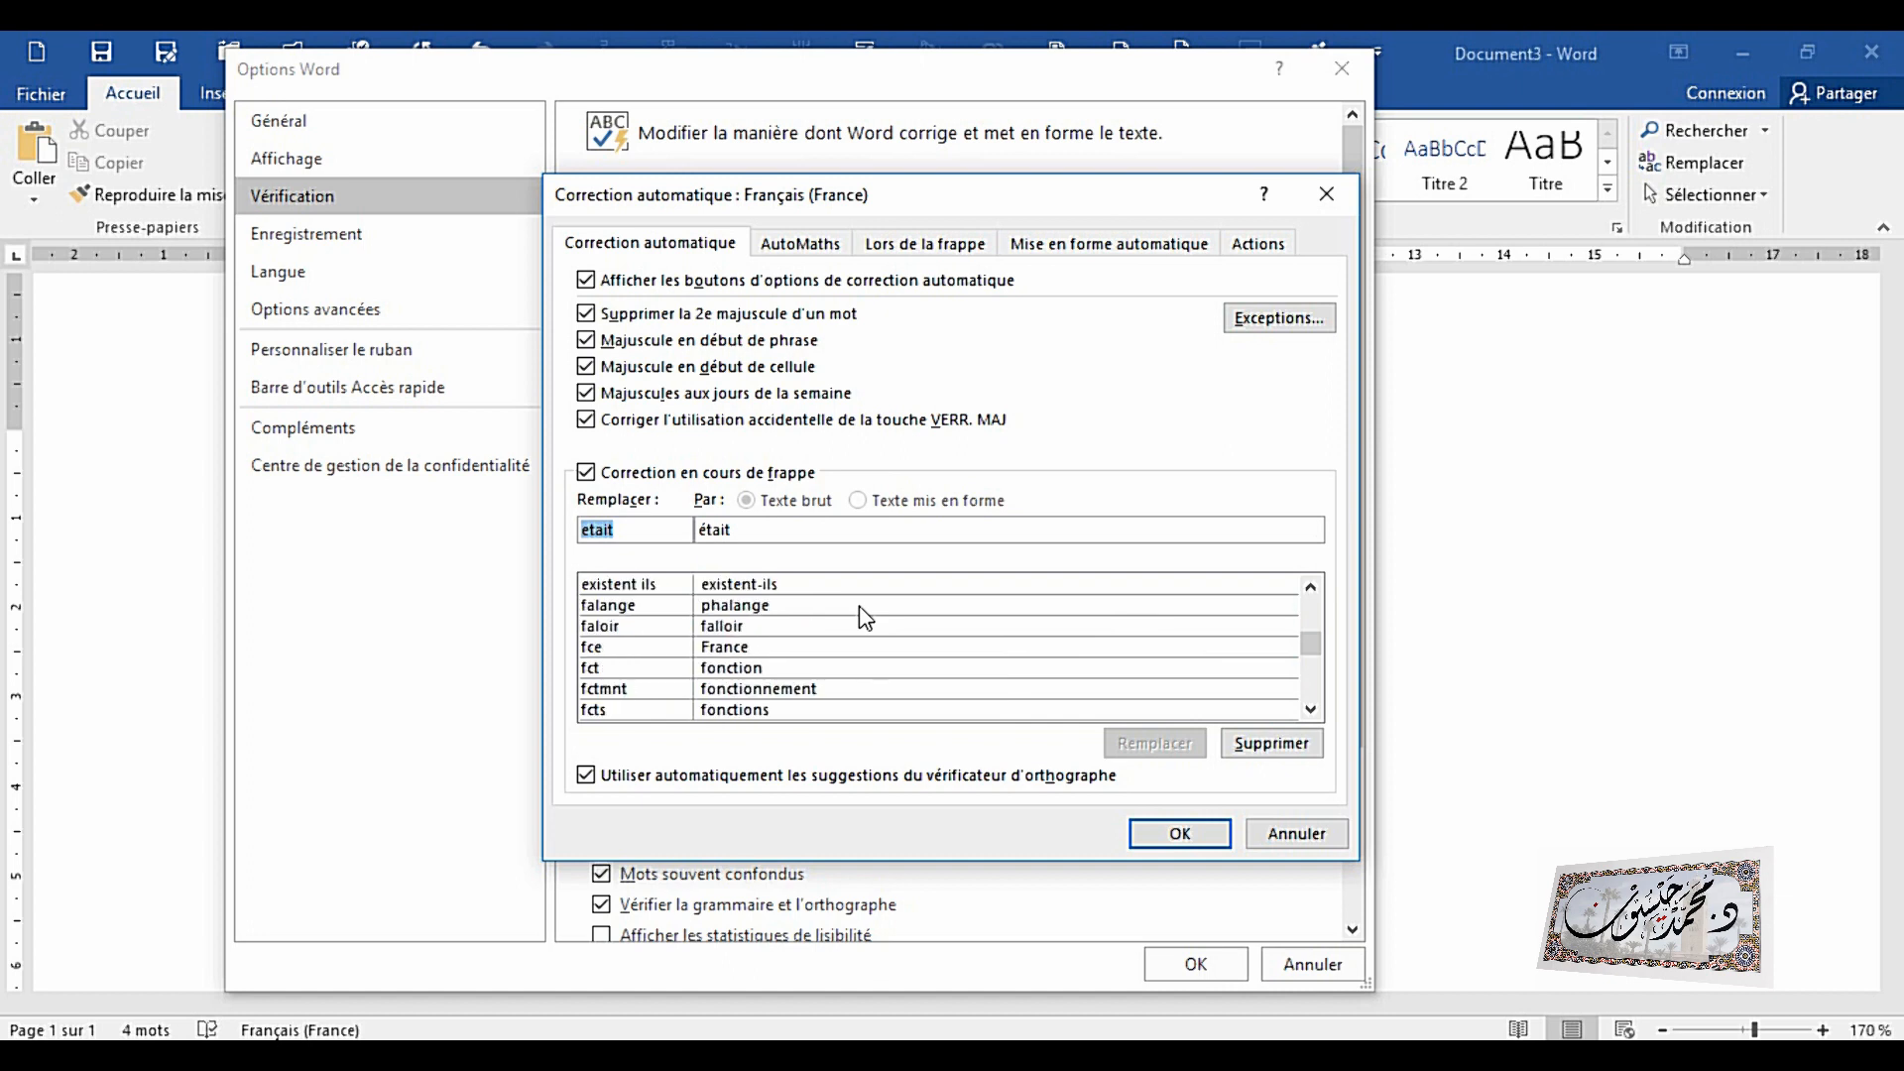
{"action": "left_click", "coordinate": [599, 650]}
{"action": "left_click", "coordinate": [607, 667]}
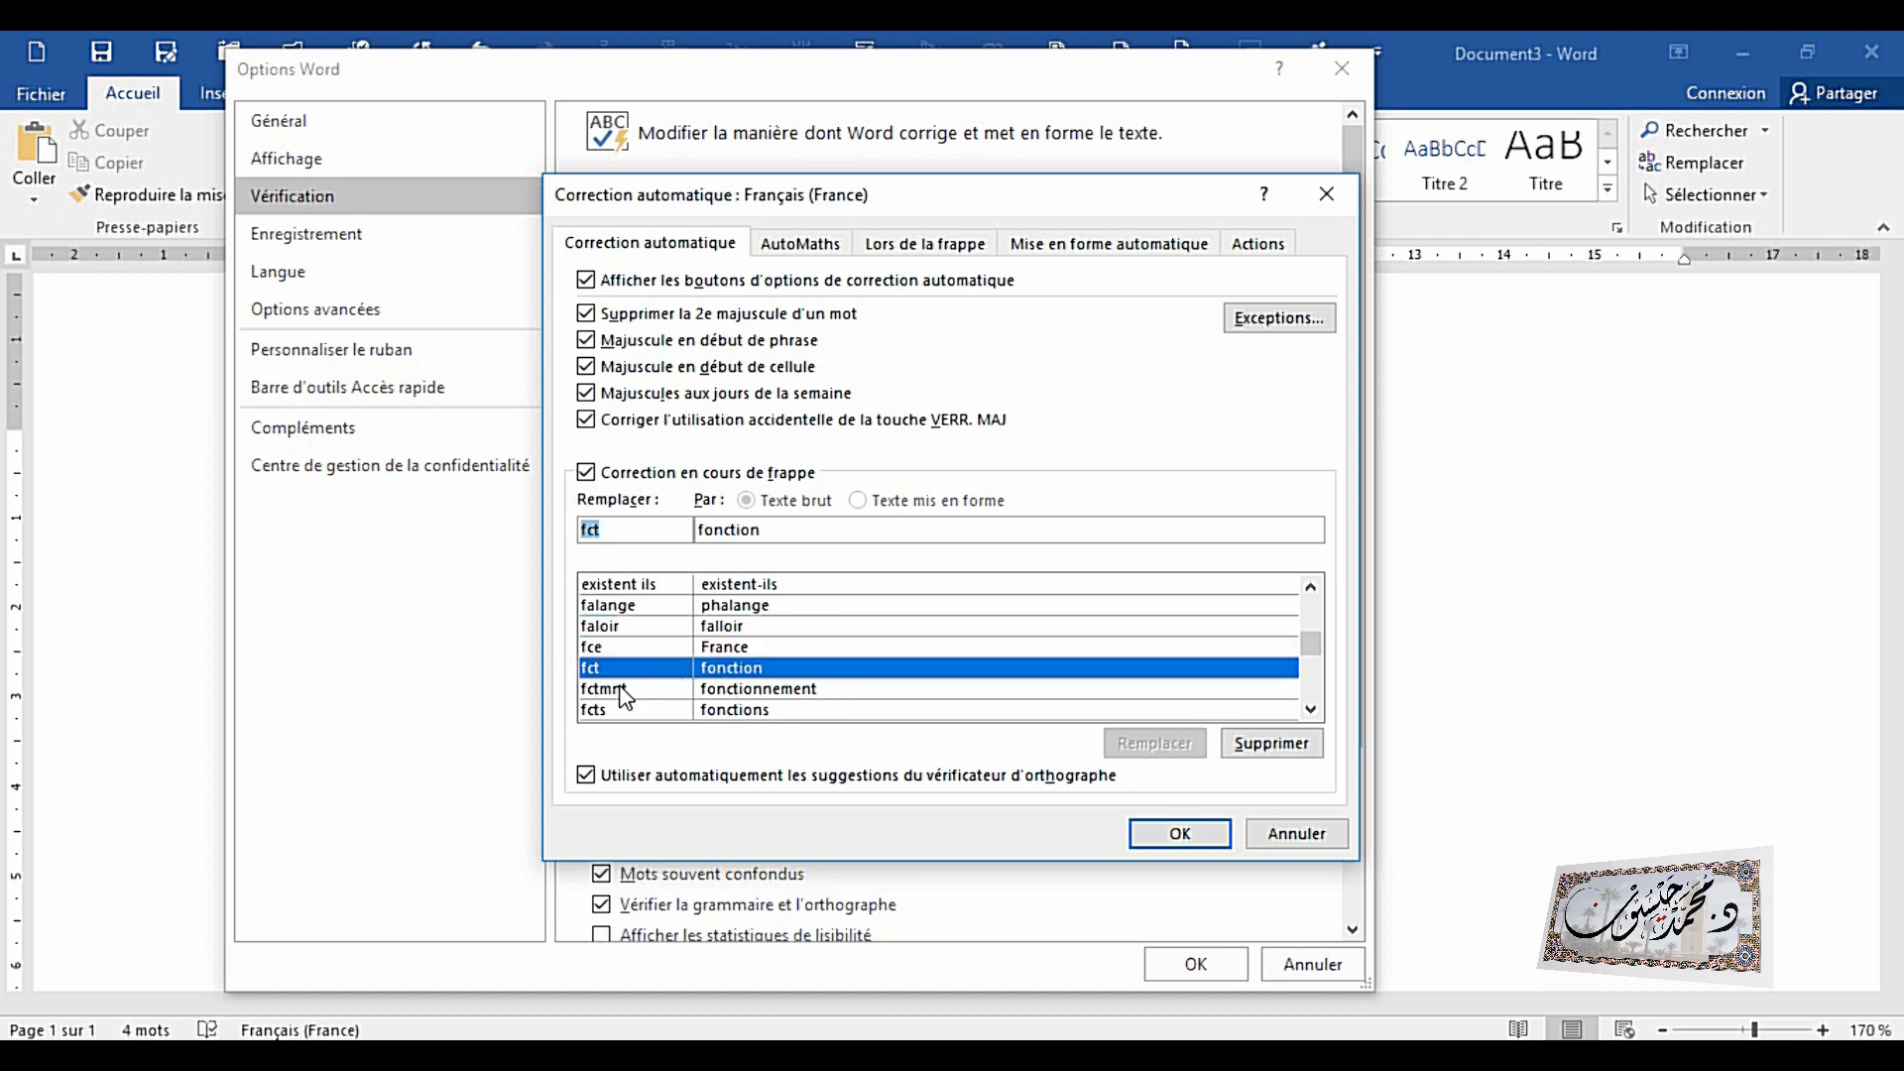
{"action": "left_click", "coordinate": [619, 689]}
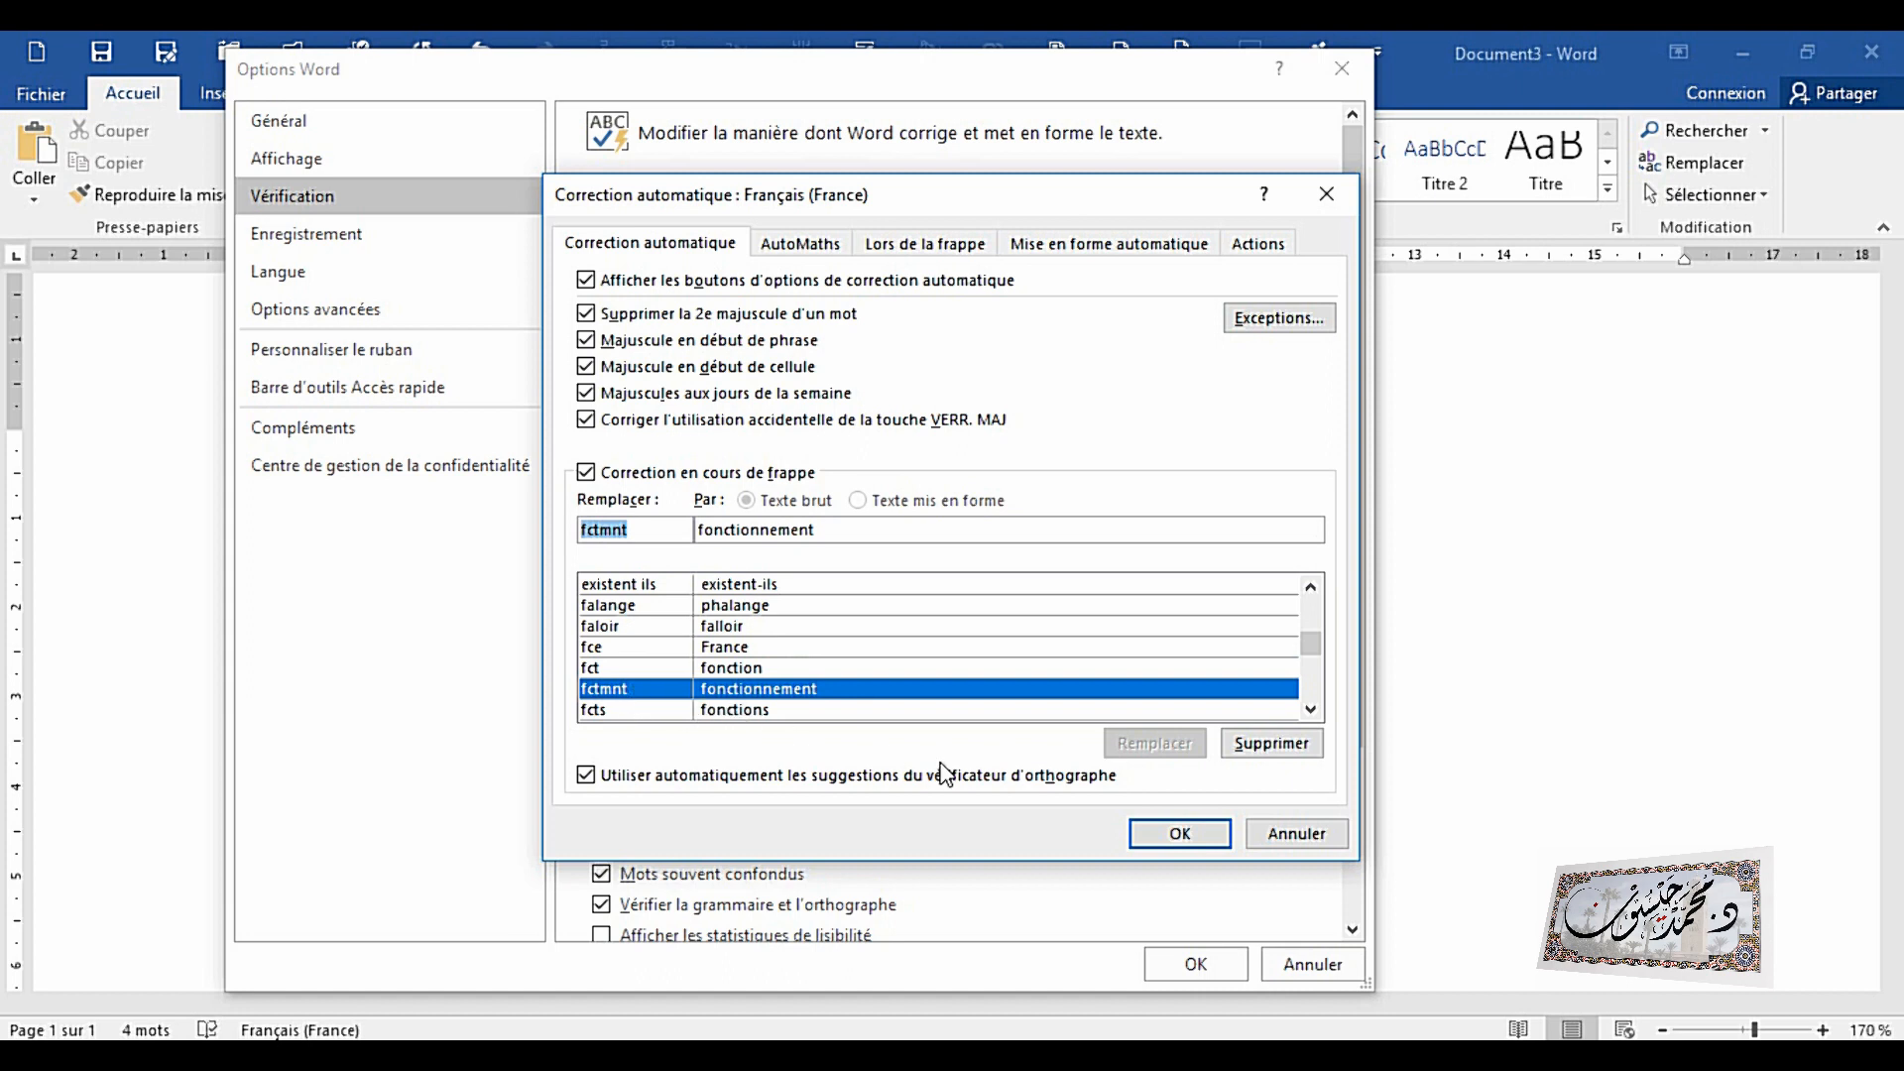
Step: Enter "eeee" as the abbreviation to replace, clearing the existing one first
{"action": "left_click", "coordinate": [675, 531]}
{"action": "key", "text": "BackSpace"}
{"action": "key", "text": "BackSpace"}
{"action": "key", "text": "BackSpace"}
{"action": "key", "text": "BackSpace"}
{"action": "key", "text": "BackSpace"}
{"action": "key", "text": "BackSpace"}
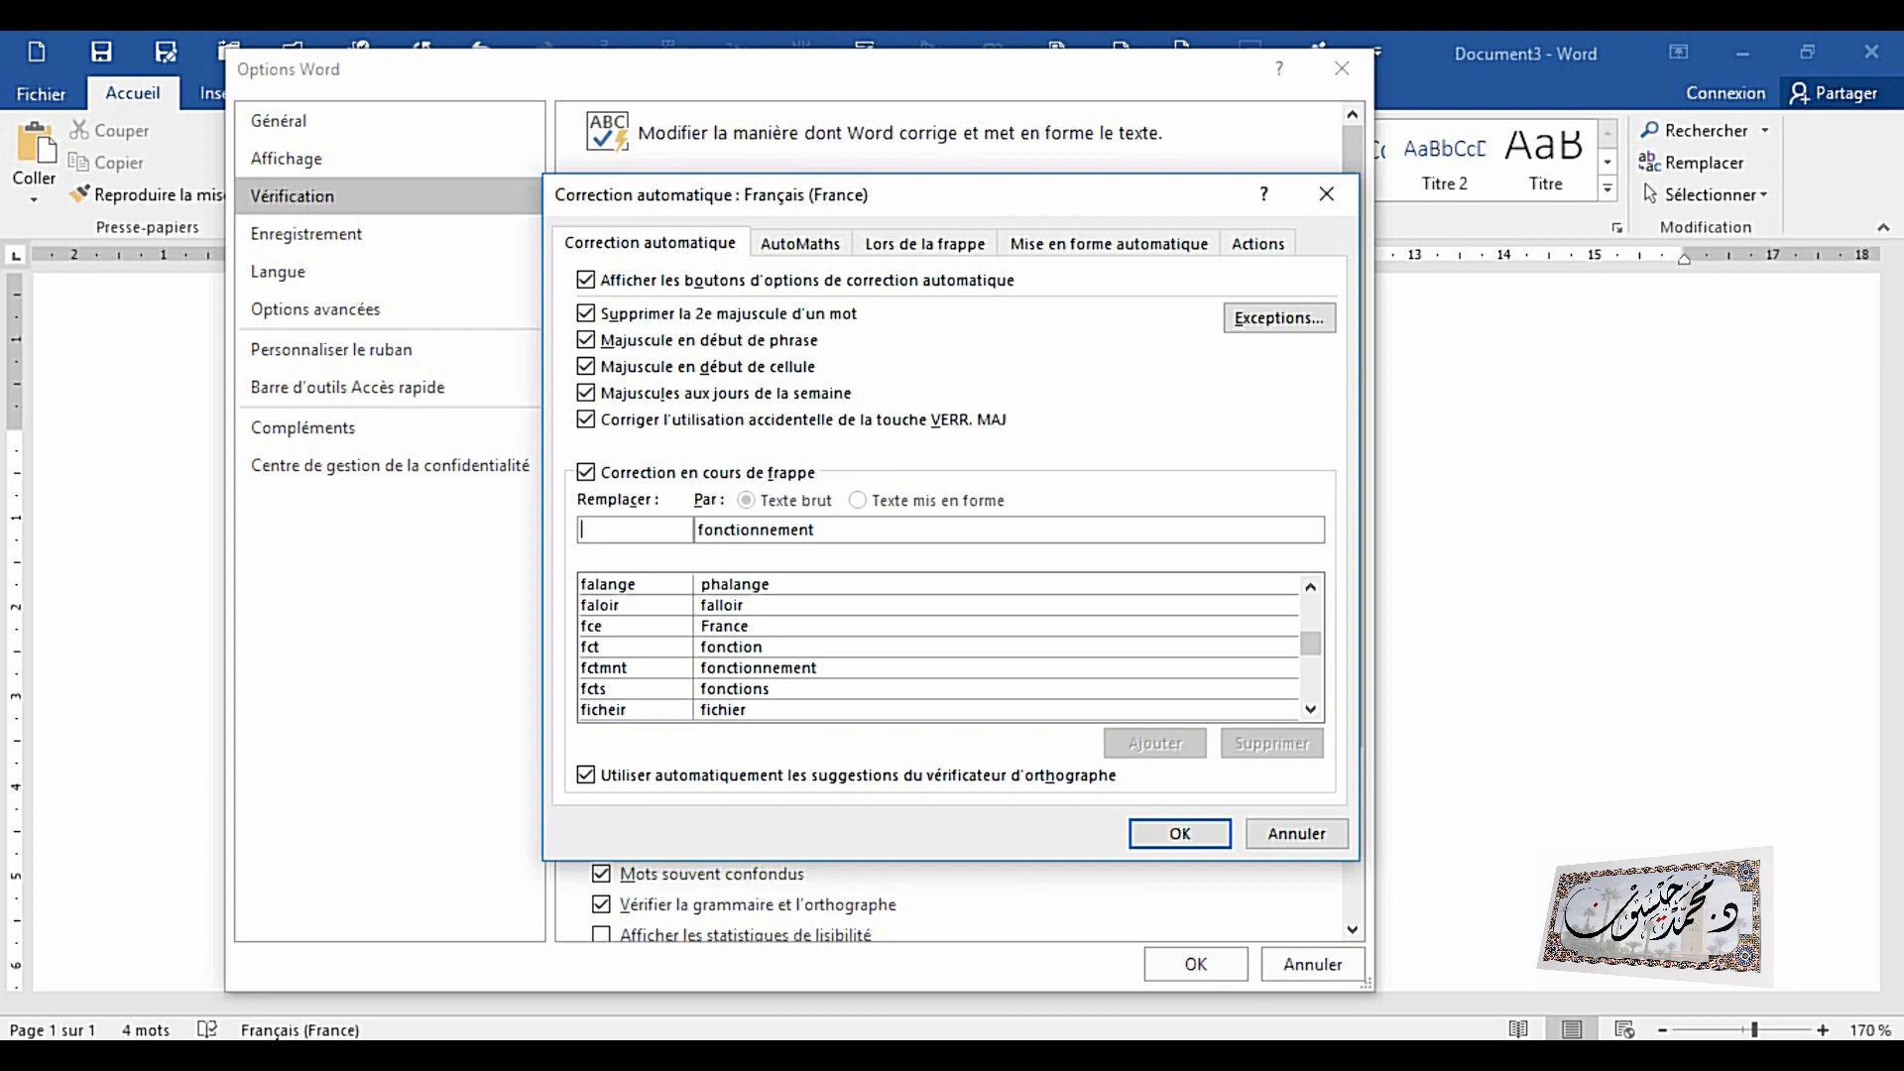
{"action": "type", "text": "e"}
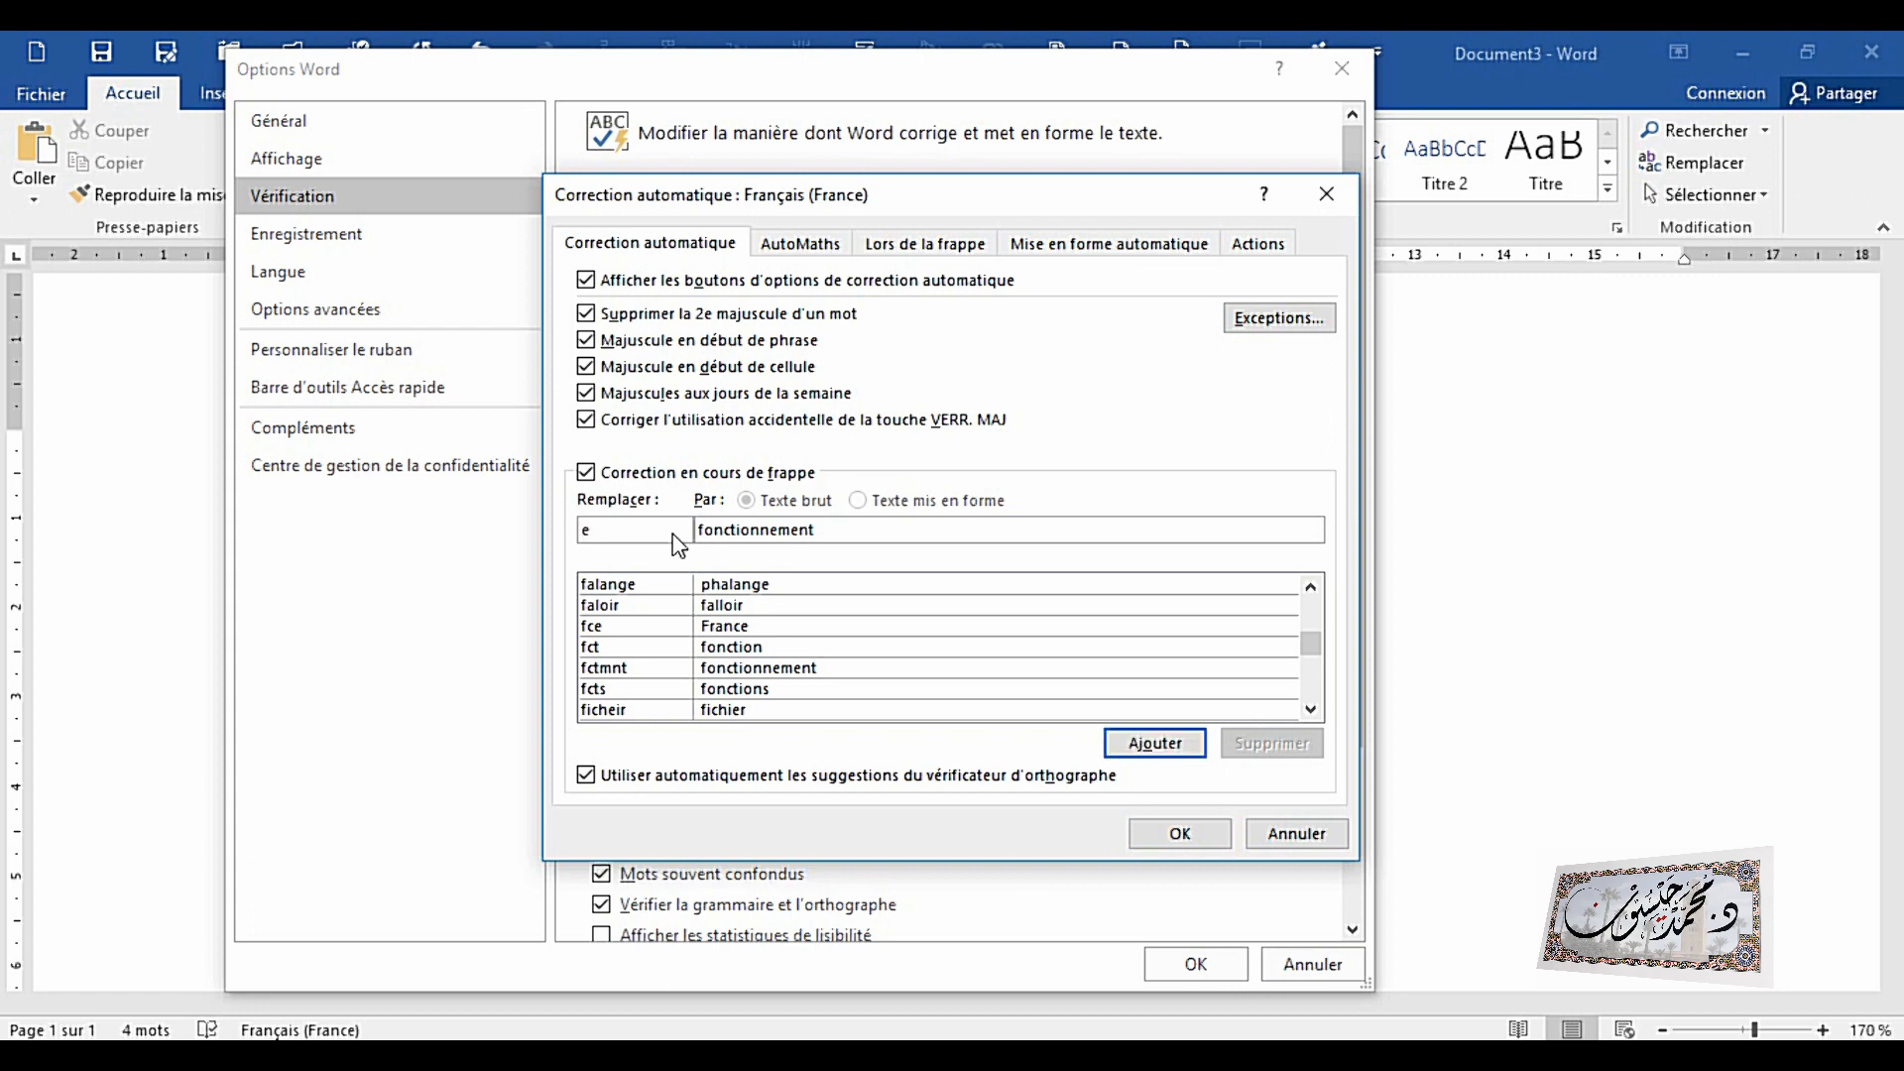
{"action": "type", "text": "eee"}
Step: Set the replacement text for eeee to "élévation" and add the entry to the autocorrect list
{"action": "double_click", "coordinate": [820, 525]}
{"action": "key", "text": "BackSpace"}
{"action": "type", "text": "éli"}
{"action": "type", "text": "ction"}
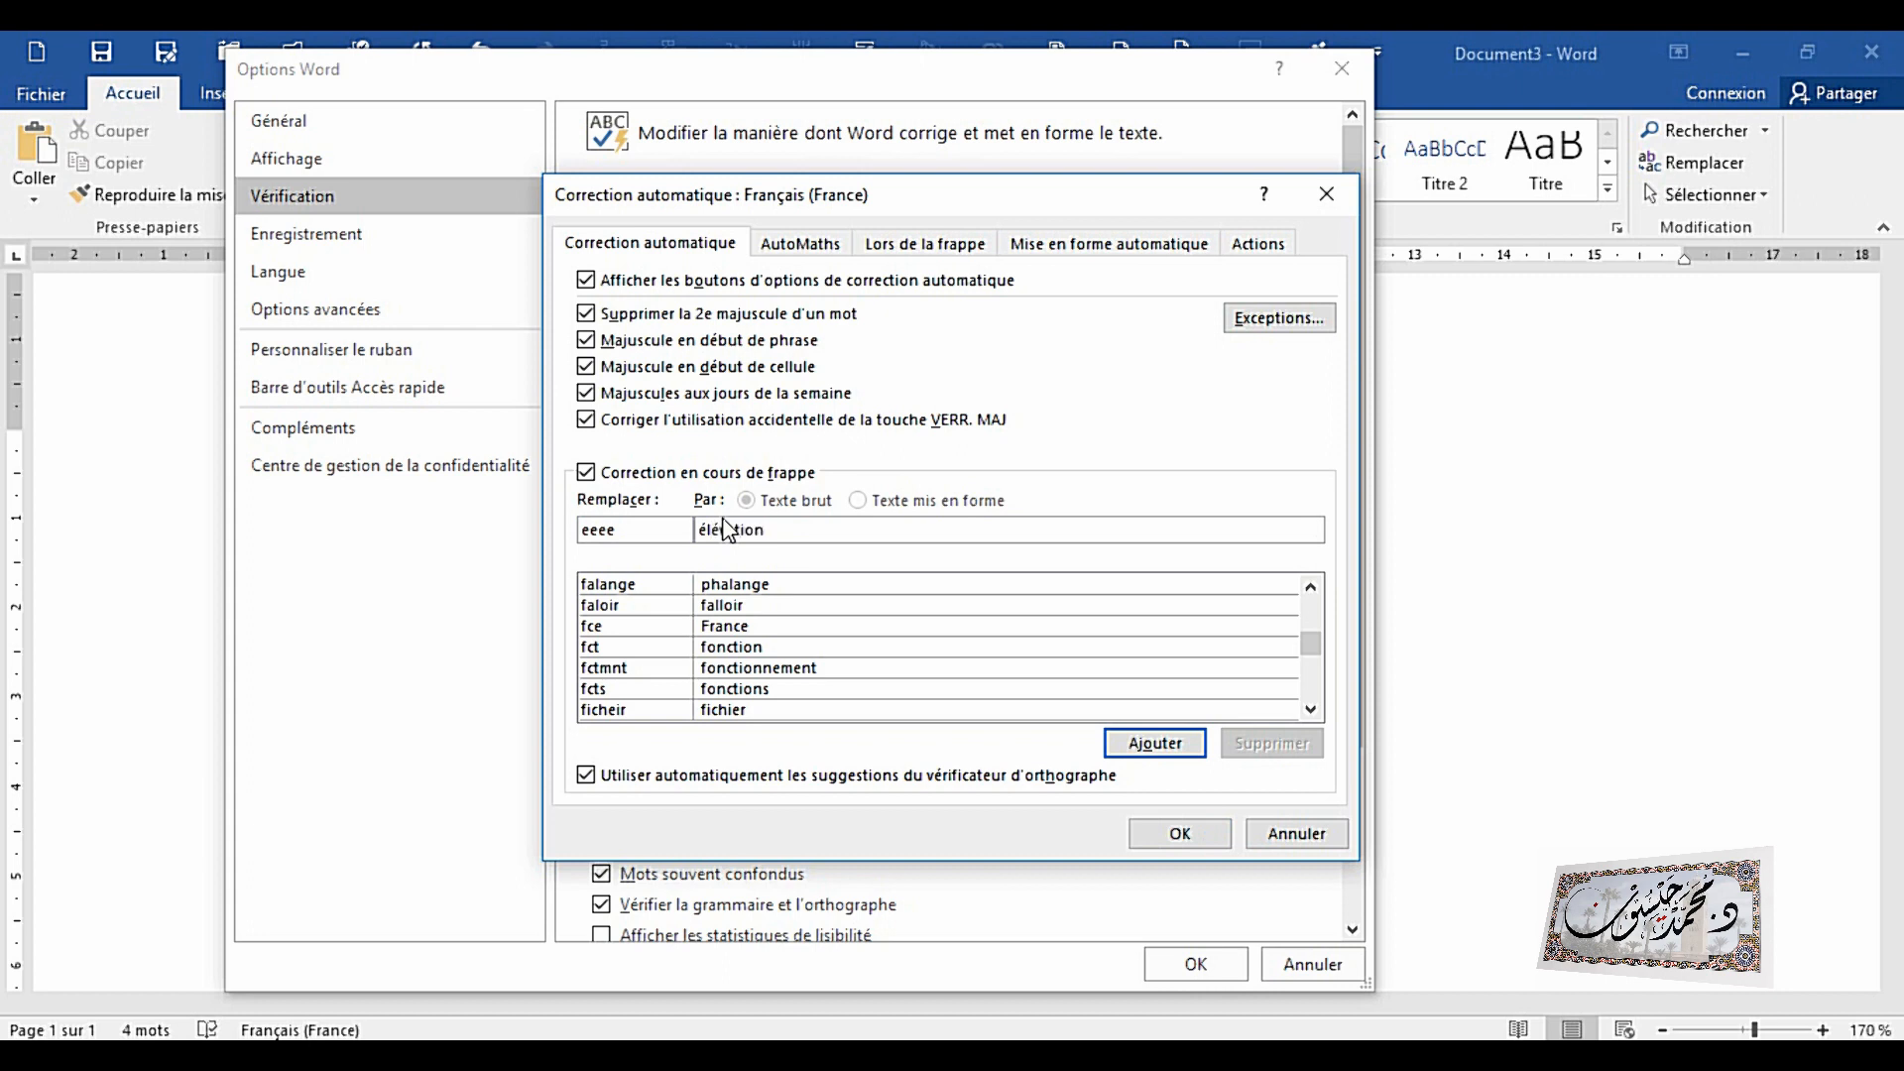
{"action": "left_click", "coordinate": [1154, 744]}
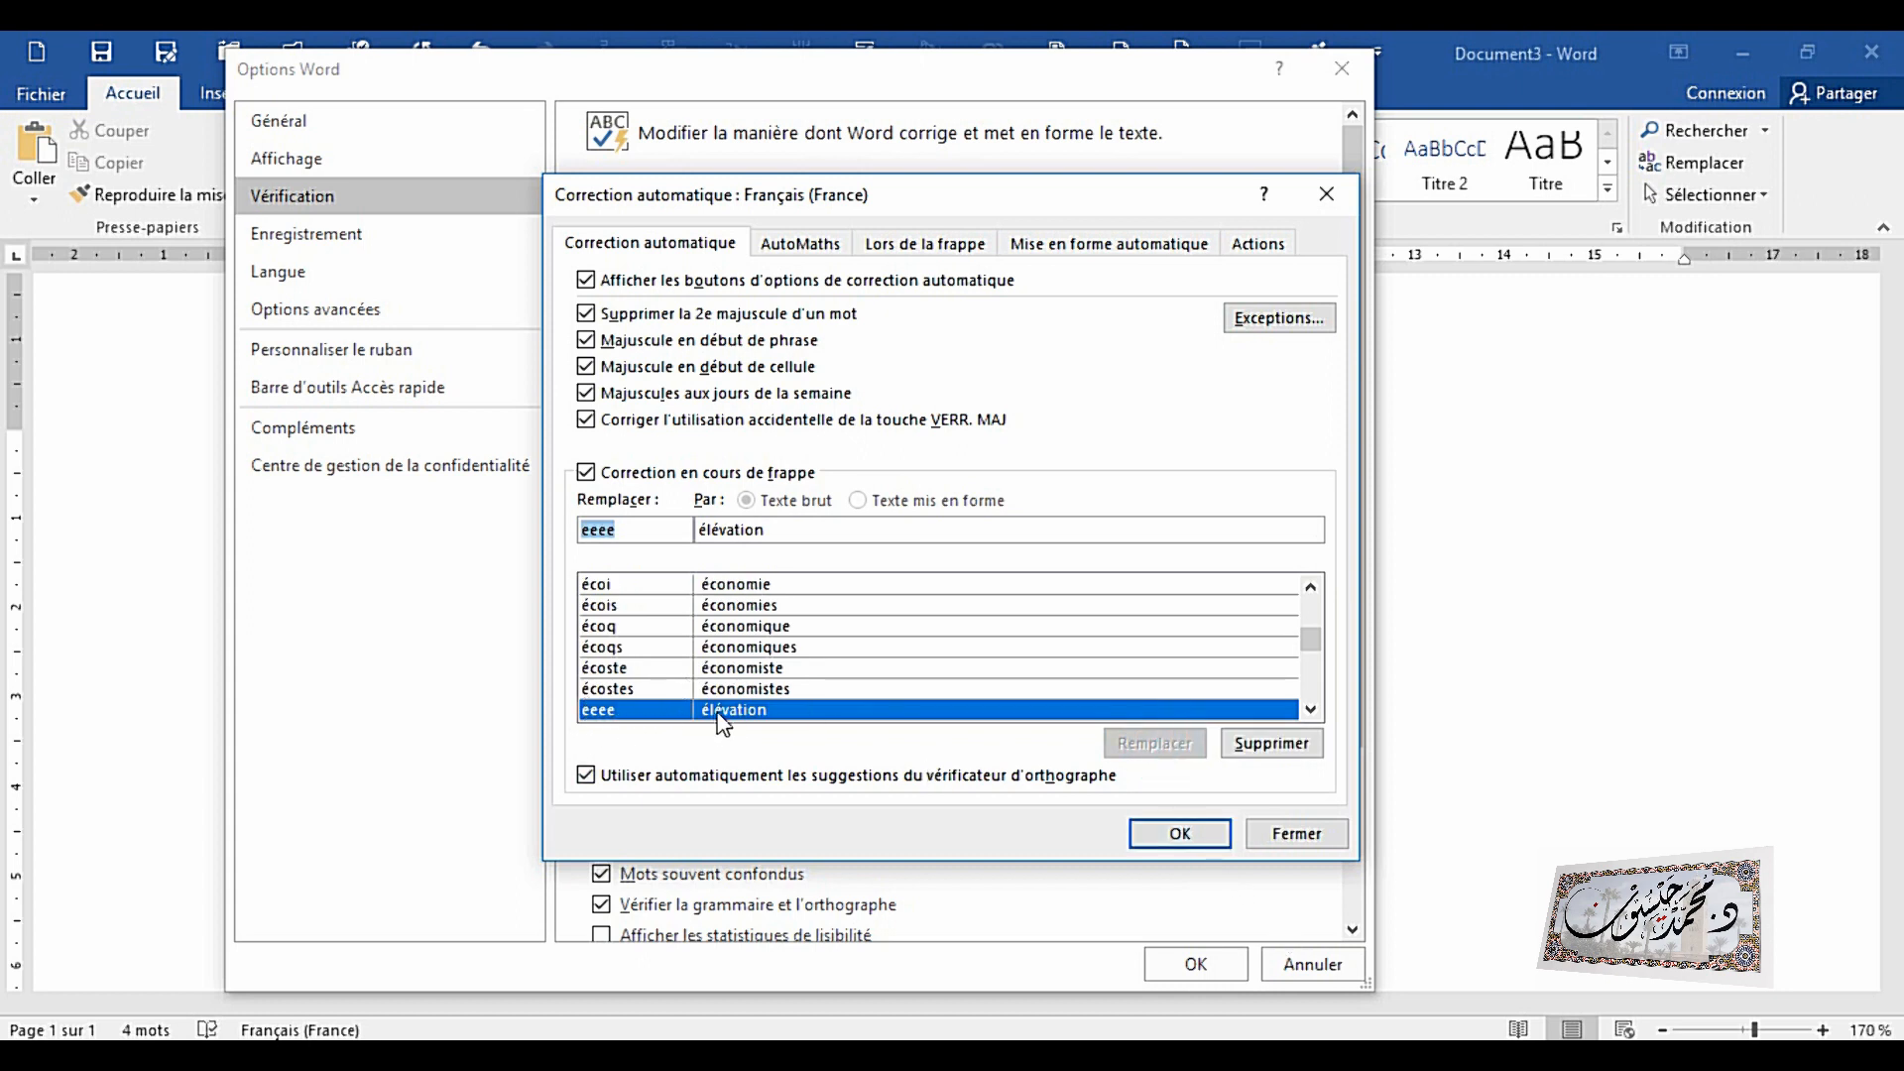
Step: Confirm the autocorrect and Word options, and try the abbreviation "eeee" after "clients." in the document
{"action": "left_click", "coordinate": [1166, 834]}
{"action": "left_click", "coordinate": [1196, 964]}
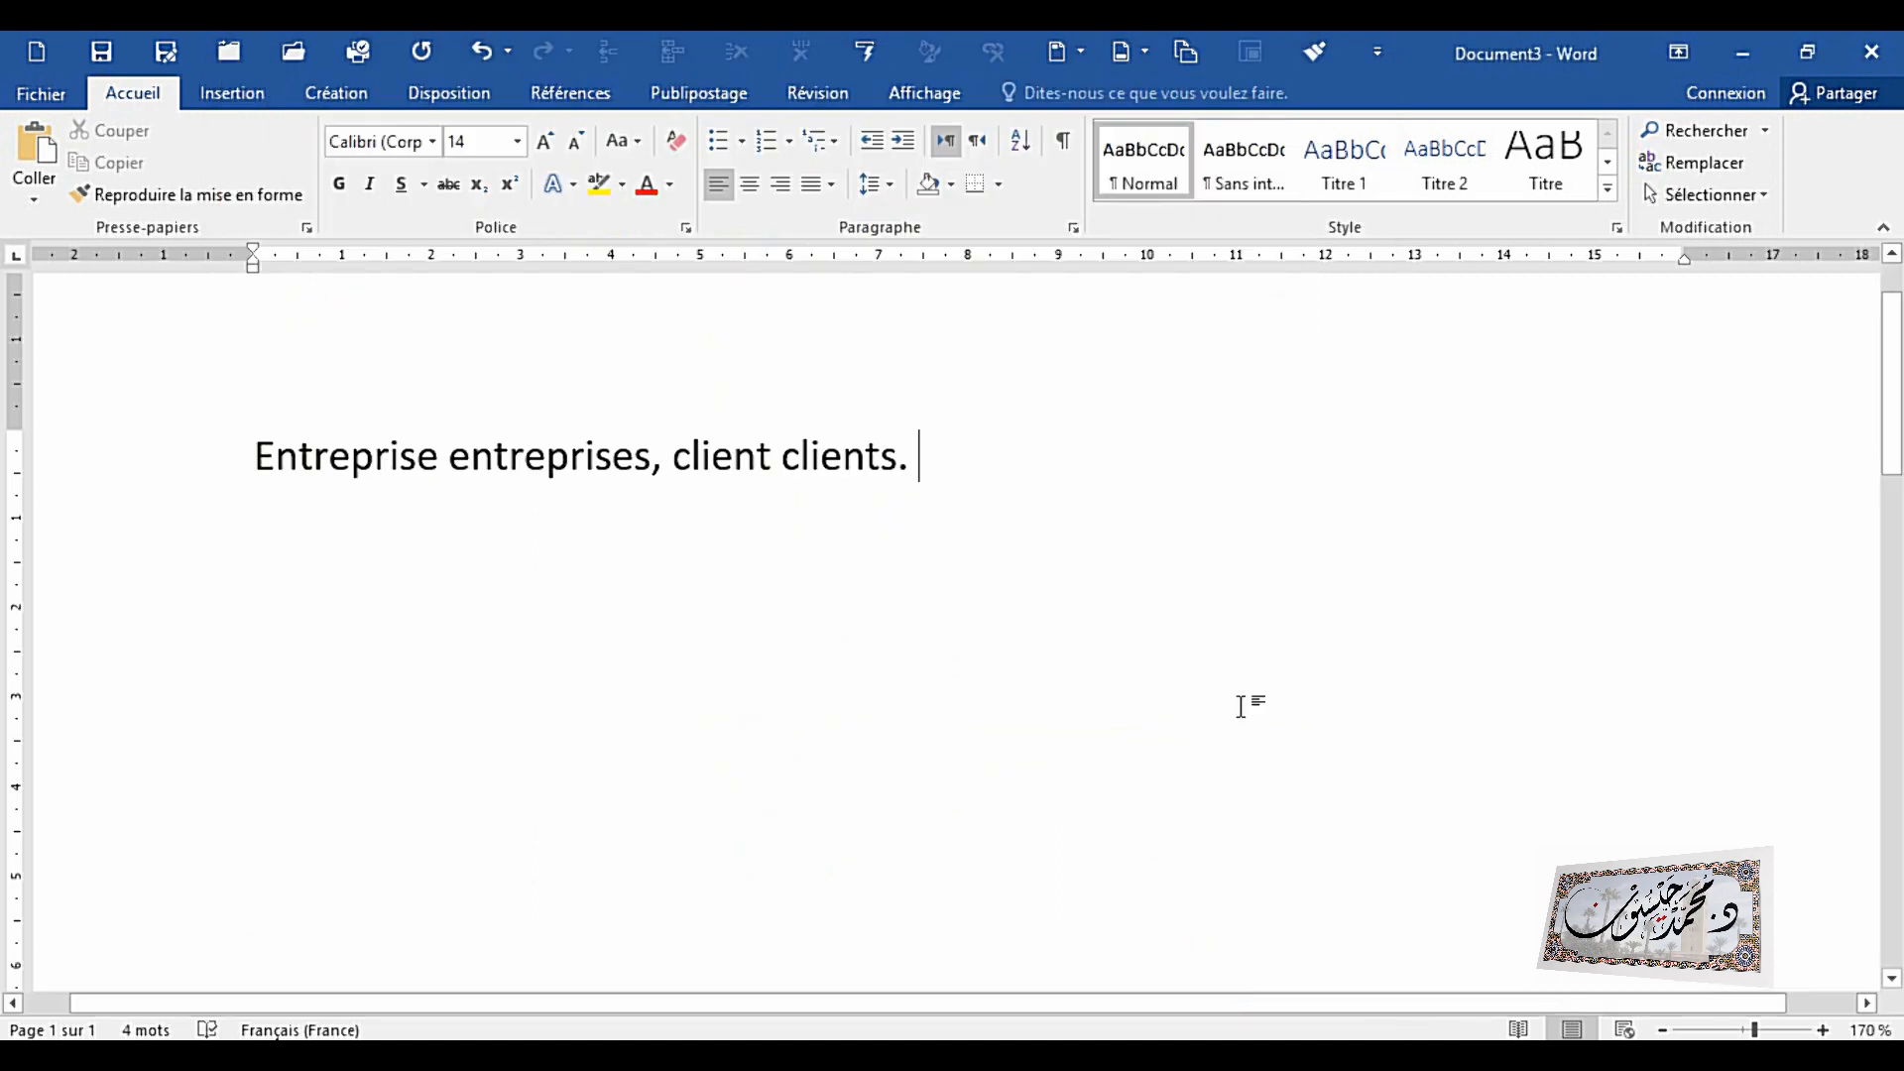
{"action": "type", "text": "eeee"}
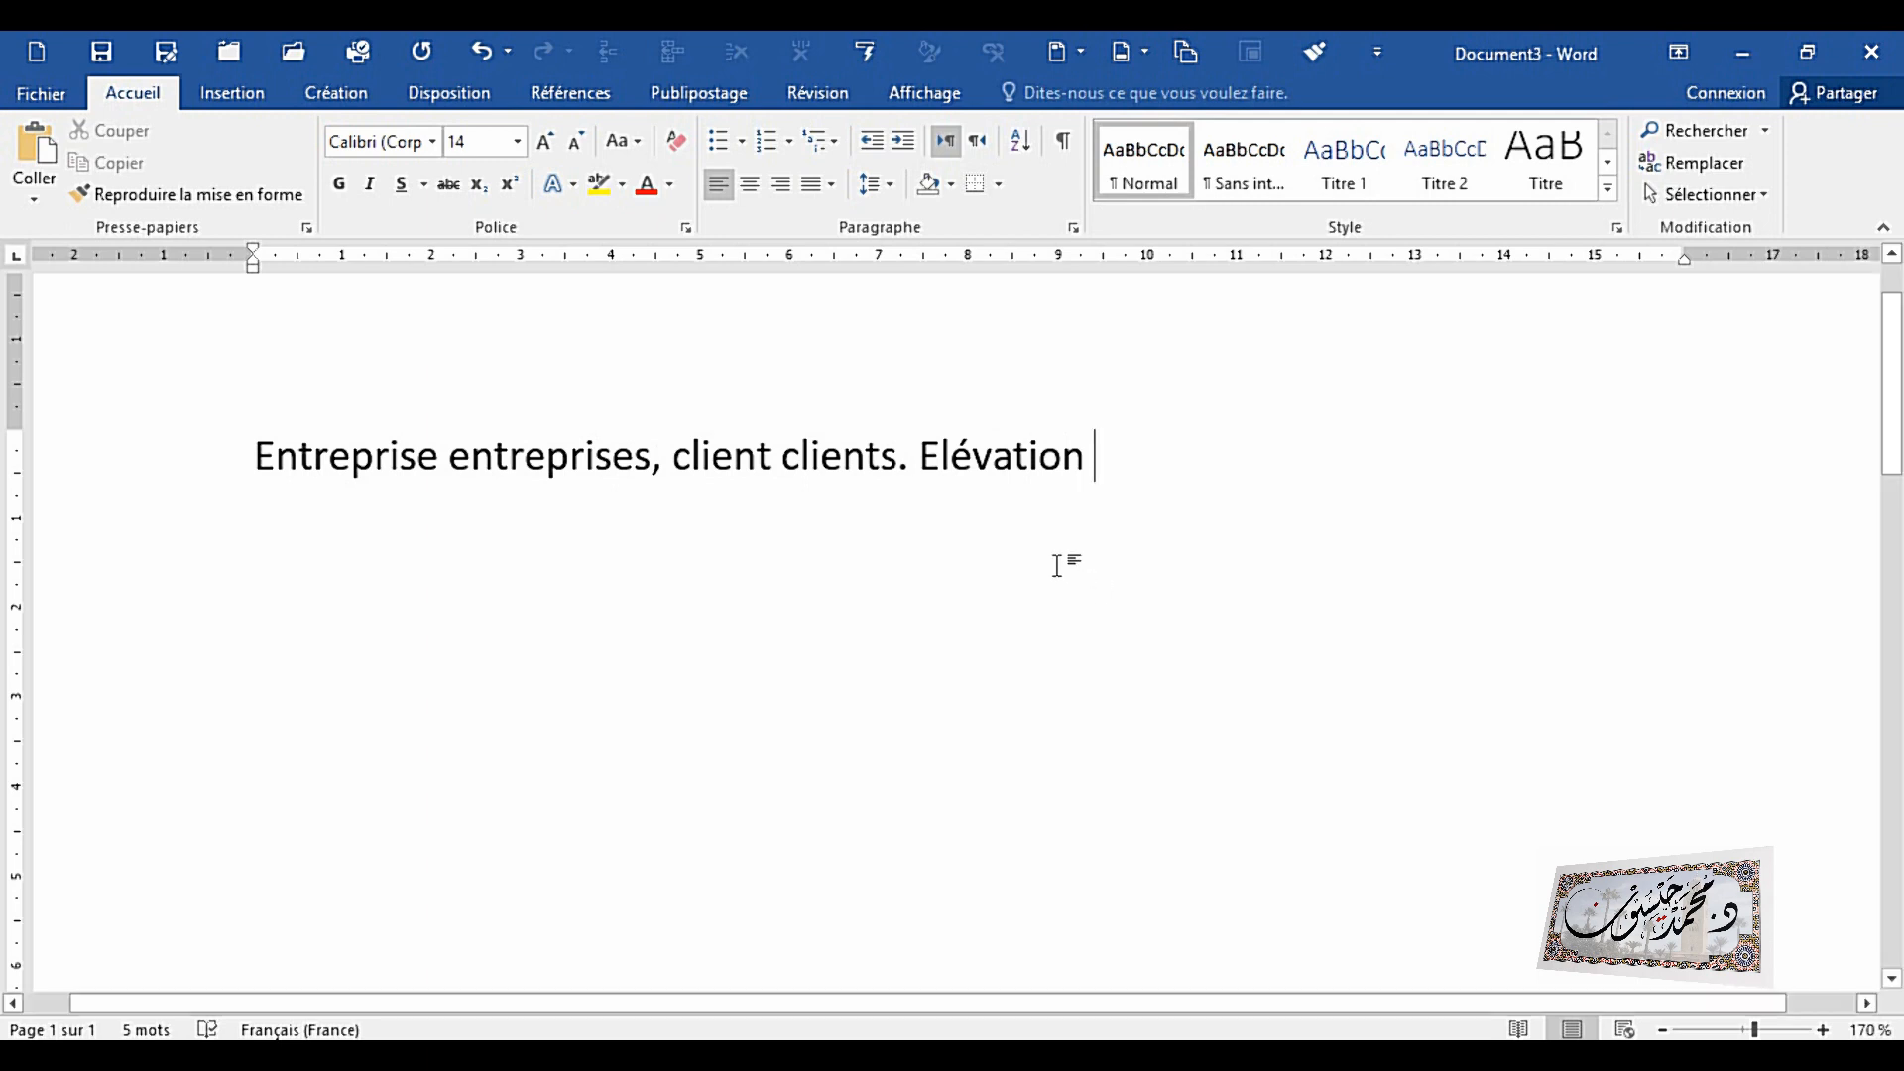
Step: Examine the initial capital of "Elévation" and undo its automatic capitalisation and the expansion of the abbreviation
{"action": "left_click", "coordinate": [932, 456]}
{"action": "key", "text": "shift+Right"}
{"action": "left_click", "coordinate": [1069, 459]}
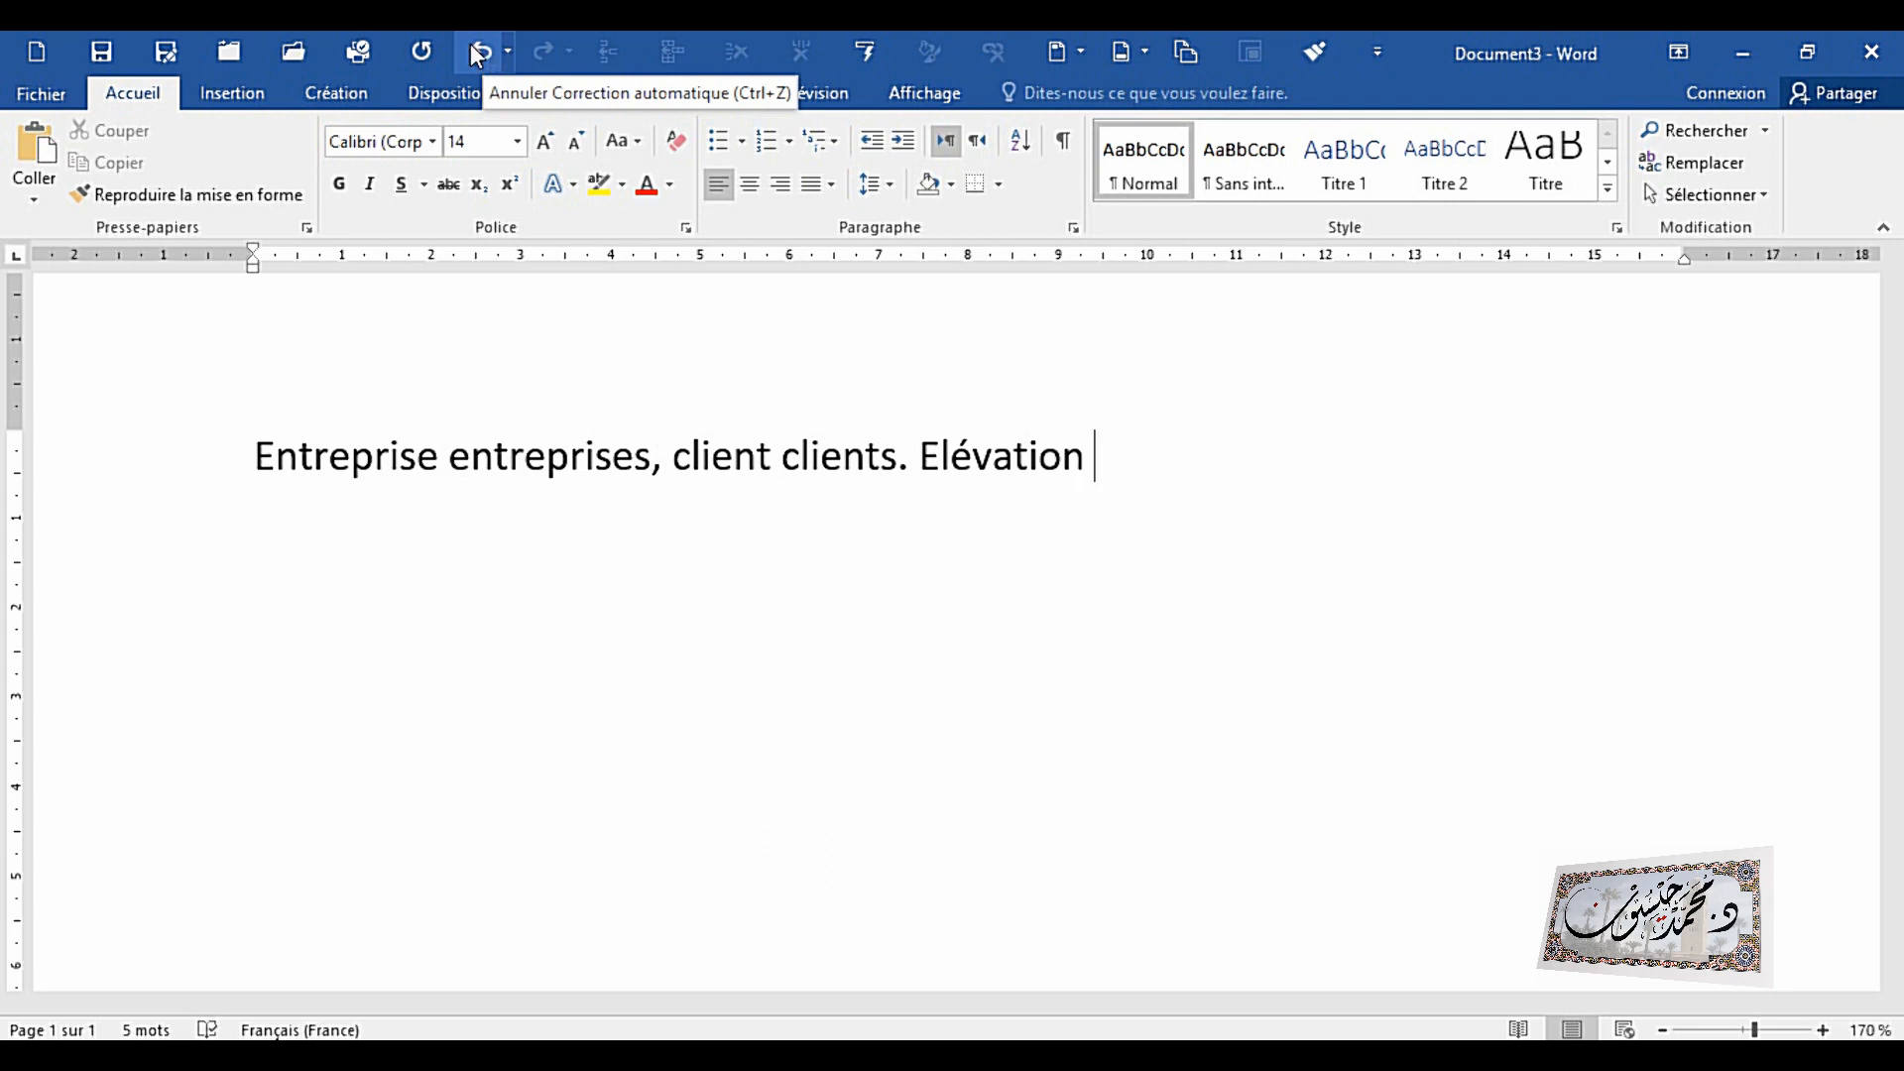
{"action": "left_click", "coordinate": [470, 44]}
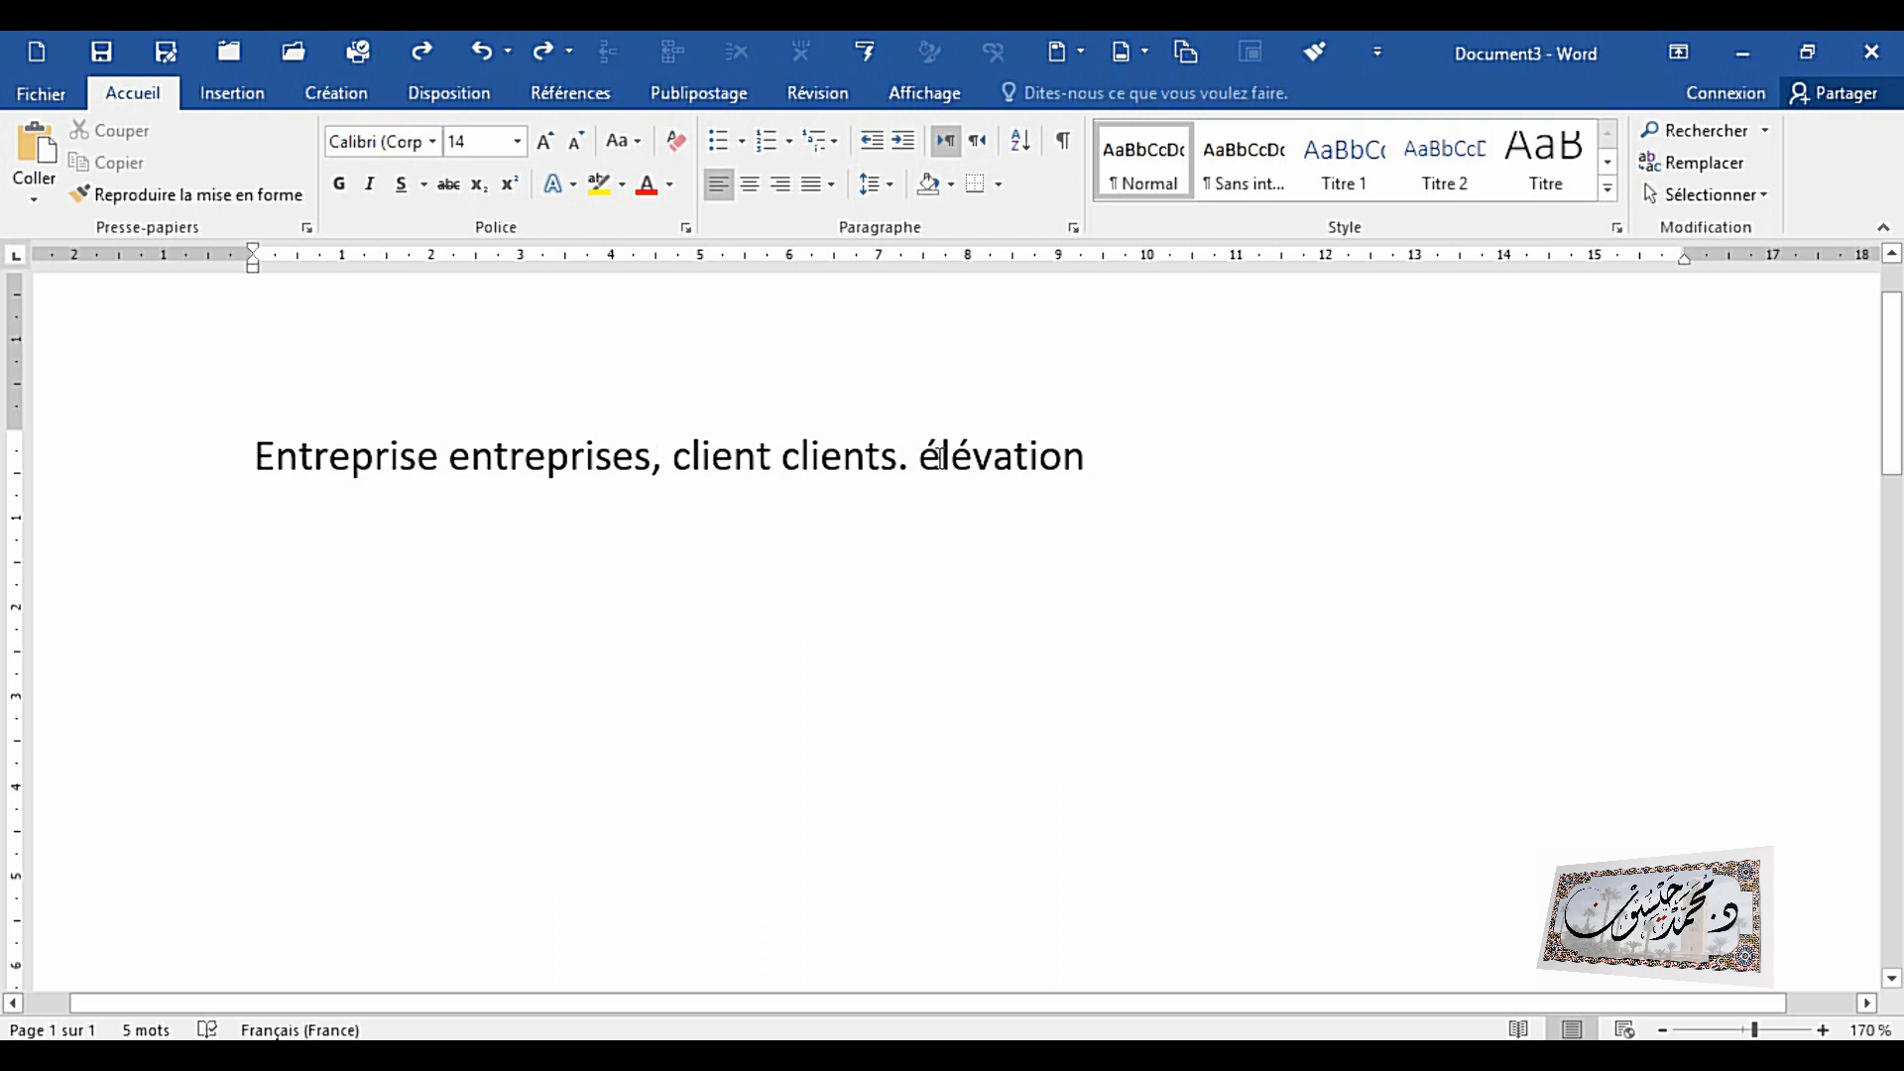
{"action": "left_click", "coordinate": [492, 68]}
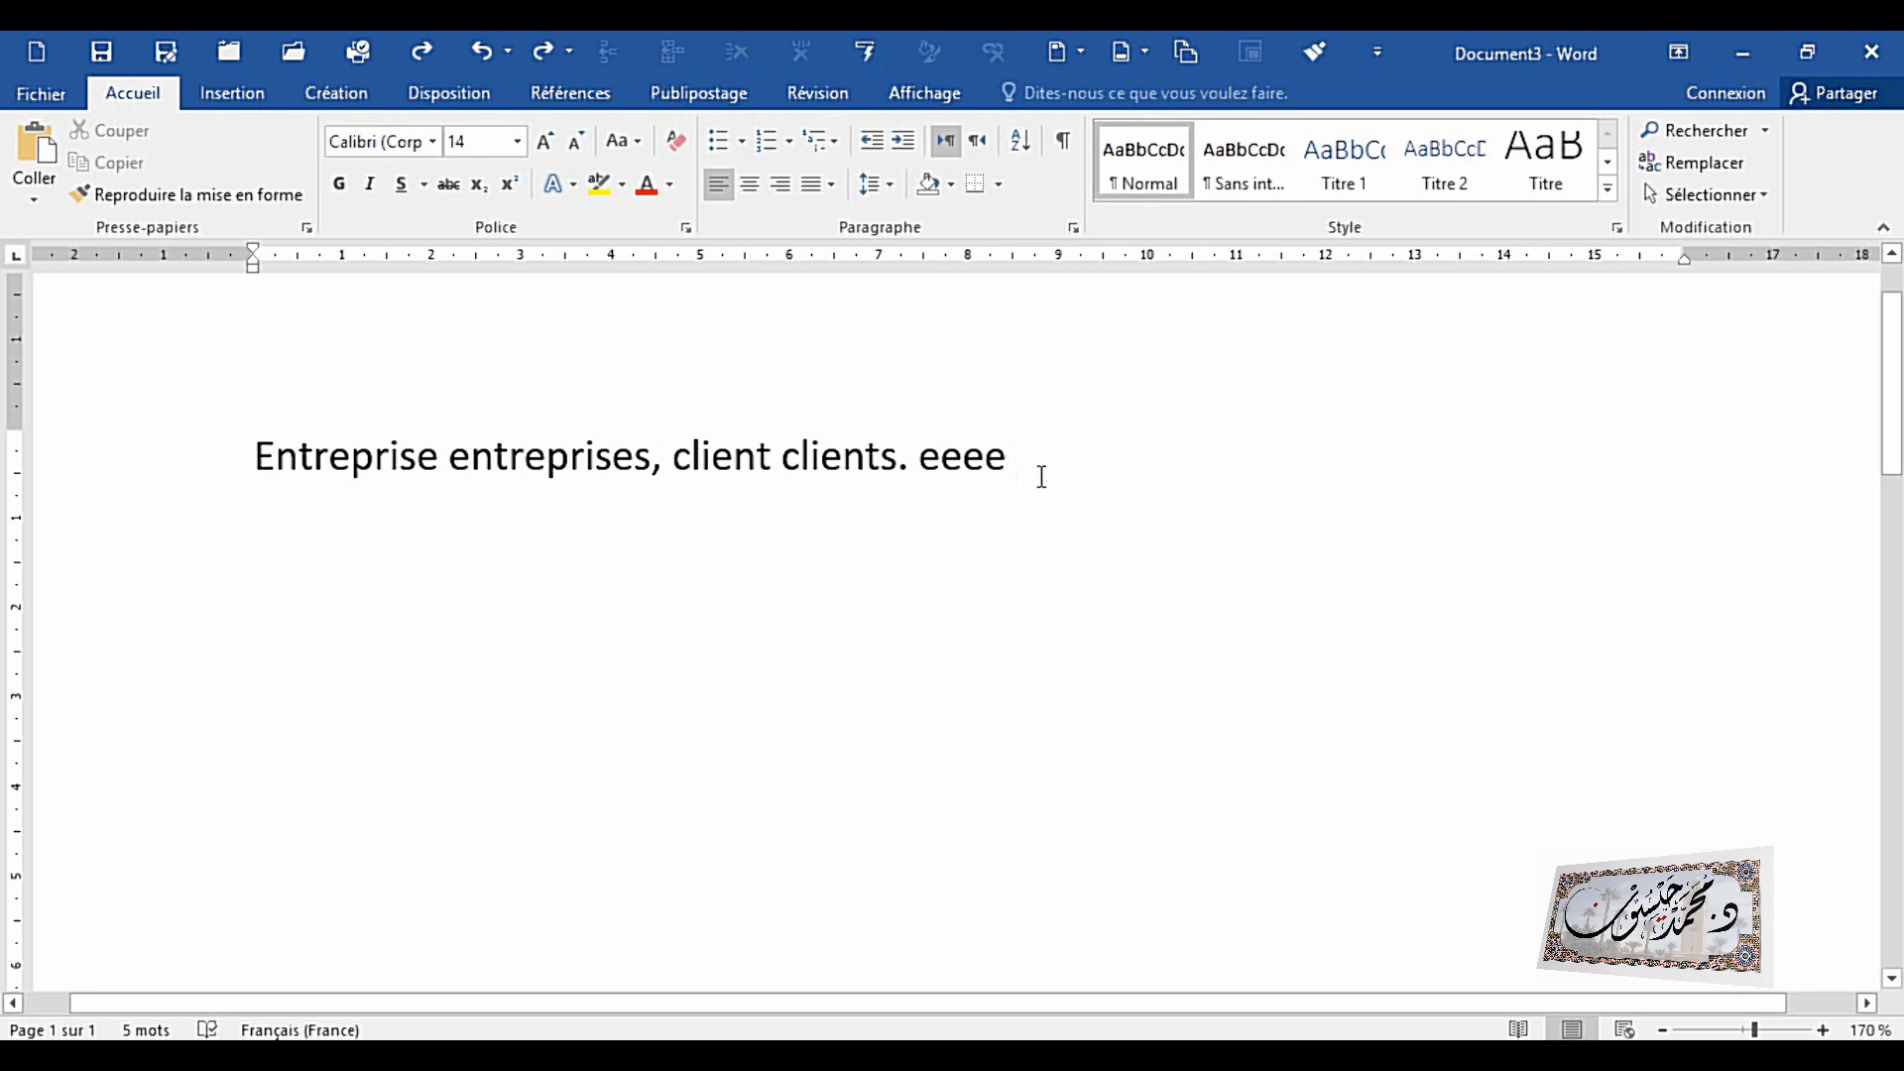
Step: Delete the abbreviation "eeee" and the space before it at the end of the first line
{"action": "key", "text": "BackSpace"}
{"action": "key", "text": "BackSpace"}
{"action": "key", "text": "BackSpace"}
{"action": "key", "text": "BackSpace"}
{"action": "key", "text": "BackSpace"}
{"action": "key", "text": "BackSpace"}
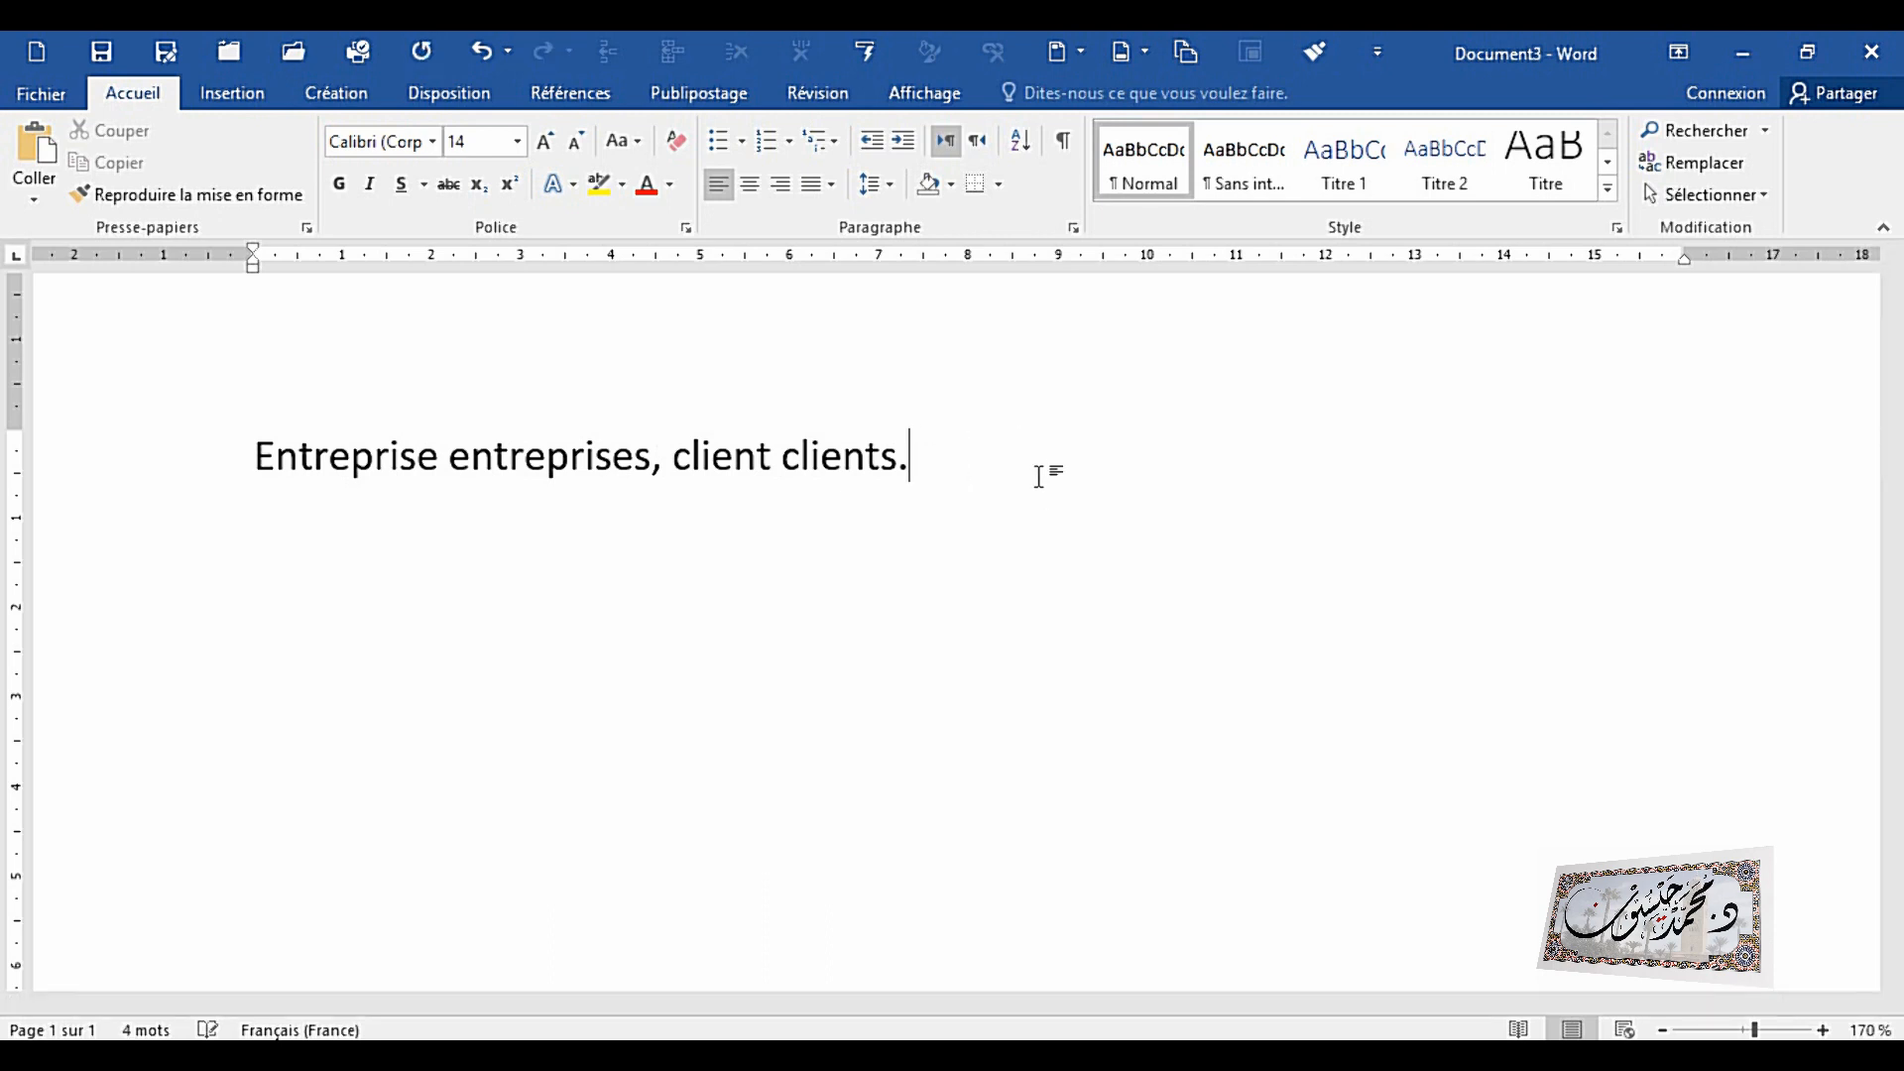
Step: Start a new paragraph and write "dksjd" followed by the abbreviation "eeee" to expand it mid-sentence
{"action": "key", "text": "Return"}
{"action": "type", "text": "dksjd "}
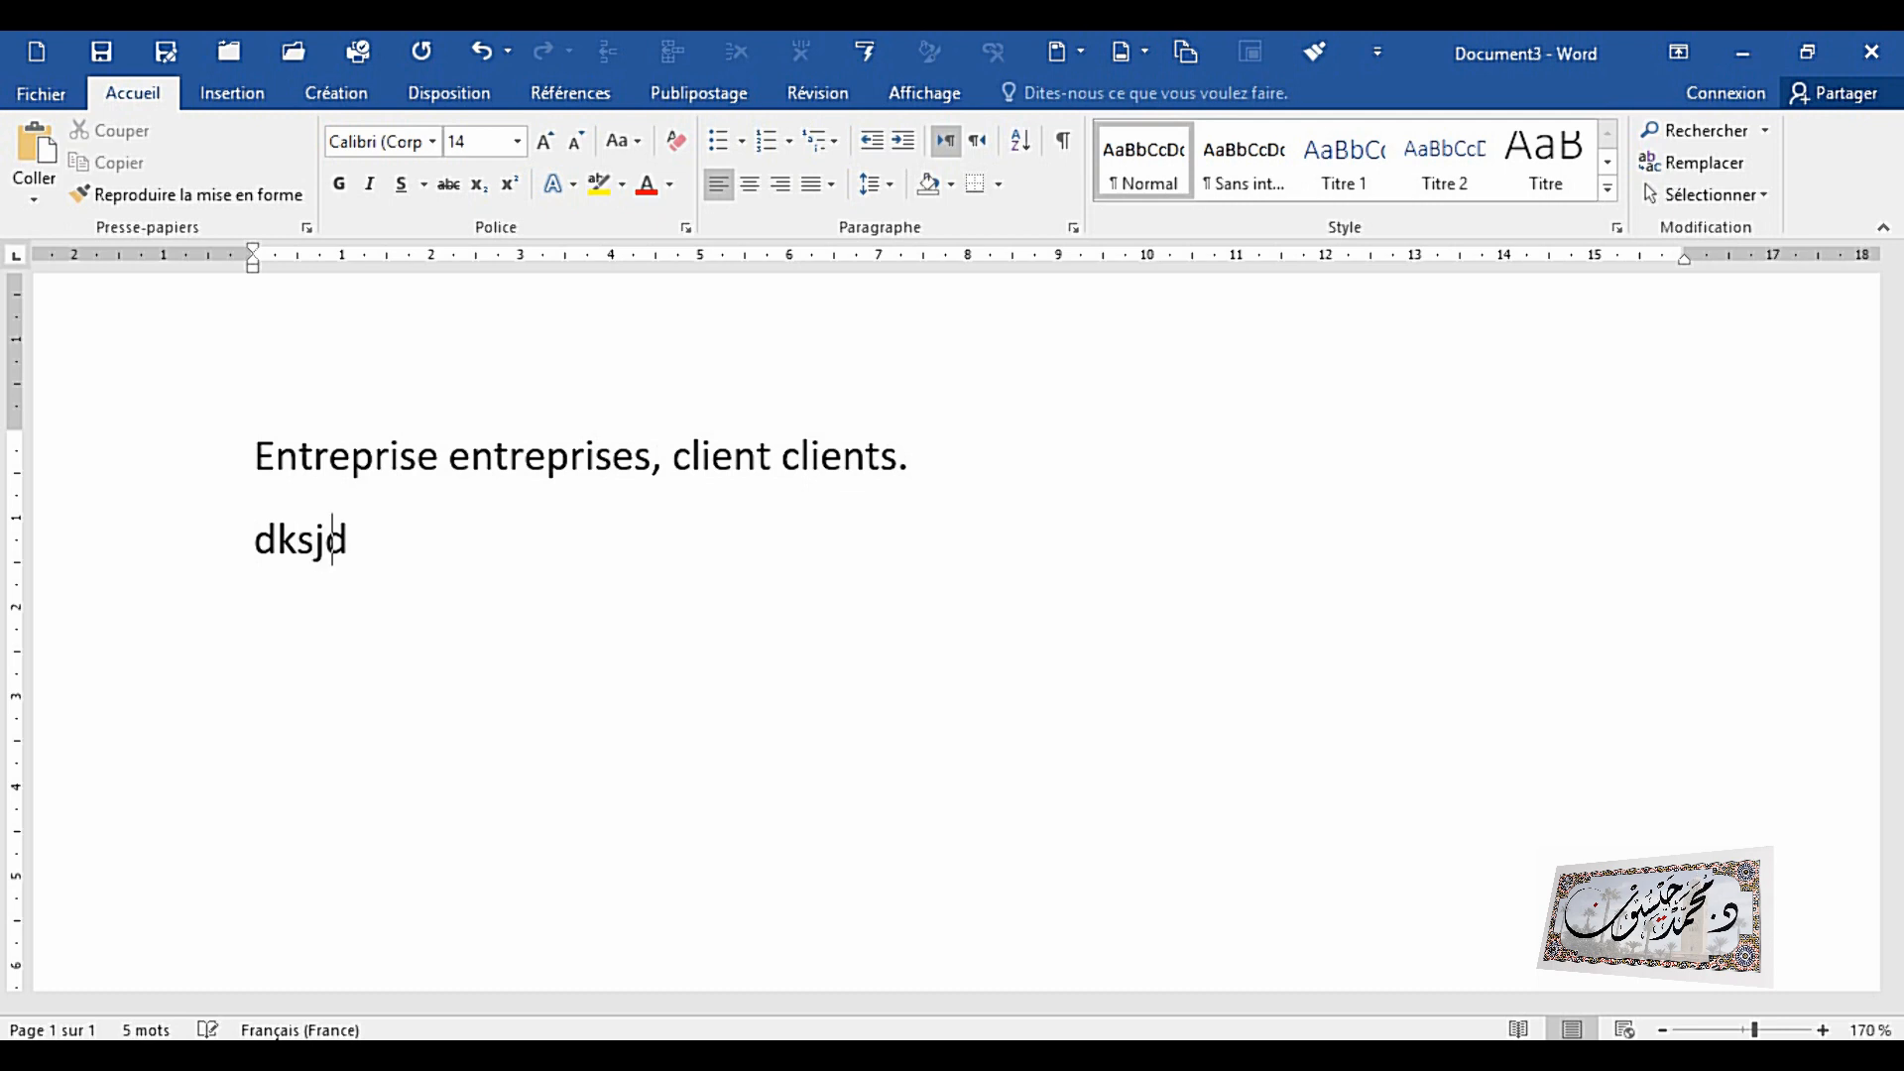
{"action": "type", "text": "eeee"}
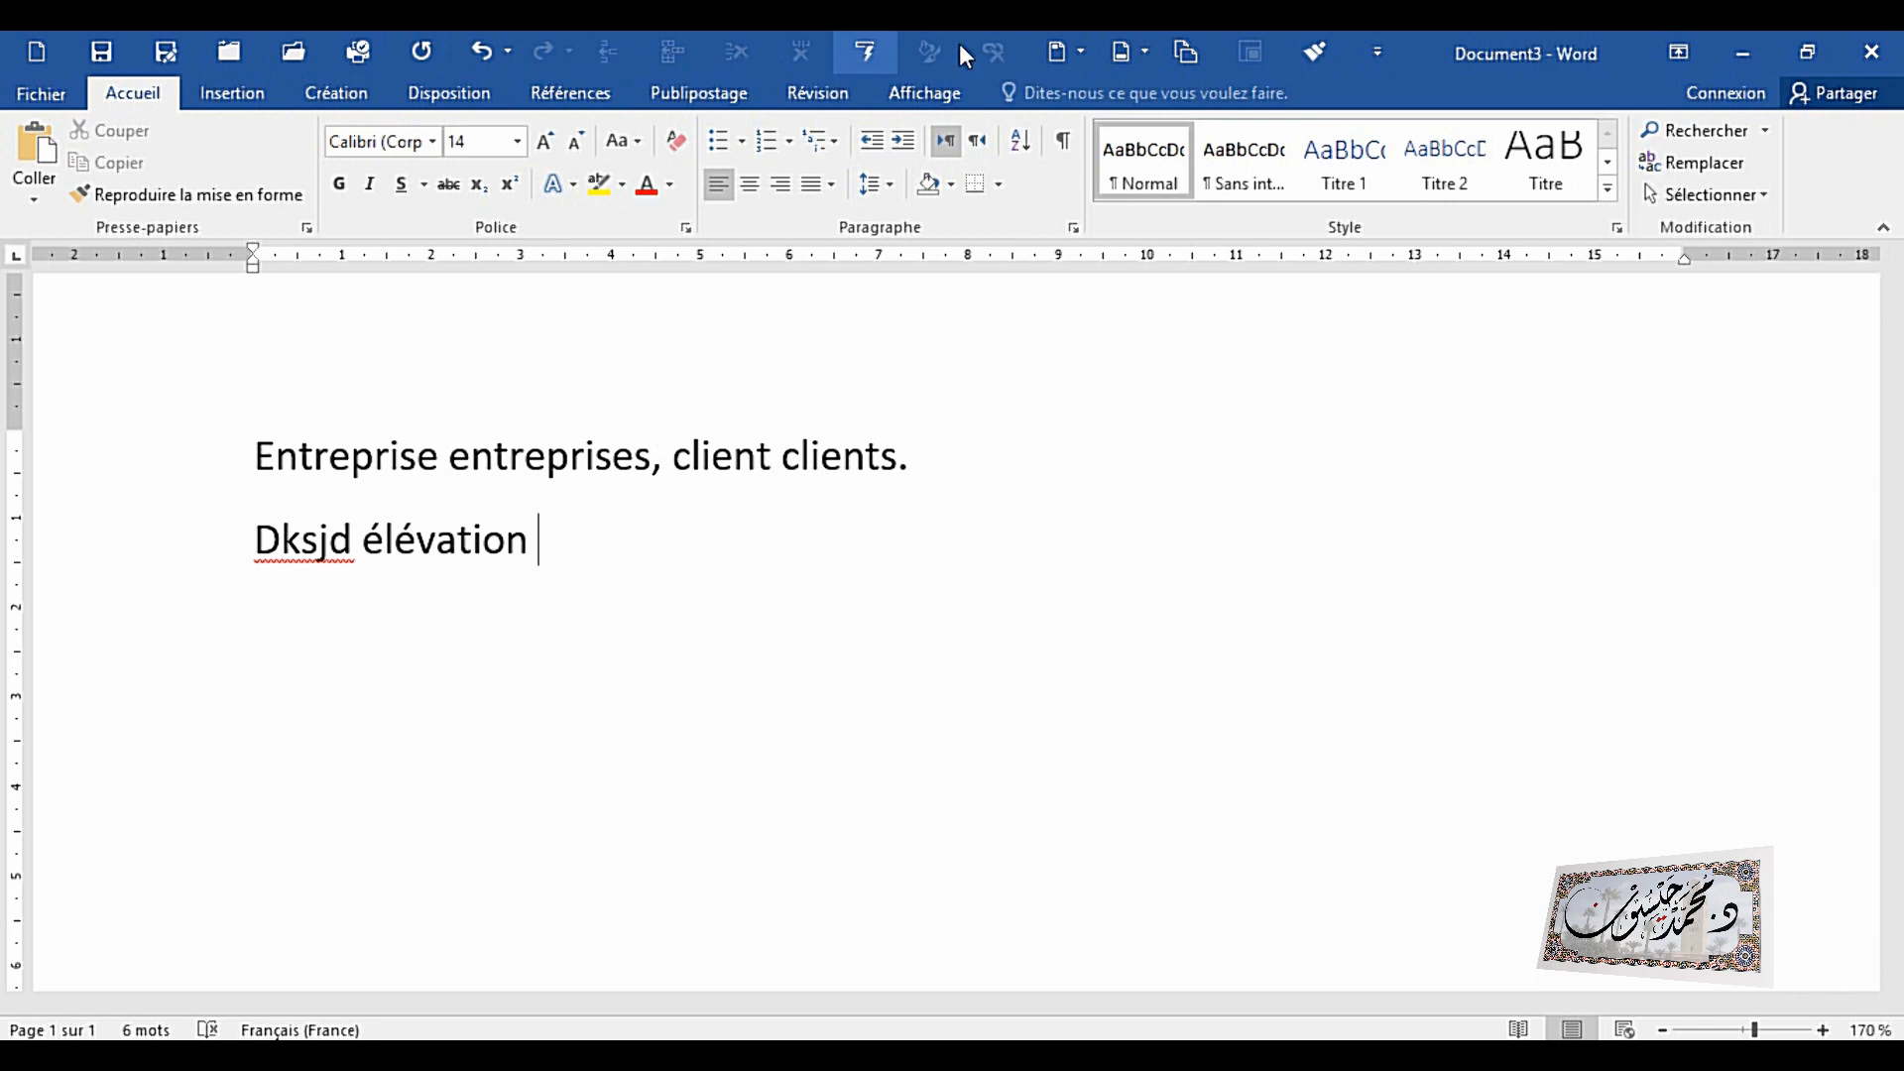
Step: Find the entry eeee in the autocorrect replacement list, delete it and confirm the dialog
{"action": "left_click", "coordinate": [863, 54]}
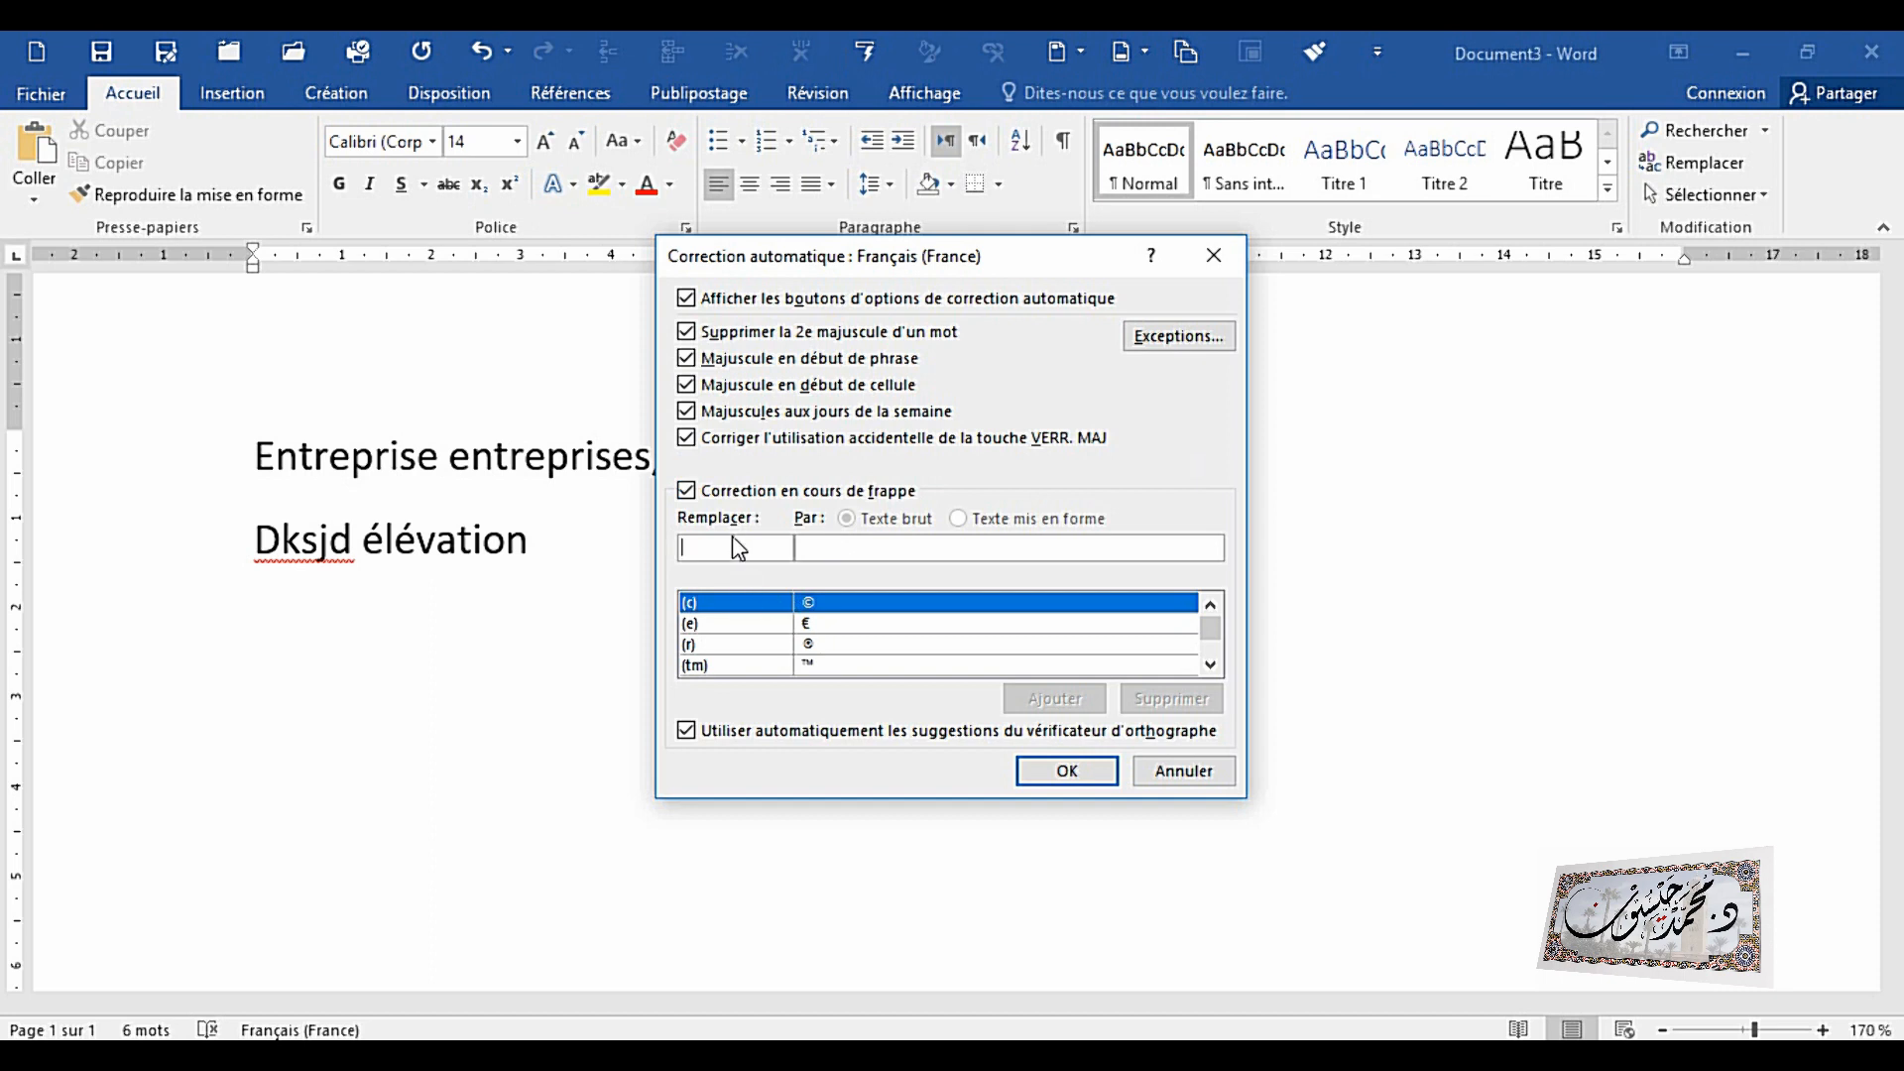
{"action": "type", "text": "eeee"}
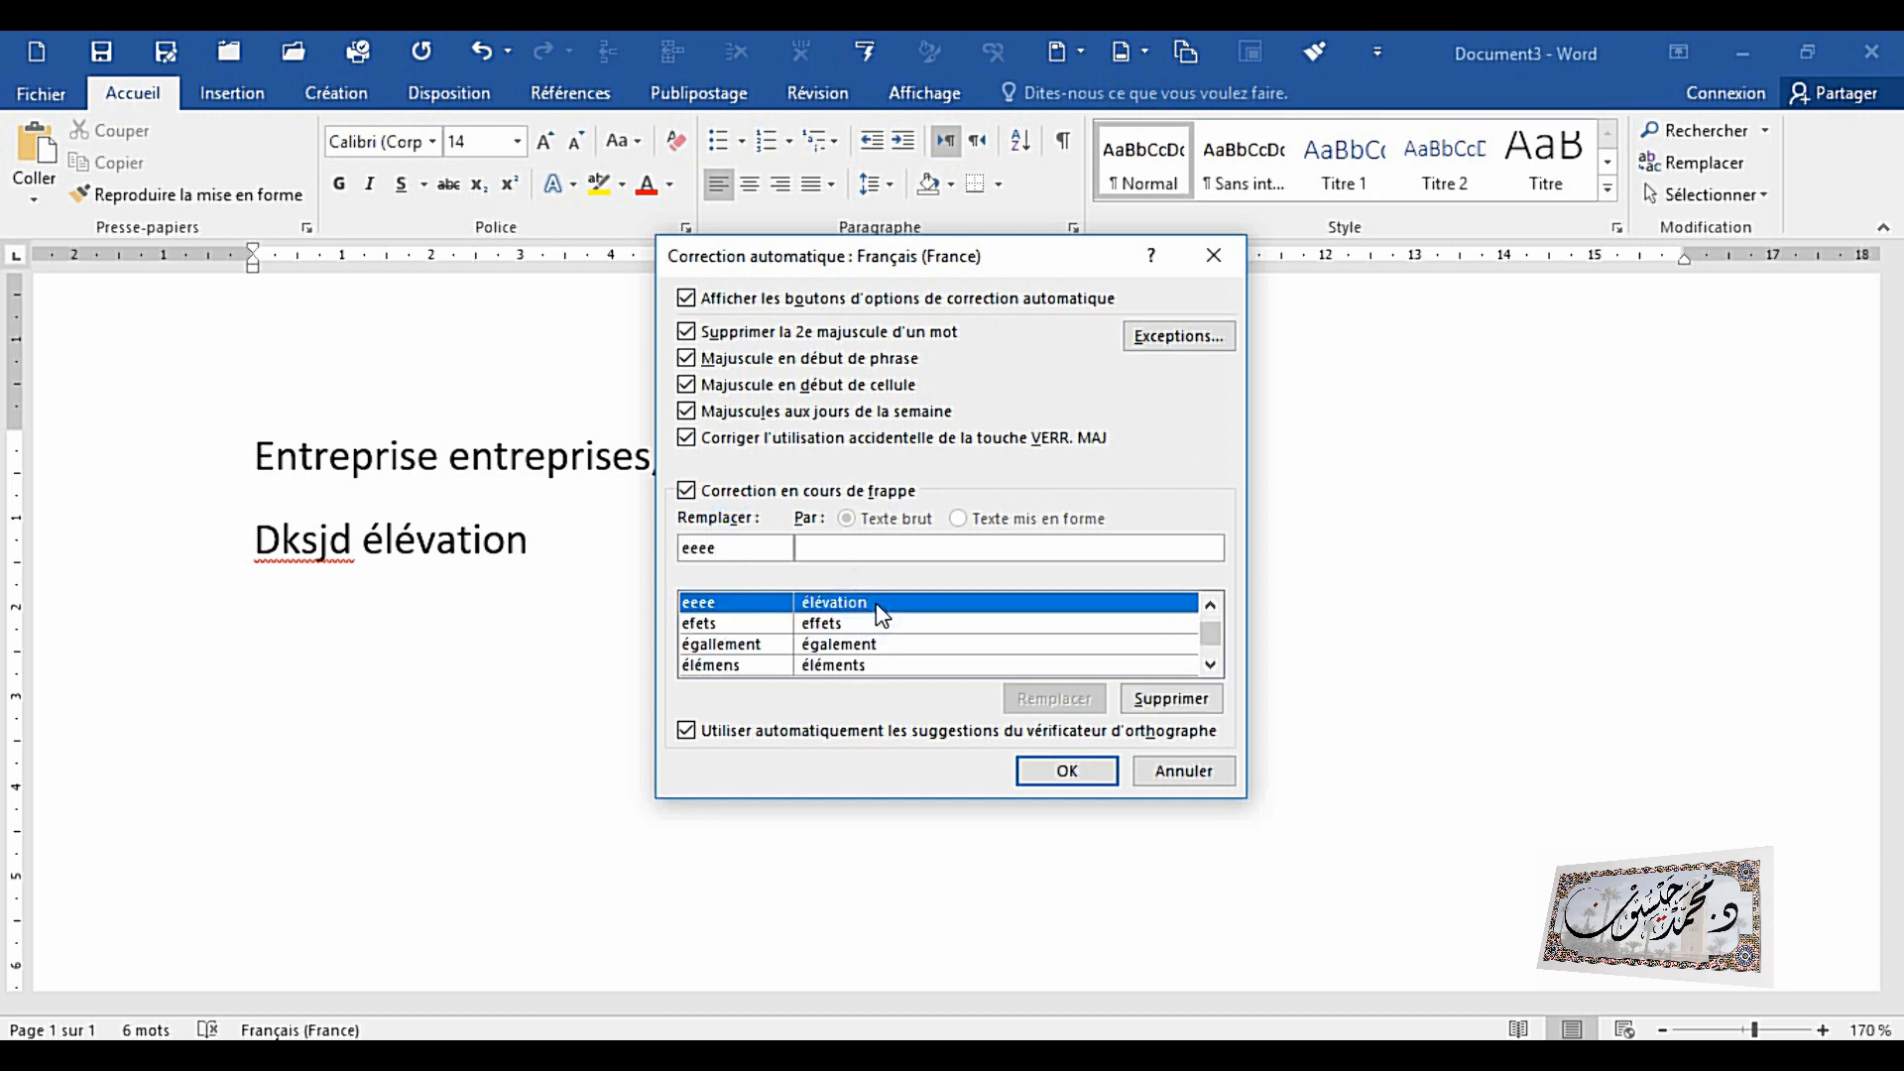
{"action": "left_click", "coordinate": [1175, 698]}
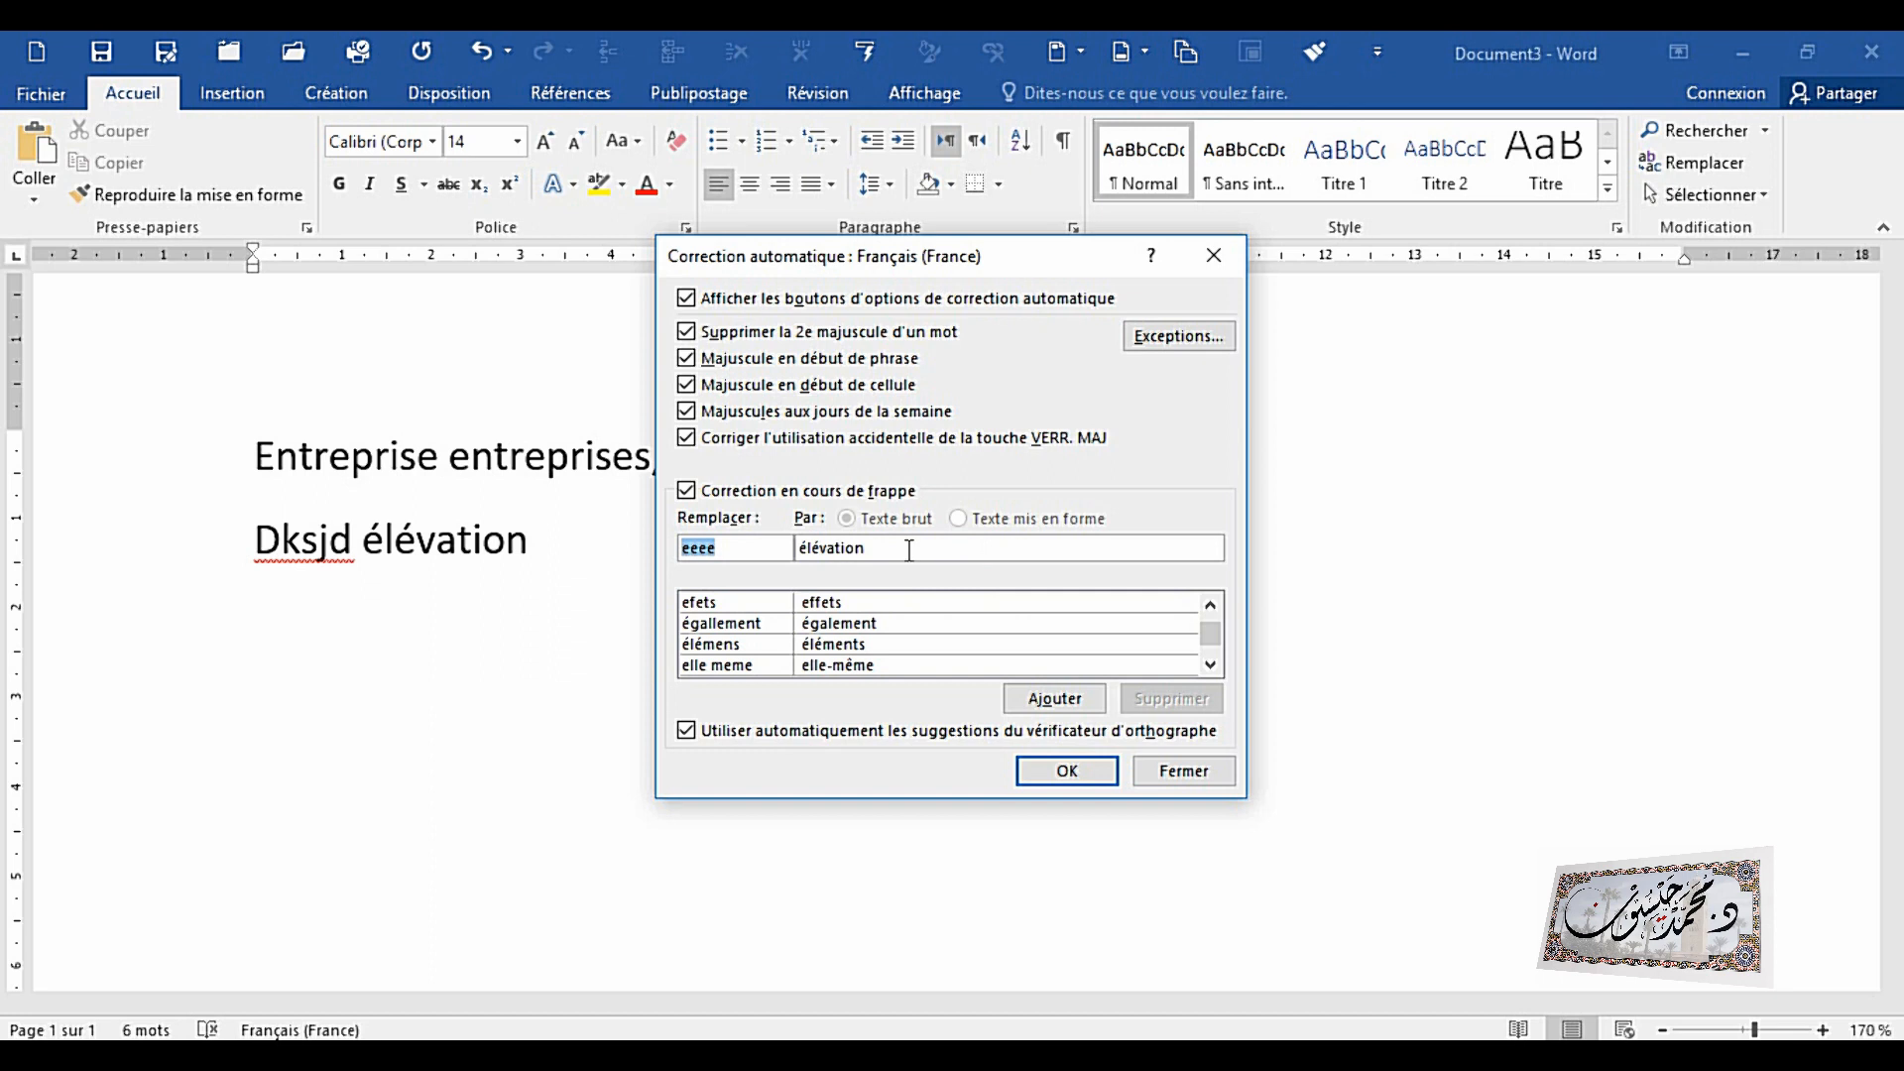
{"action": "left_click", "coordinate": [1060, 772]}
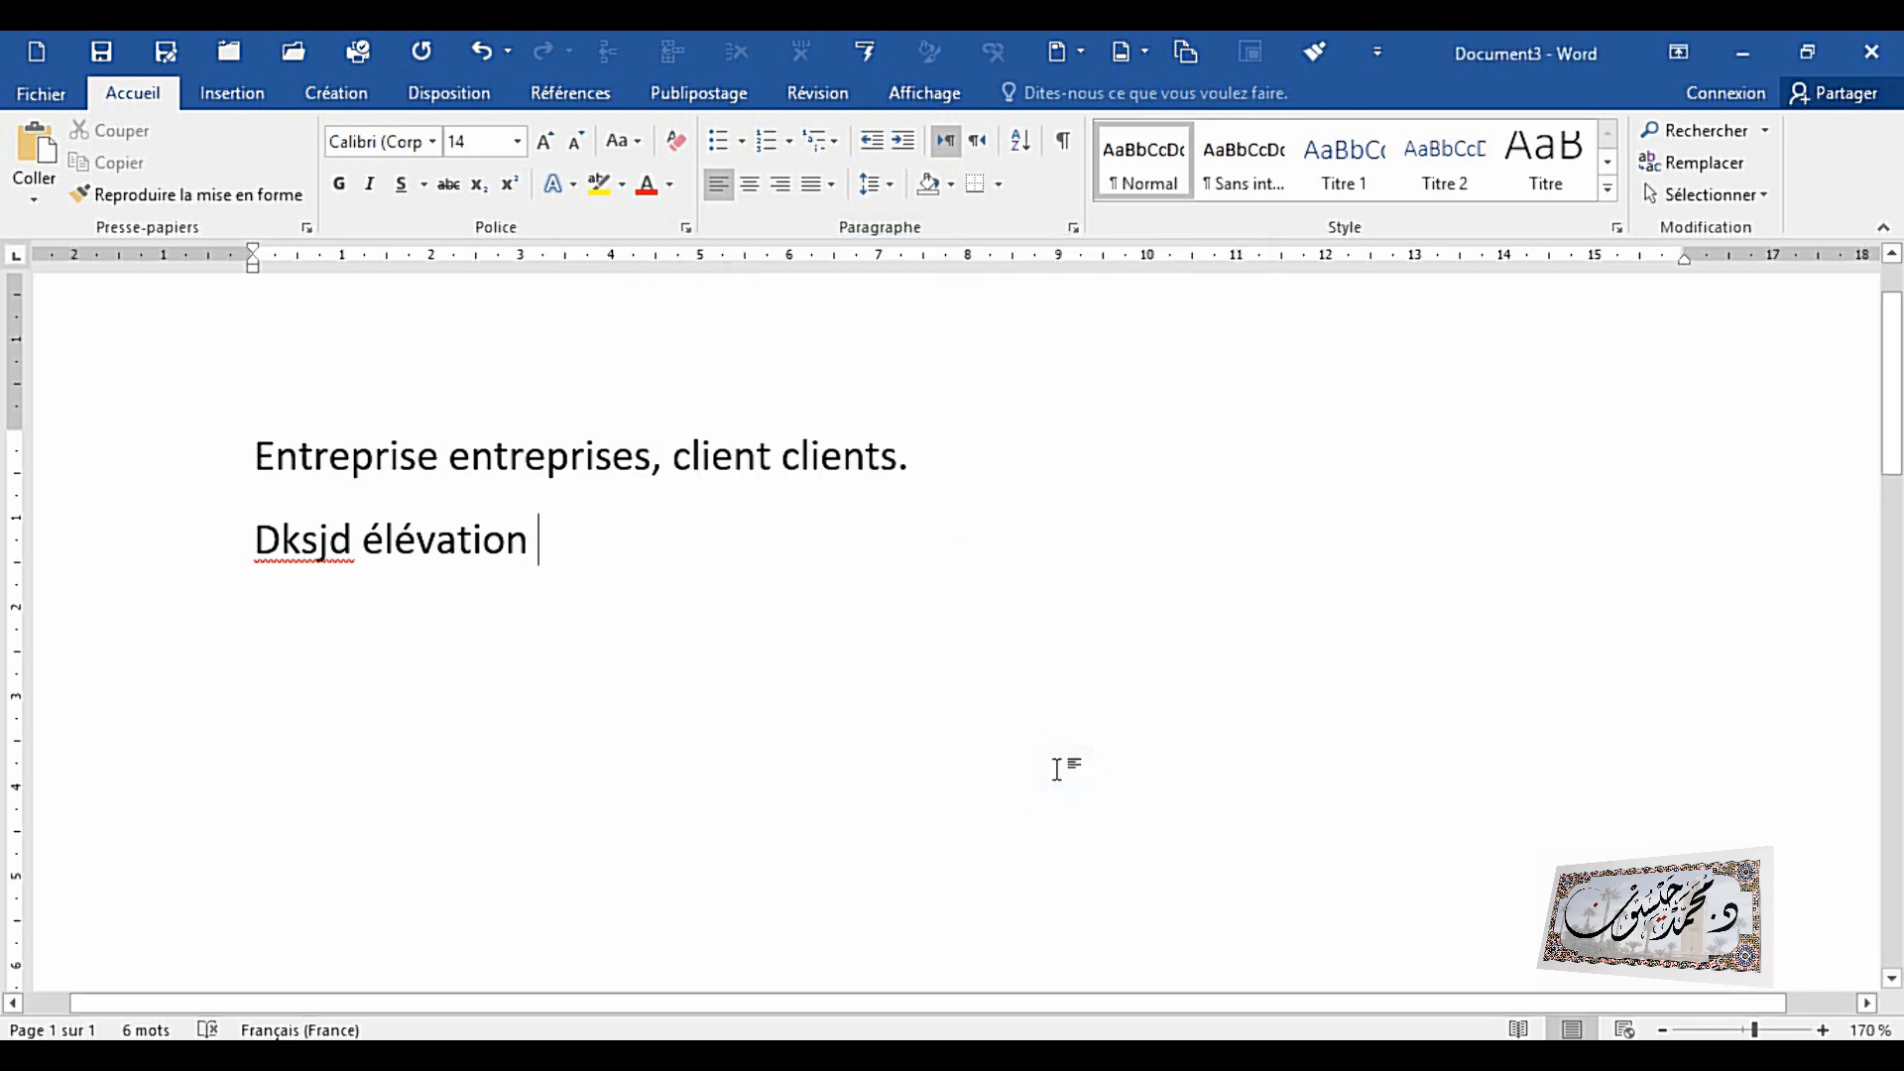
Step: Look up "eeee" in the autocorrect list, cancel the dialog, and write "eeee" after "élévation" in the document
{"action": "left_click", "coordinate": [861, 40]}
{"action": "type", "text": "eeee"}
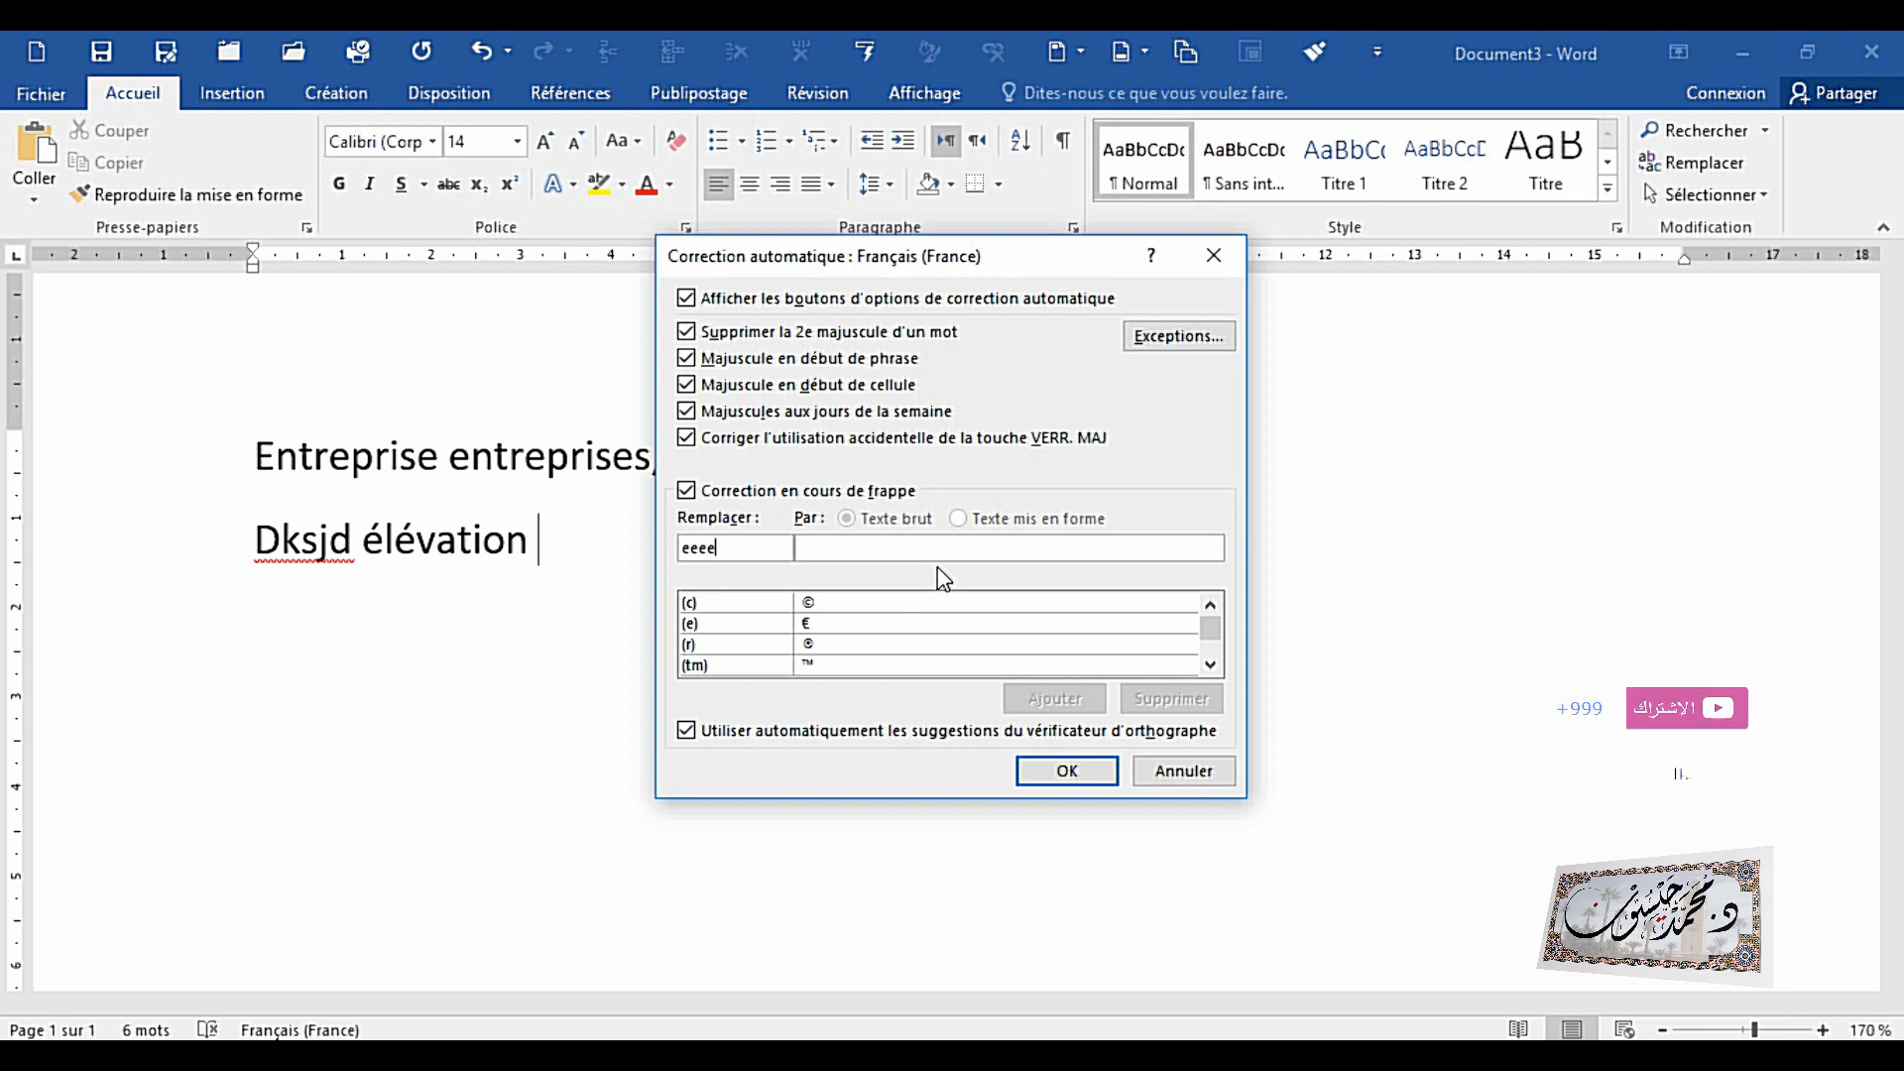
{"action": "left_click", "coordinate": [1180, 772]}
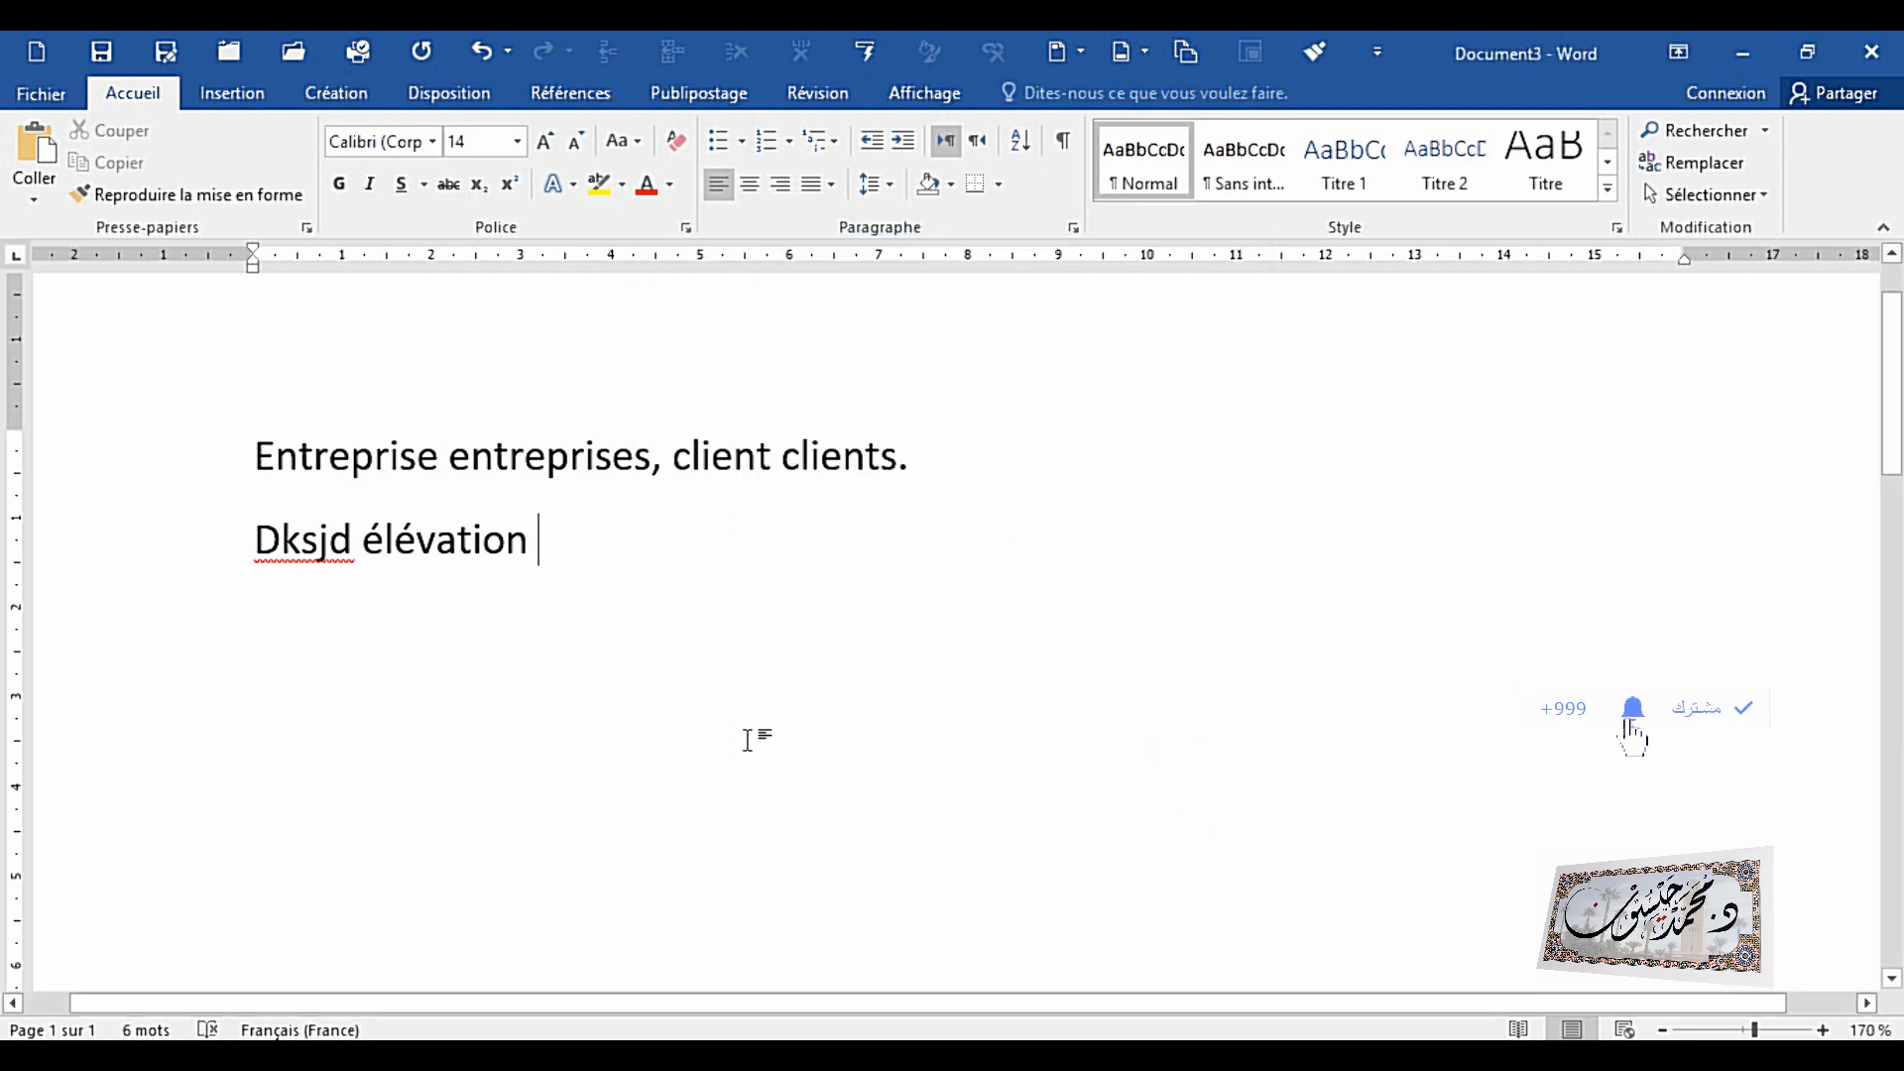
{"action": "type", "text": "eeee"}
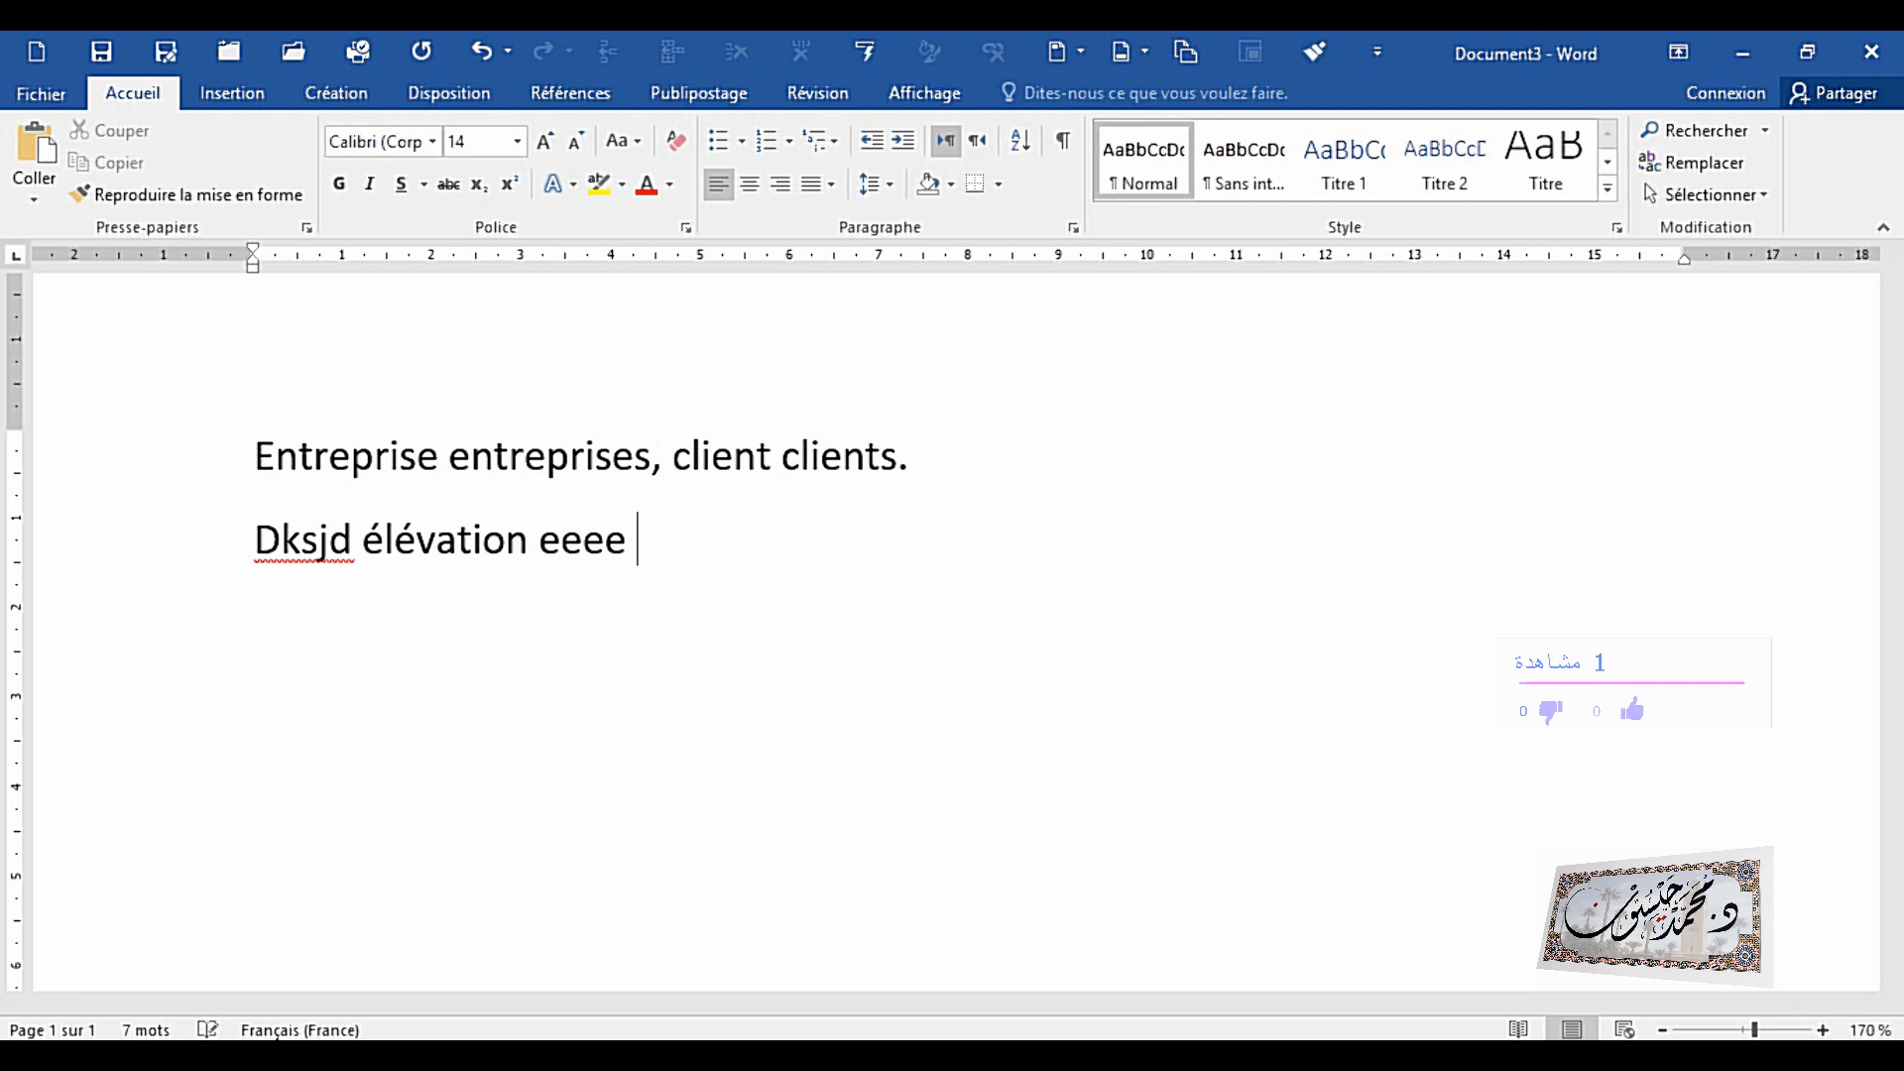